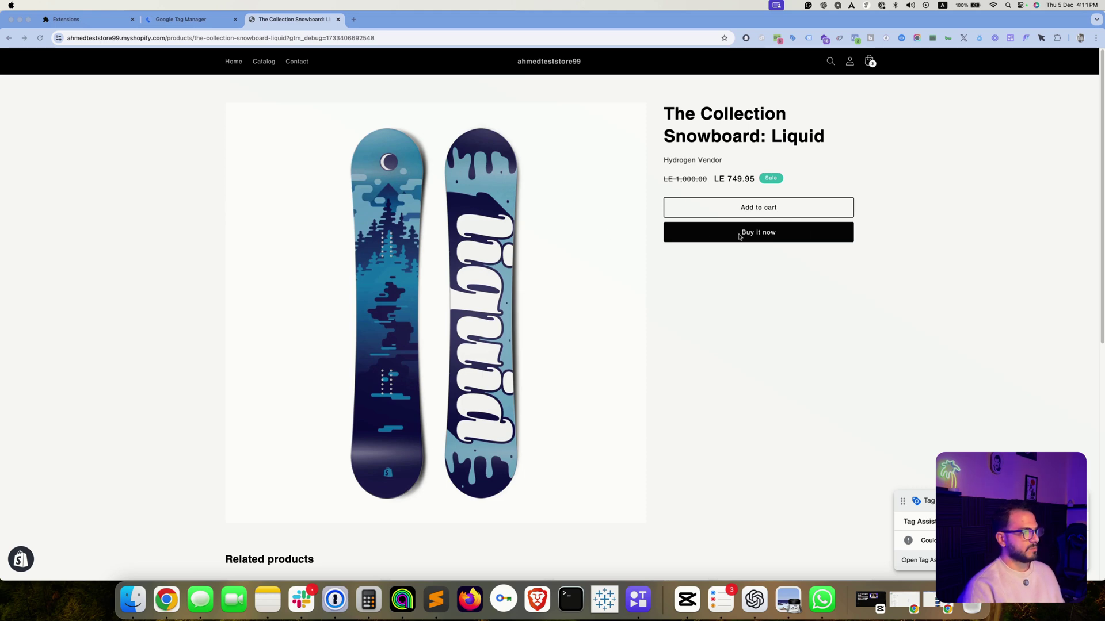
Step: Open the DataLayer Event Helper extension on the product page and set the event name to add-to-cart
scroll(805, 195, down, 1)
click(1041, 38)
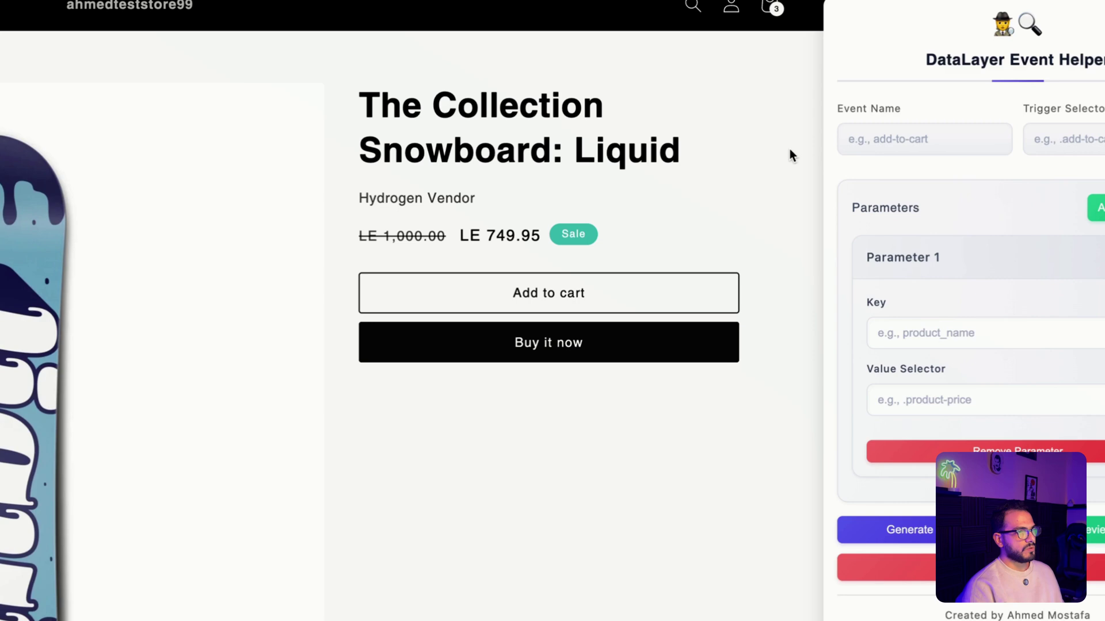
click(922, 150)
text(add-to-cart)
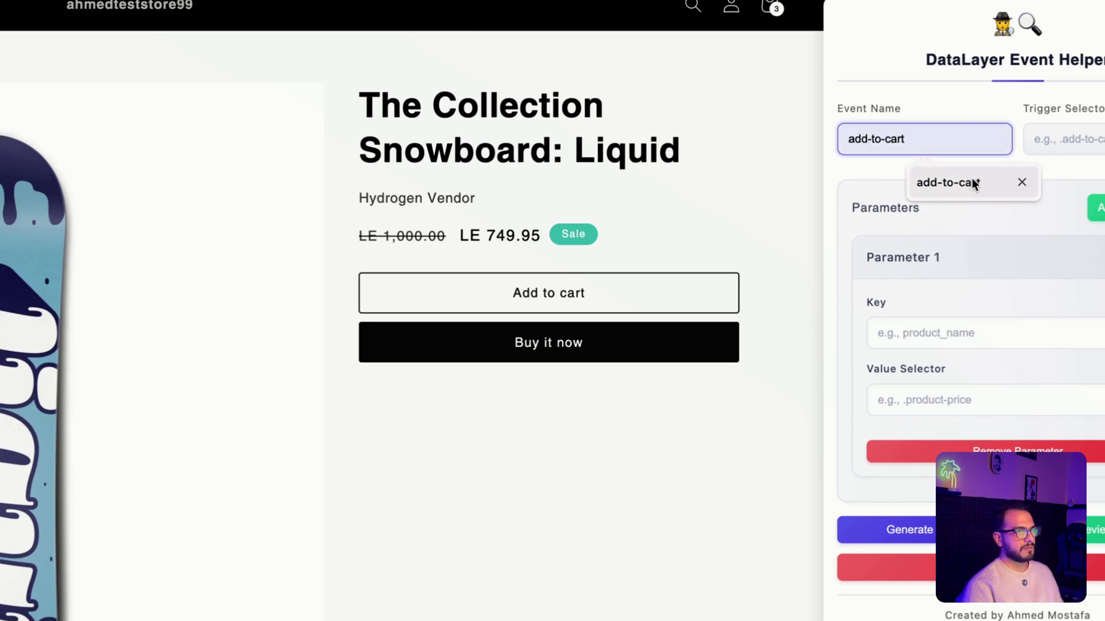
click(972, 181)
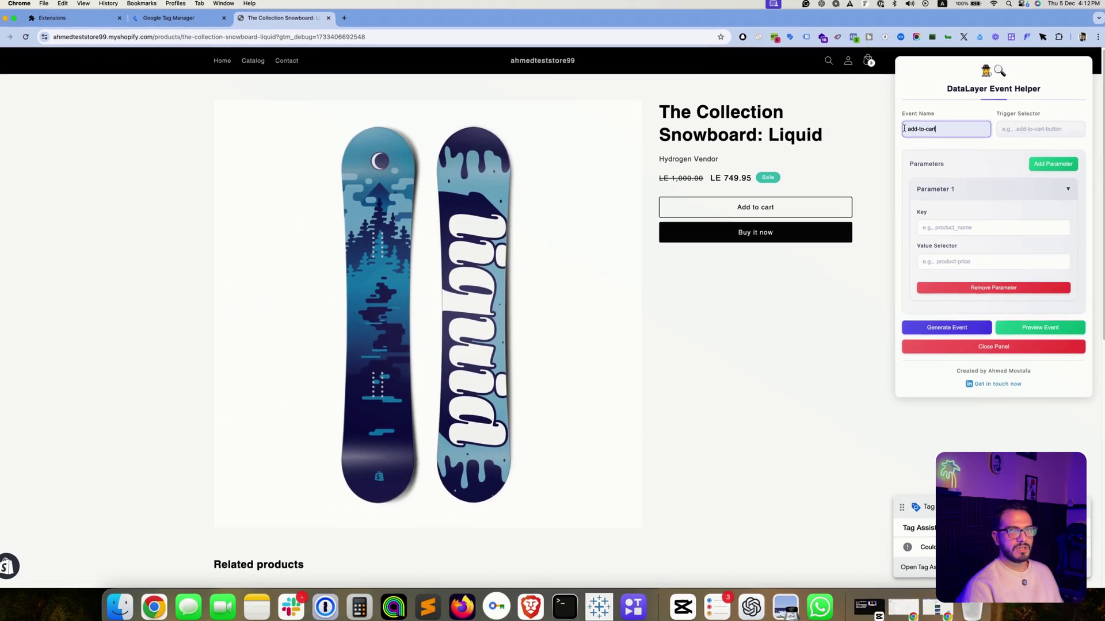
Step: Inspect the product page's Add to cart button in the developer tools to locate its element
click(1002, 130)
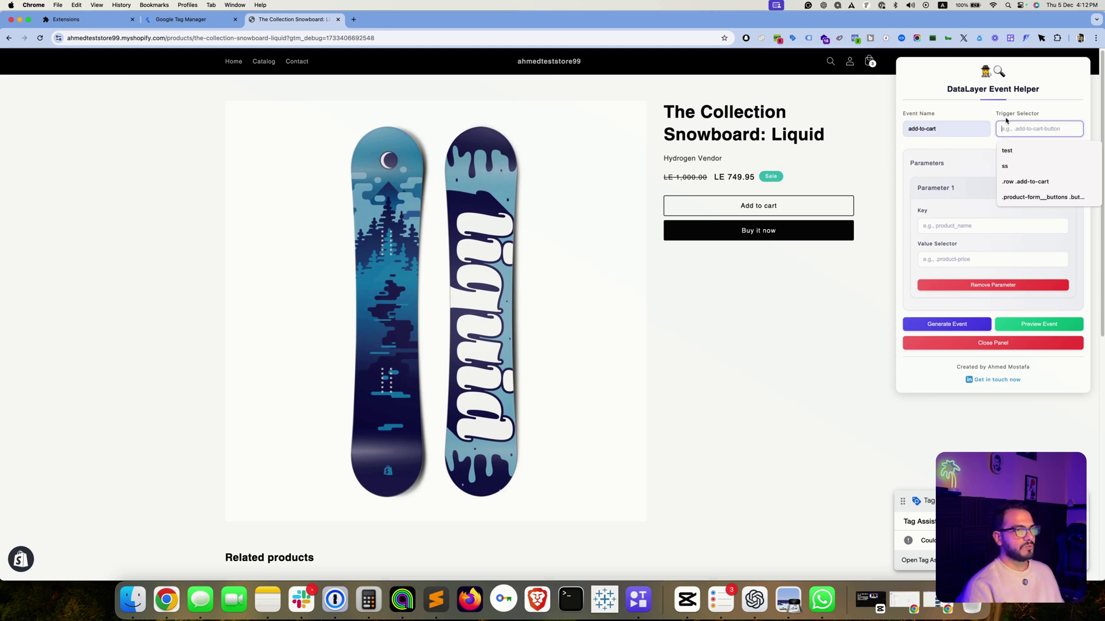
click(756, 206)
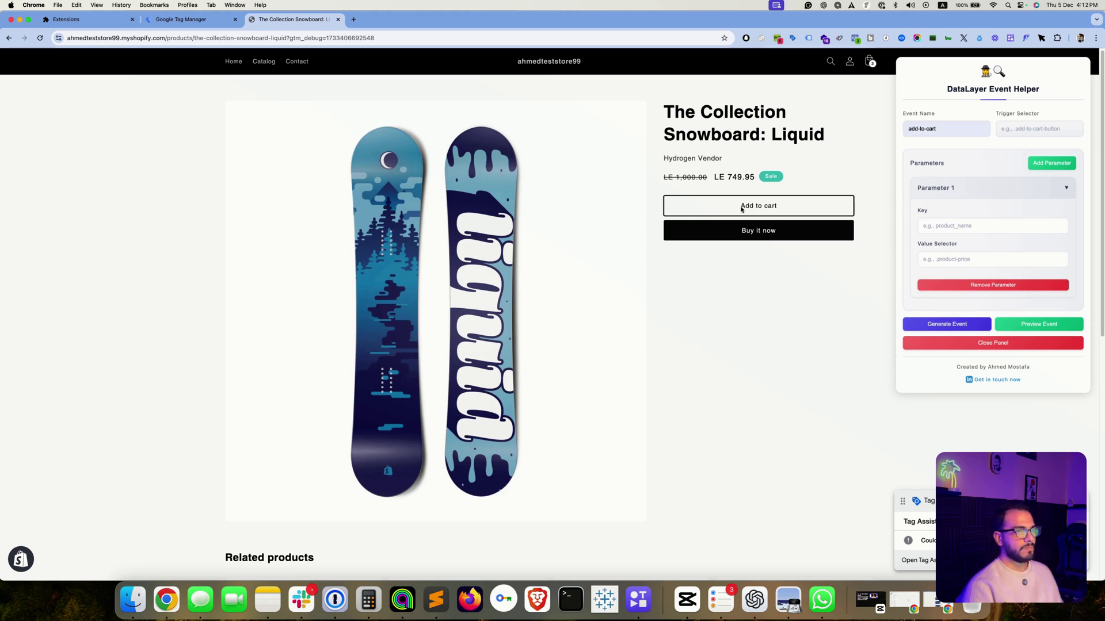
right_click(741, 209)
click(771, 291)
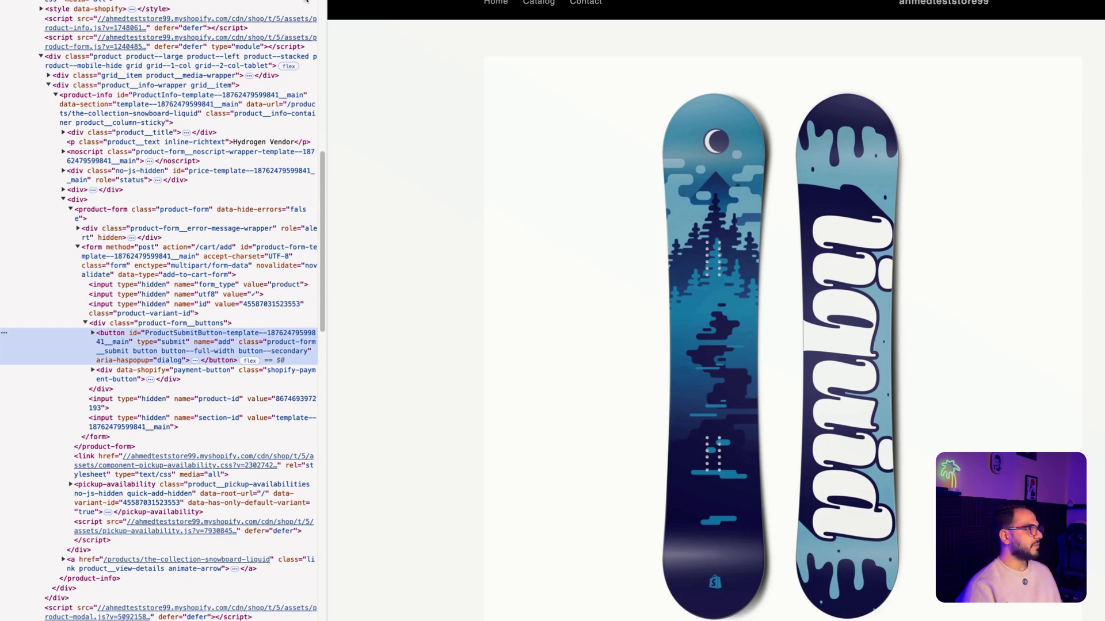
click(278, 16)
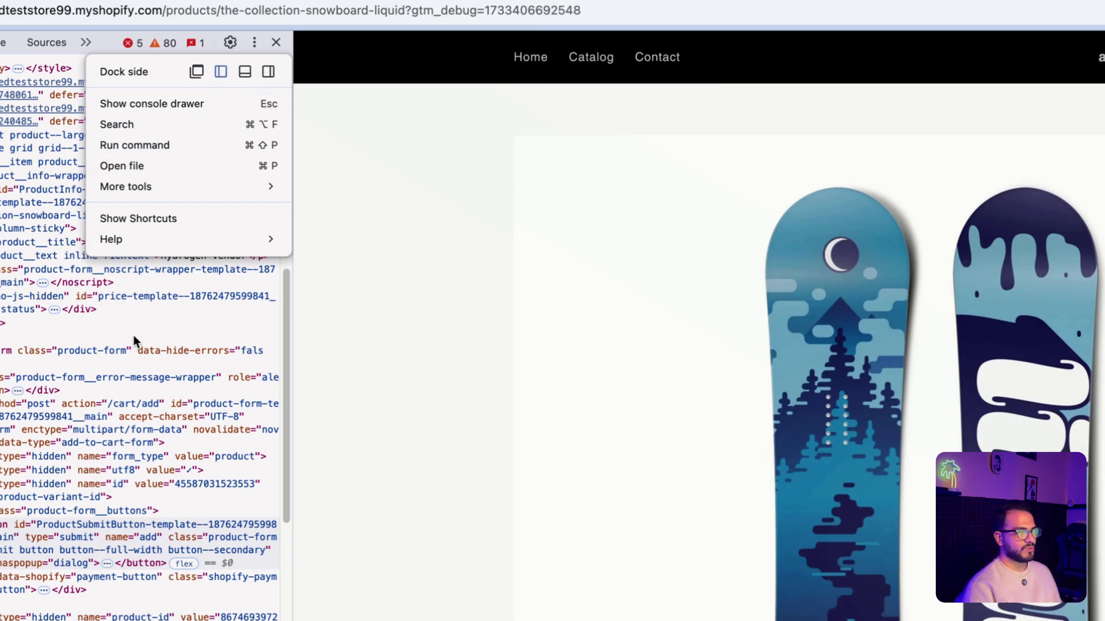
click(93, 551)
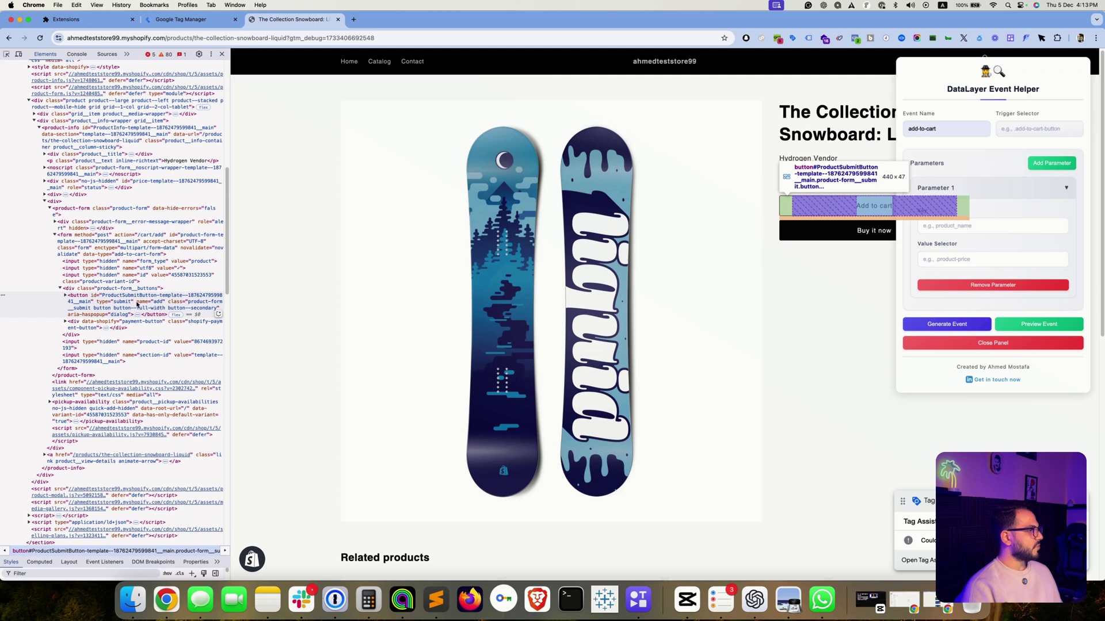
Step: Copy the class name product-form__submit from the Add to cart button's element
scroll(99, 303, down, 1)
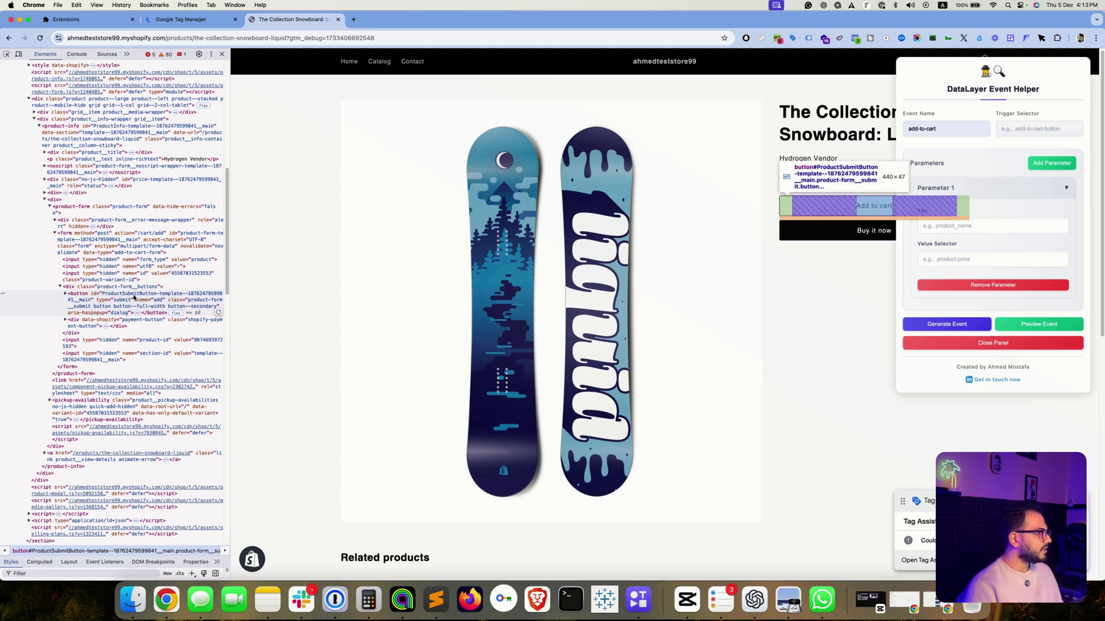
double_click(194, 303)
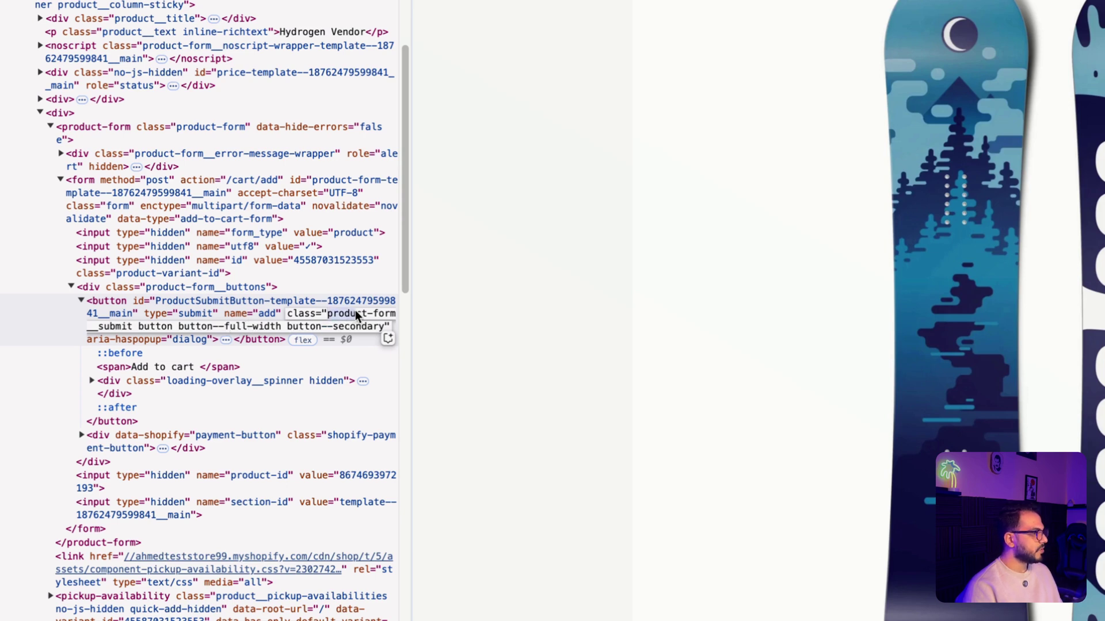
drag(327, 314, 134, 327)
key(super+c)
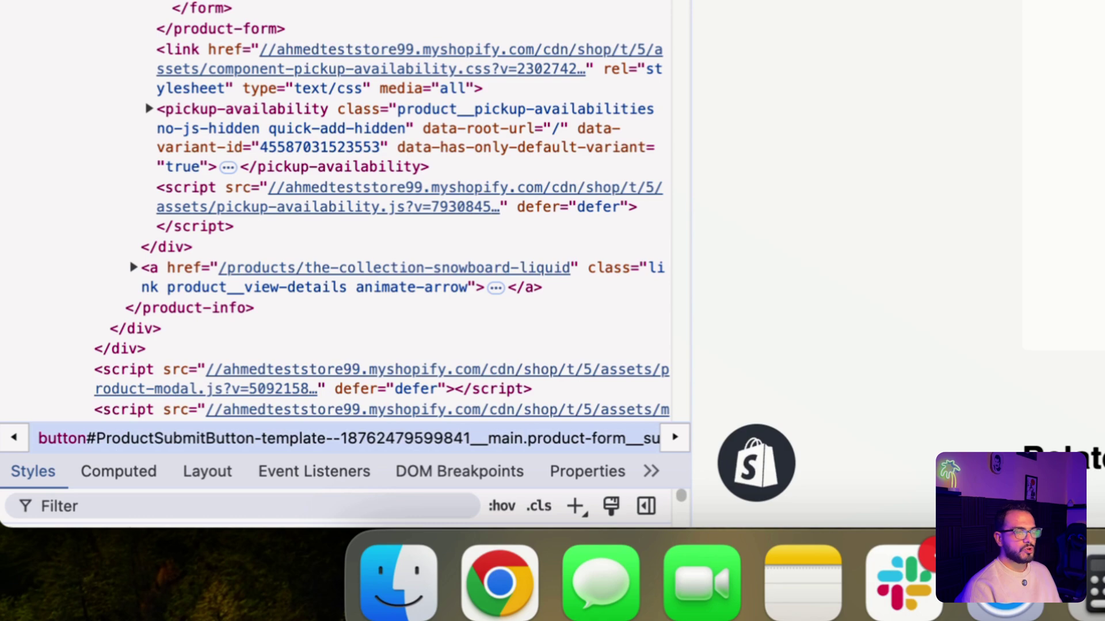
Step: Search the page's elements for the class selector .product-form__submit to check that it is unique
key(super+f)
key(super+v)
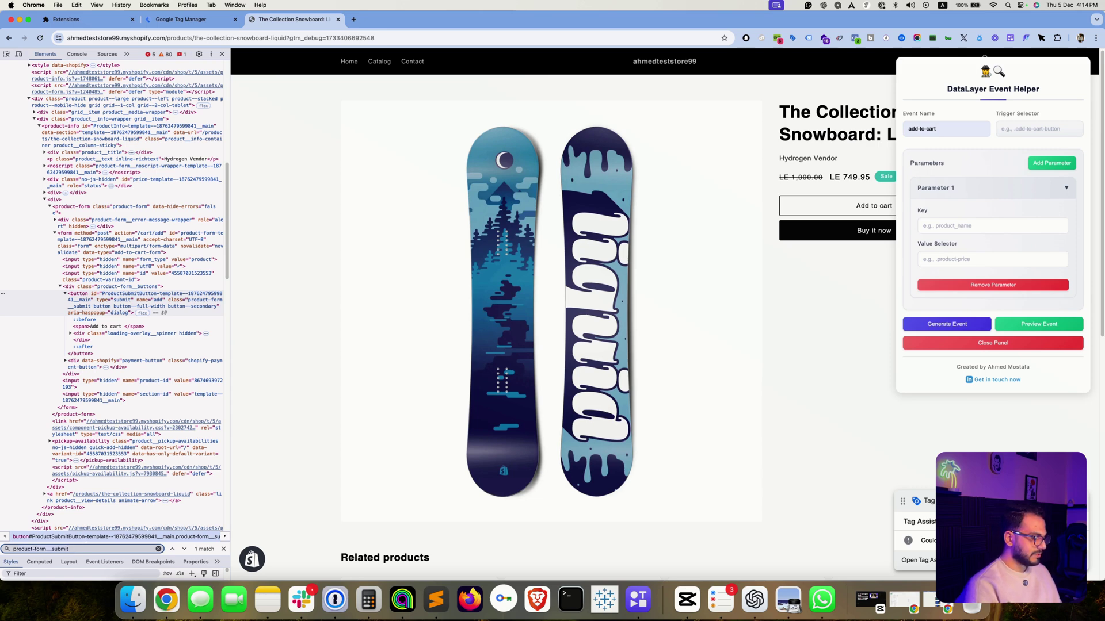
click(159, 549)
text(.)
key(cmd+v)
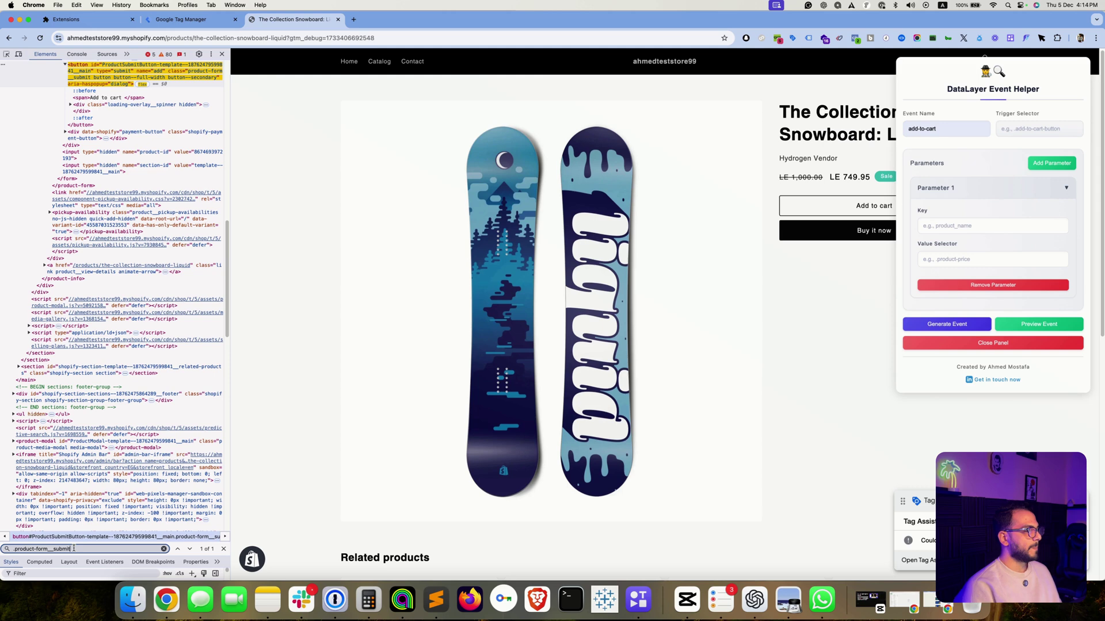
scroll(109, 345, up, 2)
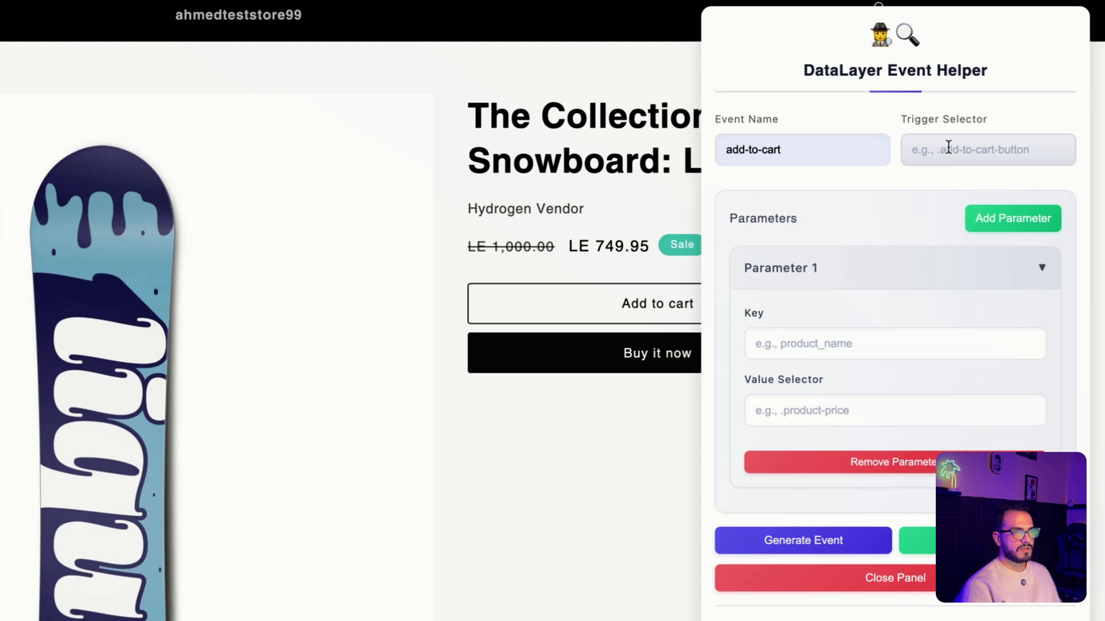
Step: Set the trigger selector to .product-form__submit and the key of Parameter 1 to product_name
click(948, 147)
text(.product-form__submit)
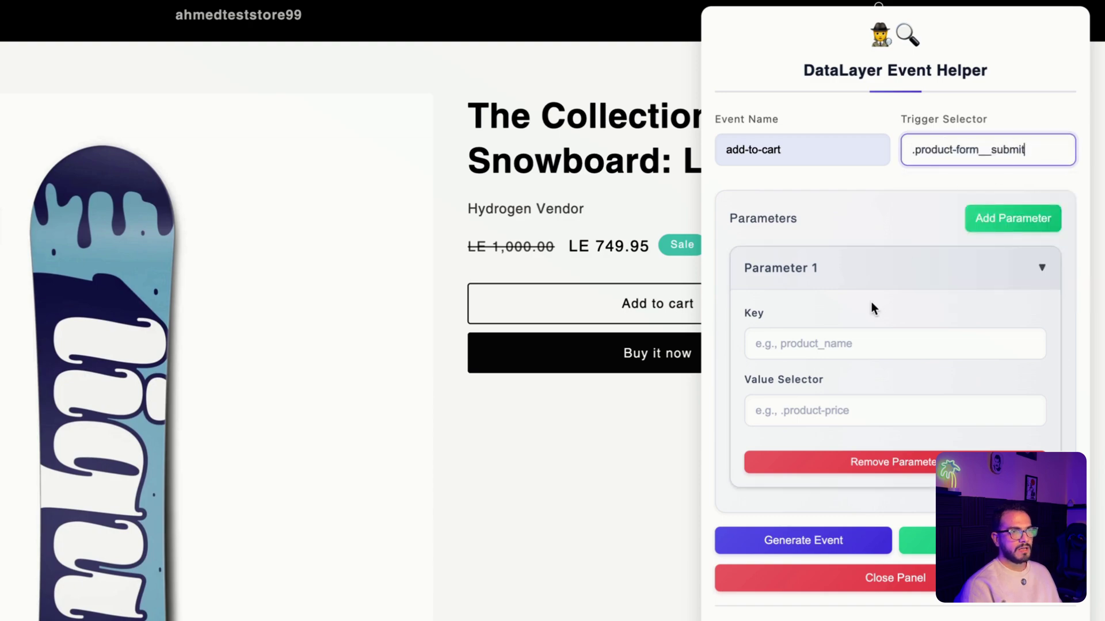
scroll(834, 323, down, 1)
click(817, 343)
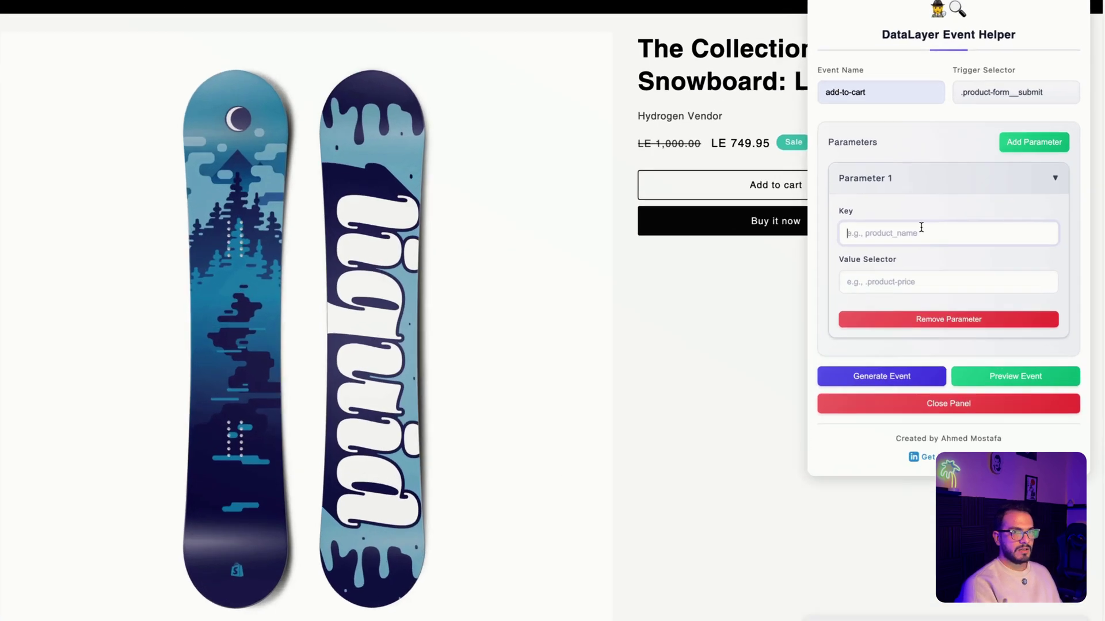
text(pr)
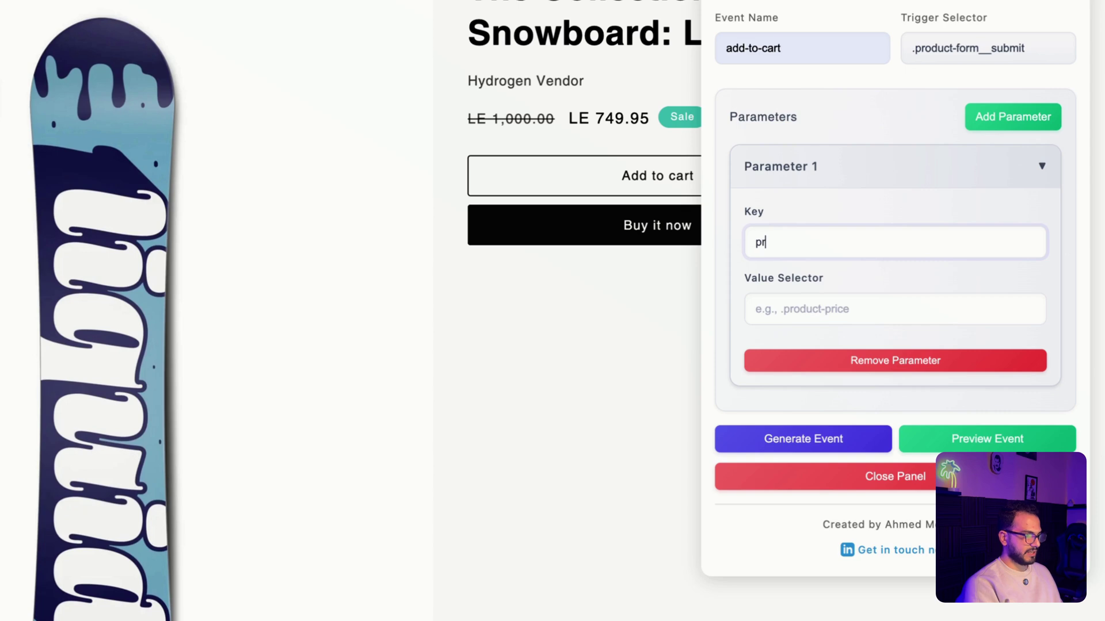
text(oduct_name)
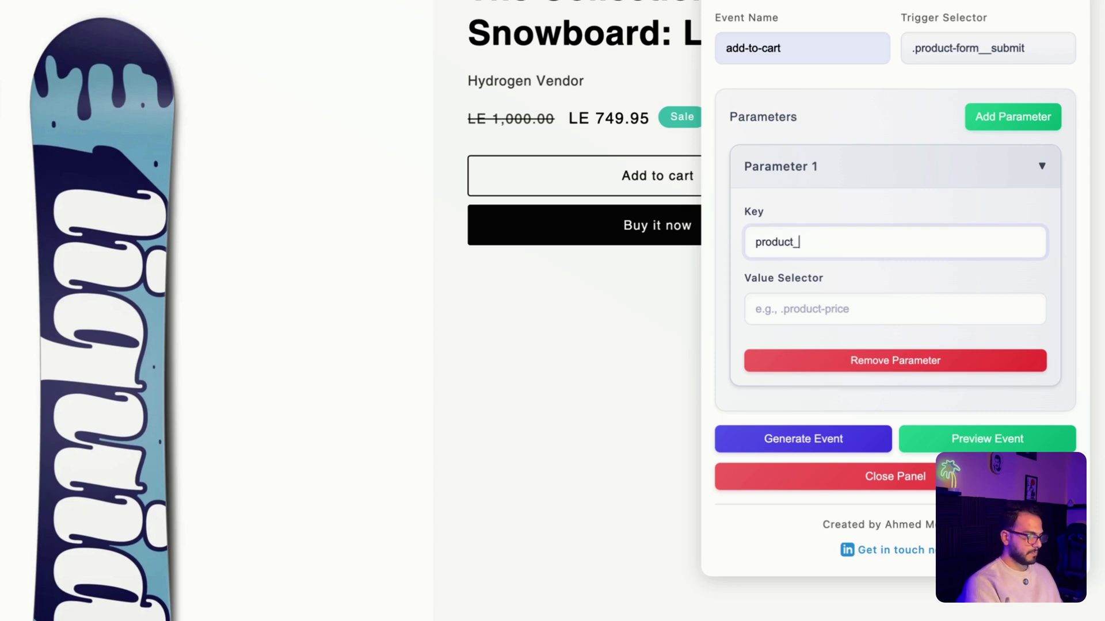
click(816, 311)
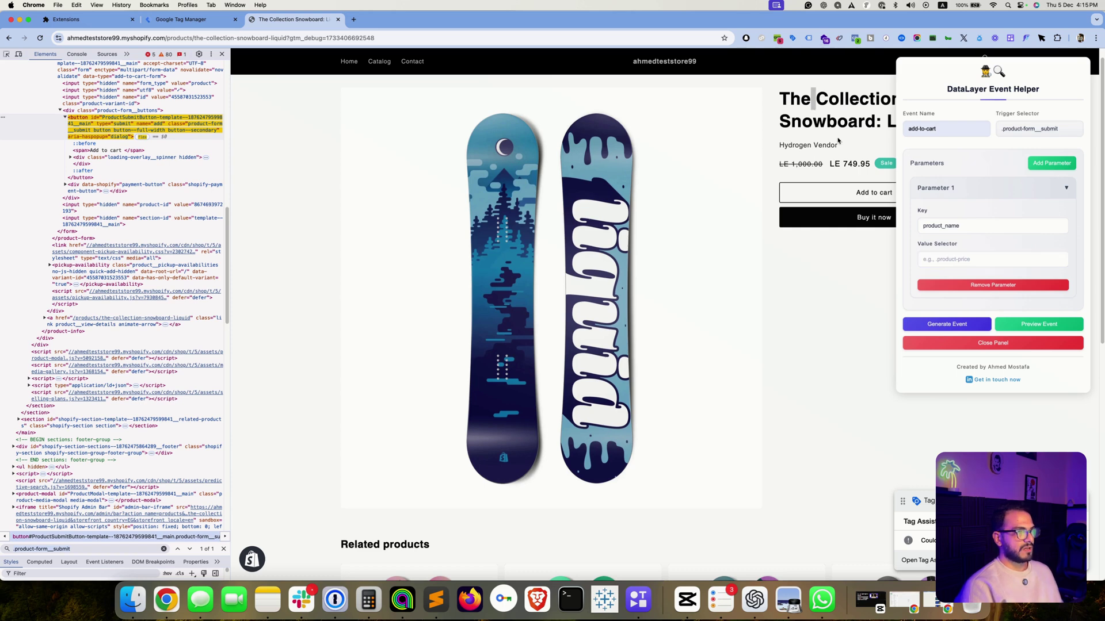
Step: Inspect the product title's heading element on the page and clear the previous element search
right_click(811, 104)
click(825, 189)
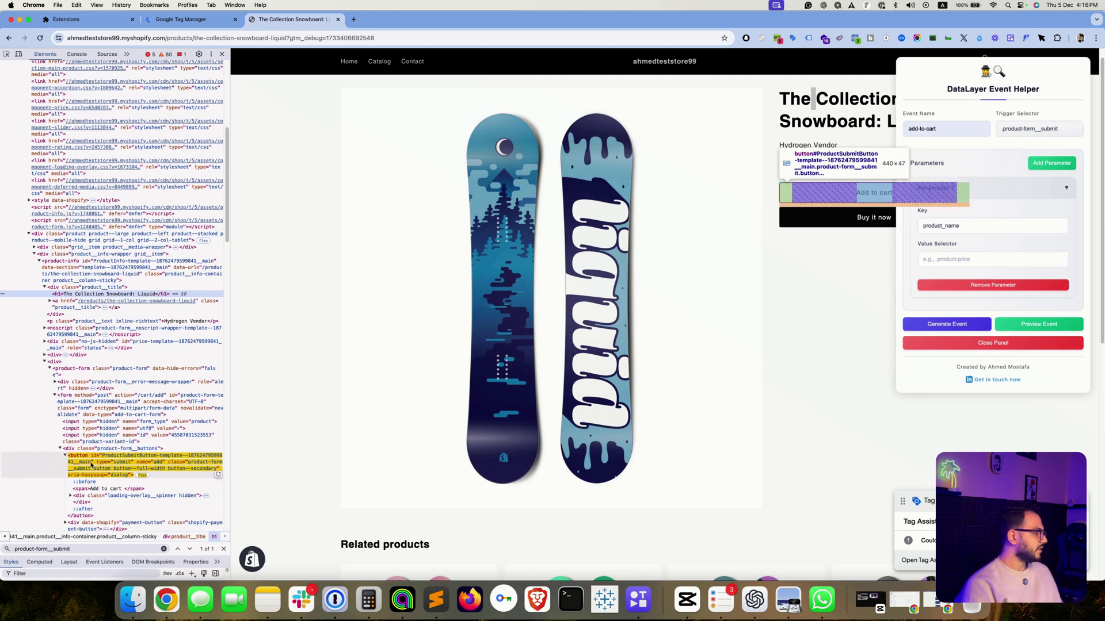
scroll(92, 460, down, 1)
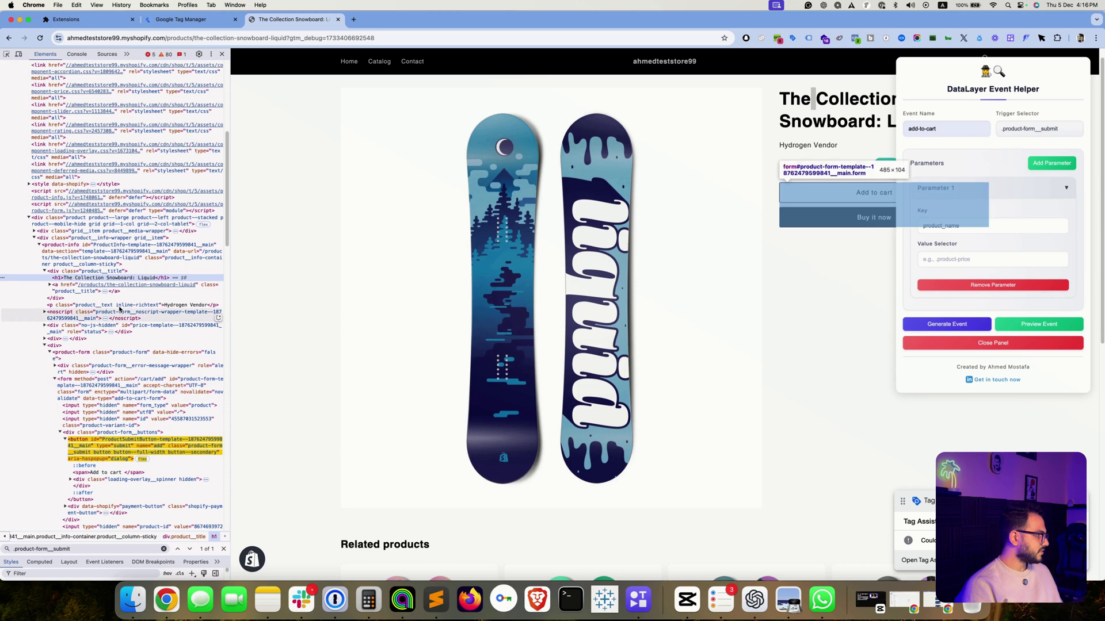
click(122, 549)
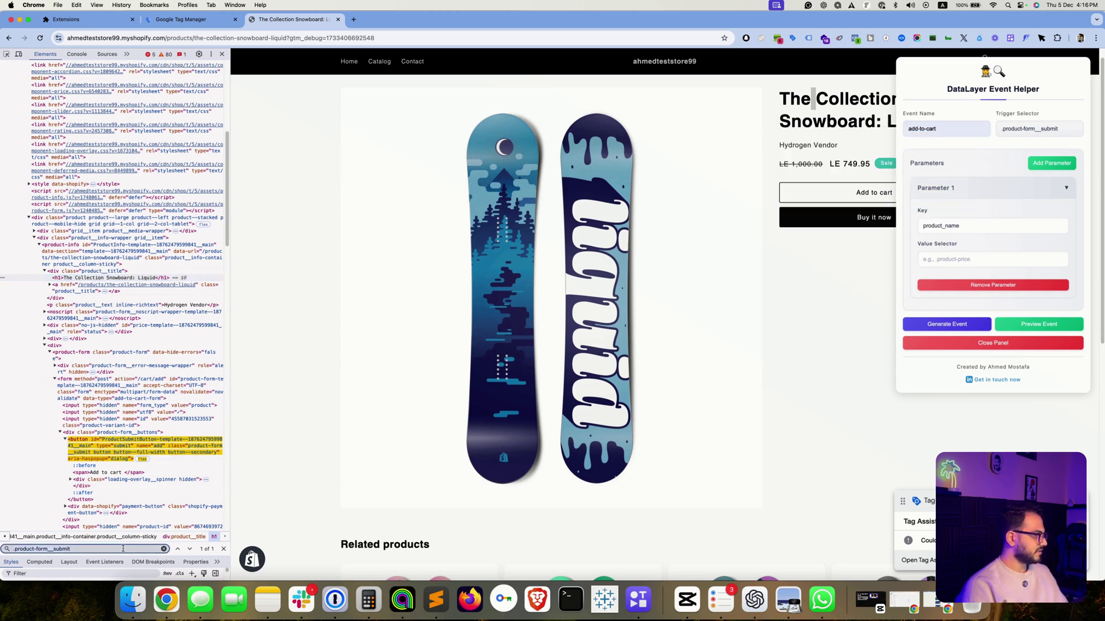
click(164, 549)
double_click(840, 123)
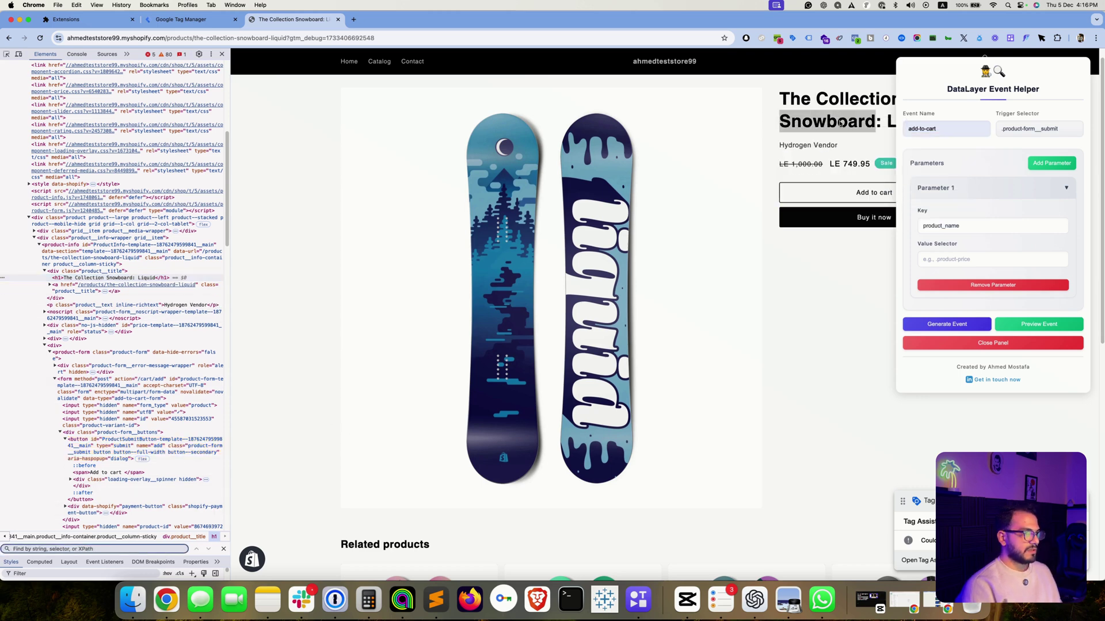
right_click(840, 123)
click(851, 225)
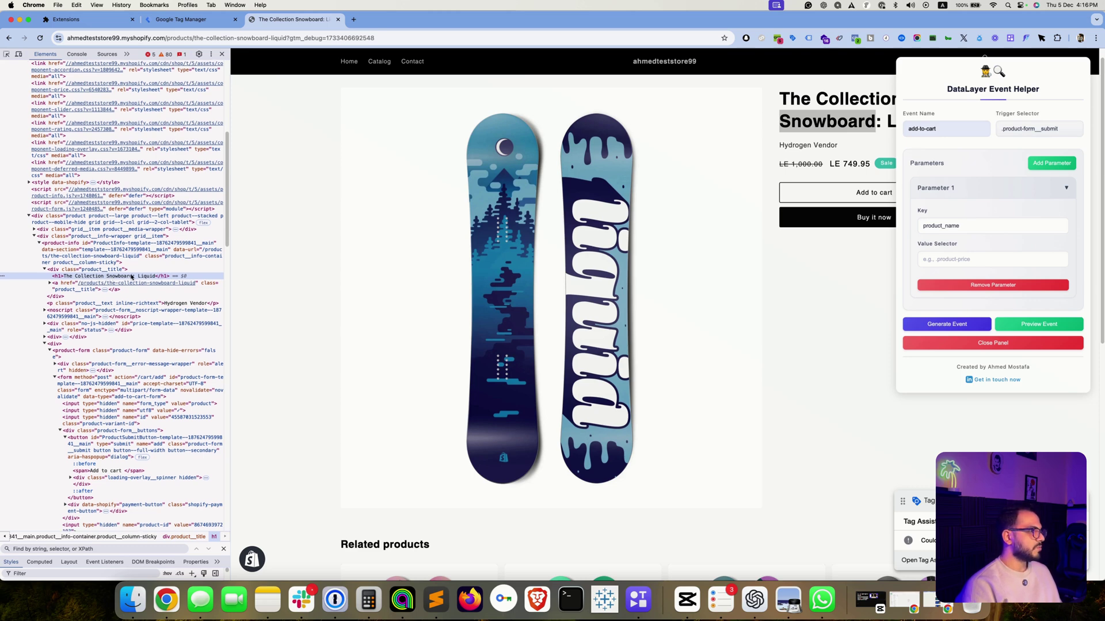
Step: Search the page's elements for .product__title, the class of the title's container, and go to the next match
click(124, 270)
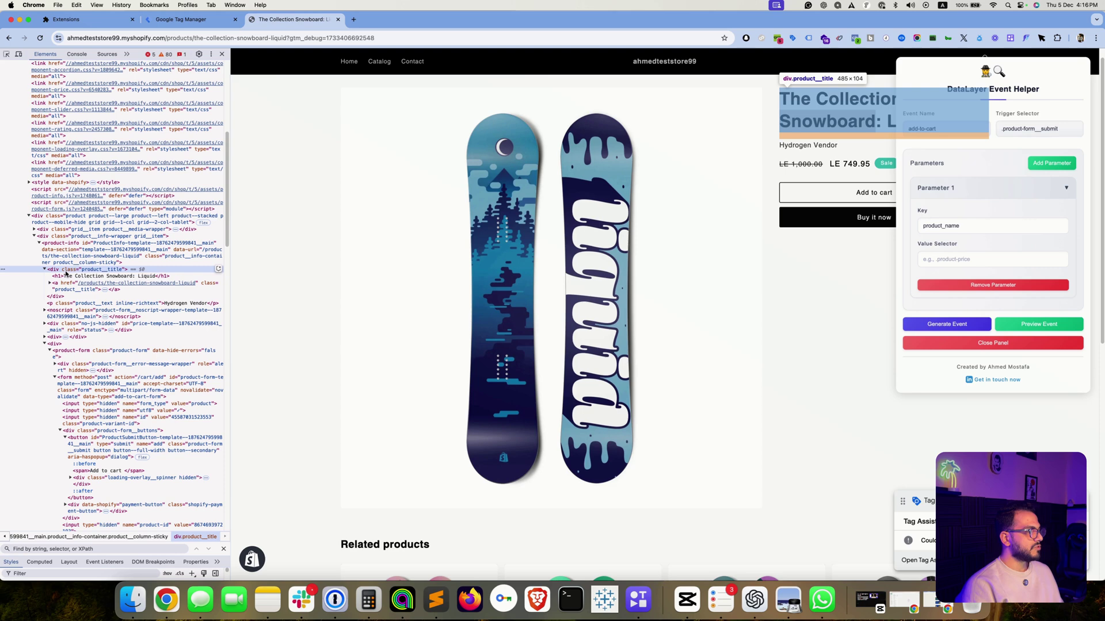
double_click(102, 272)
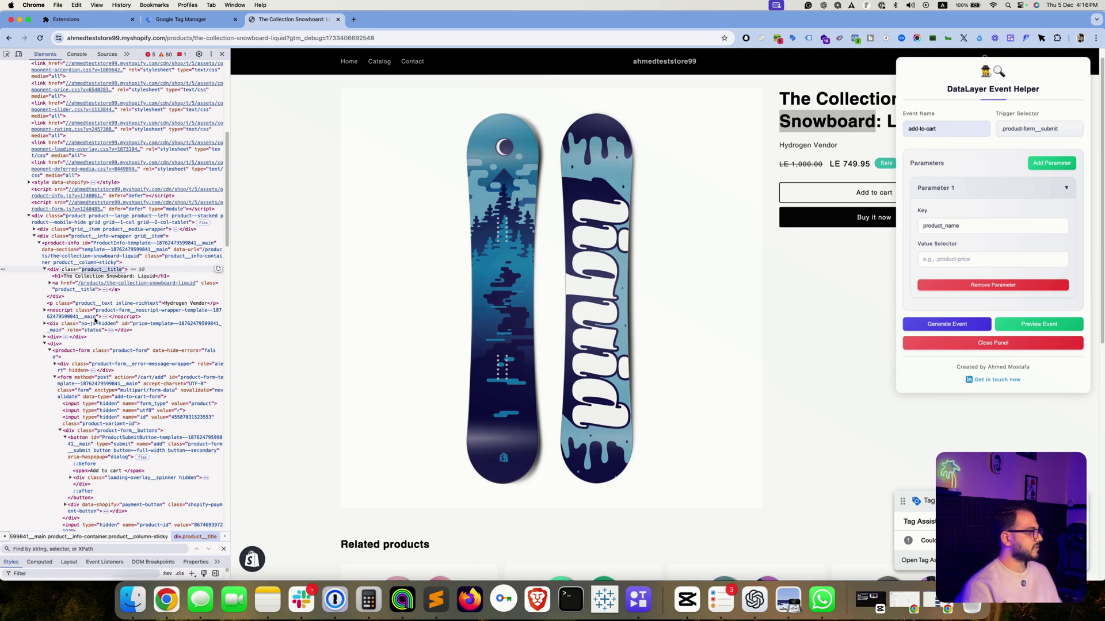
key(super+f)
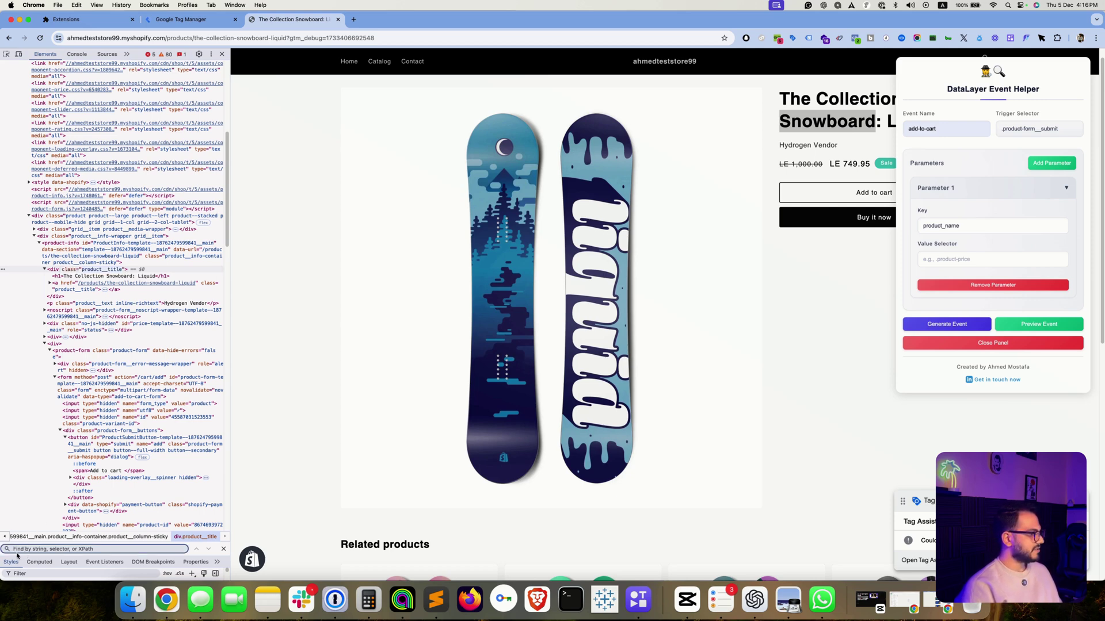
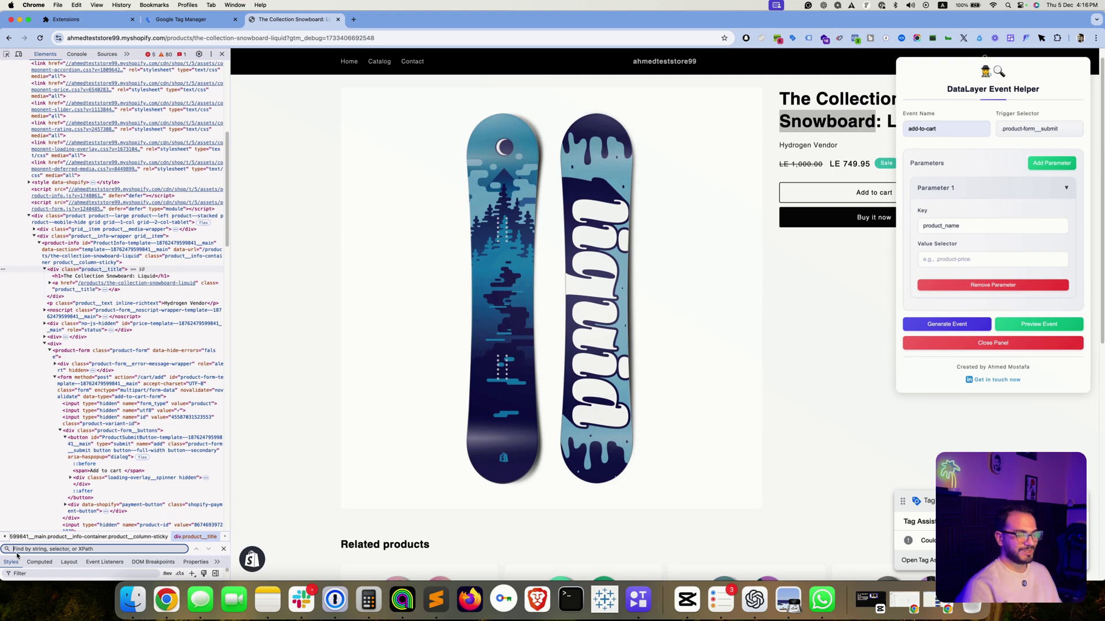
text(.product__title)
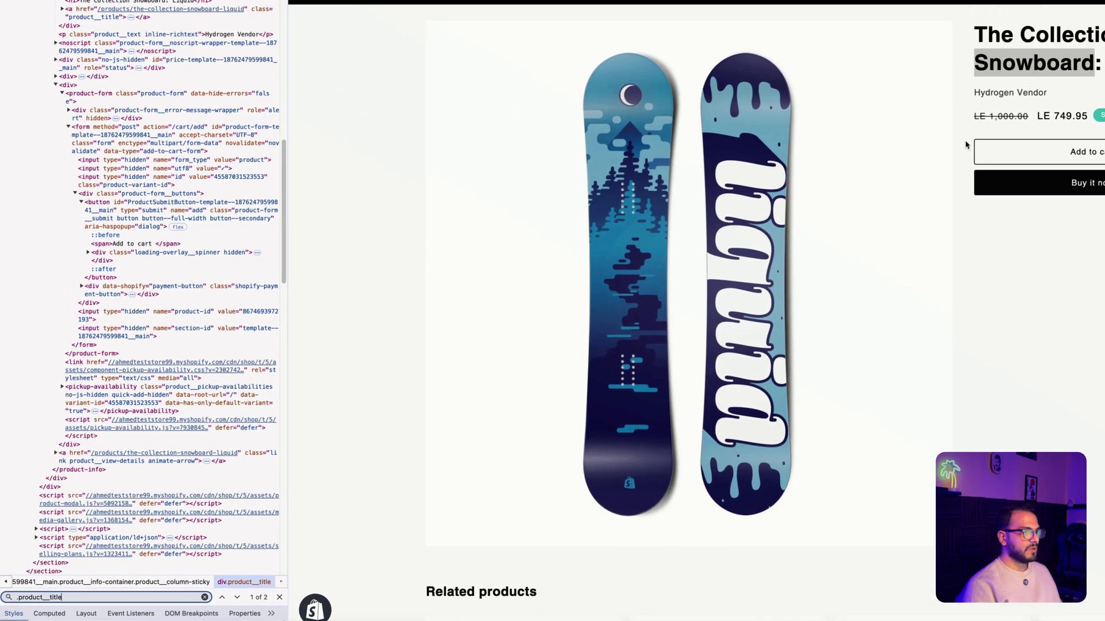
key(Return)
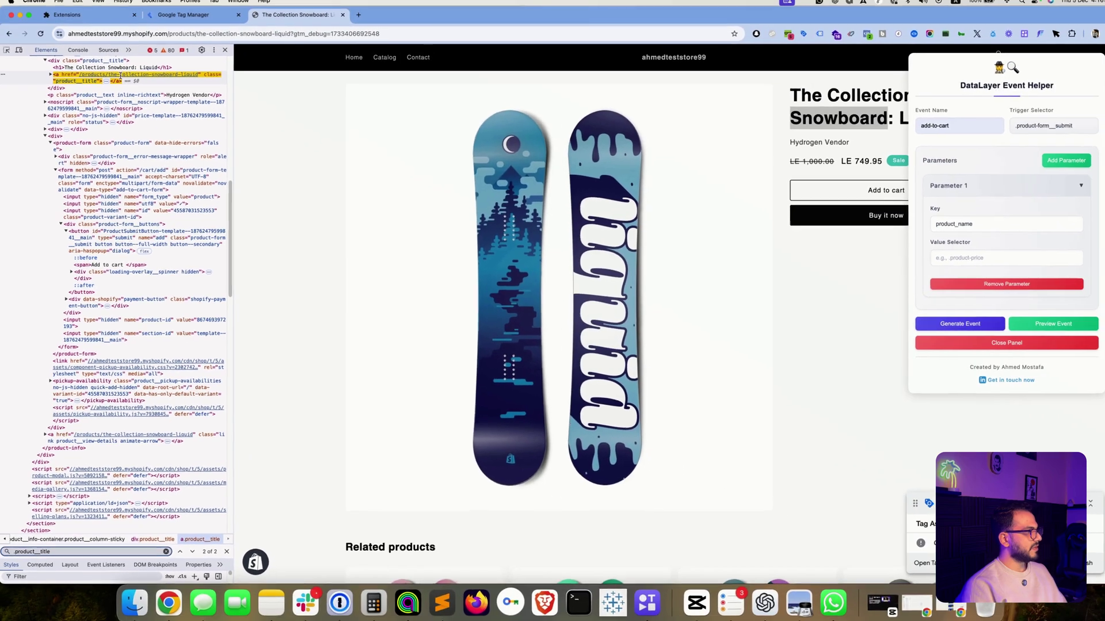
Step: Examine the h1 title element and its parents, the product__title div and product-info, for a more specific selector
scroll(119, 126, up, 1)
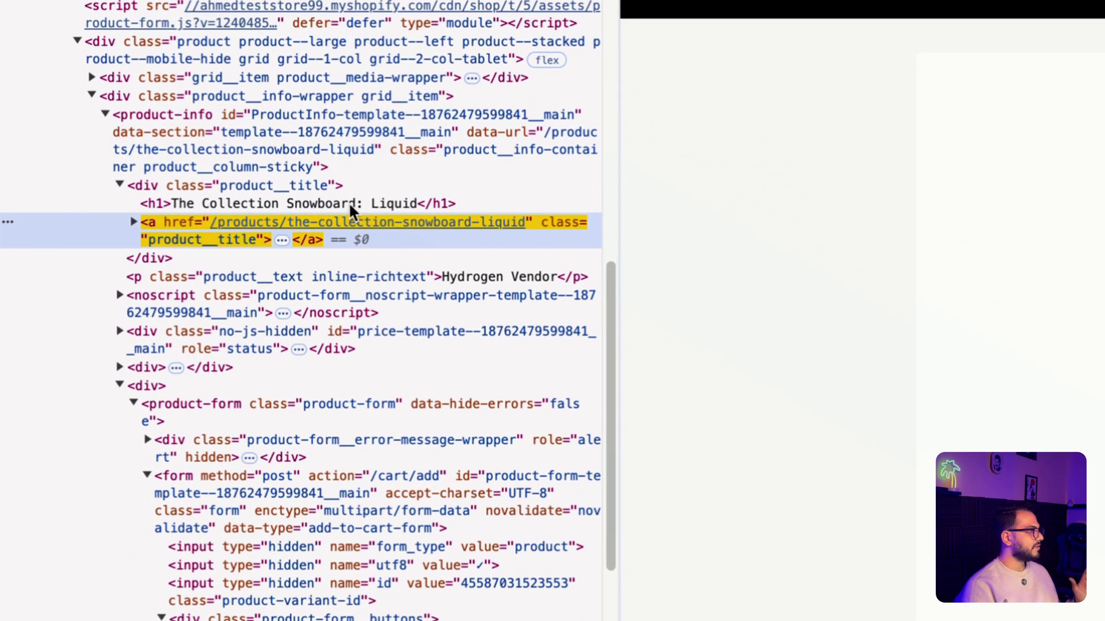
click(349, 205)
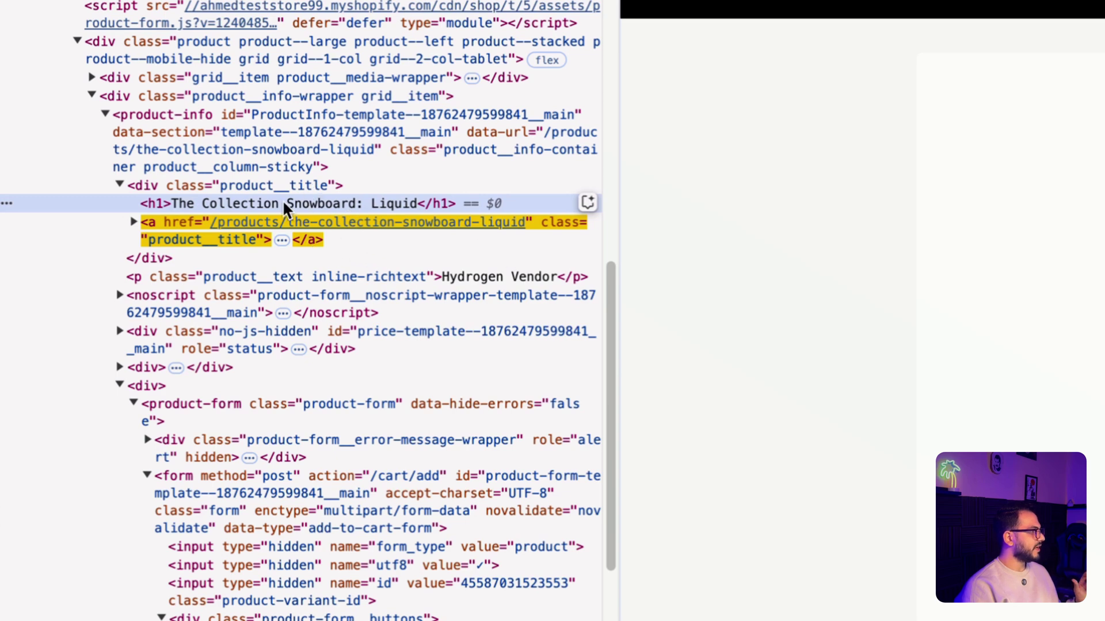
click(248, 183)
scroll(251, 183, up, 2)
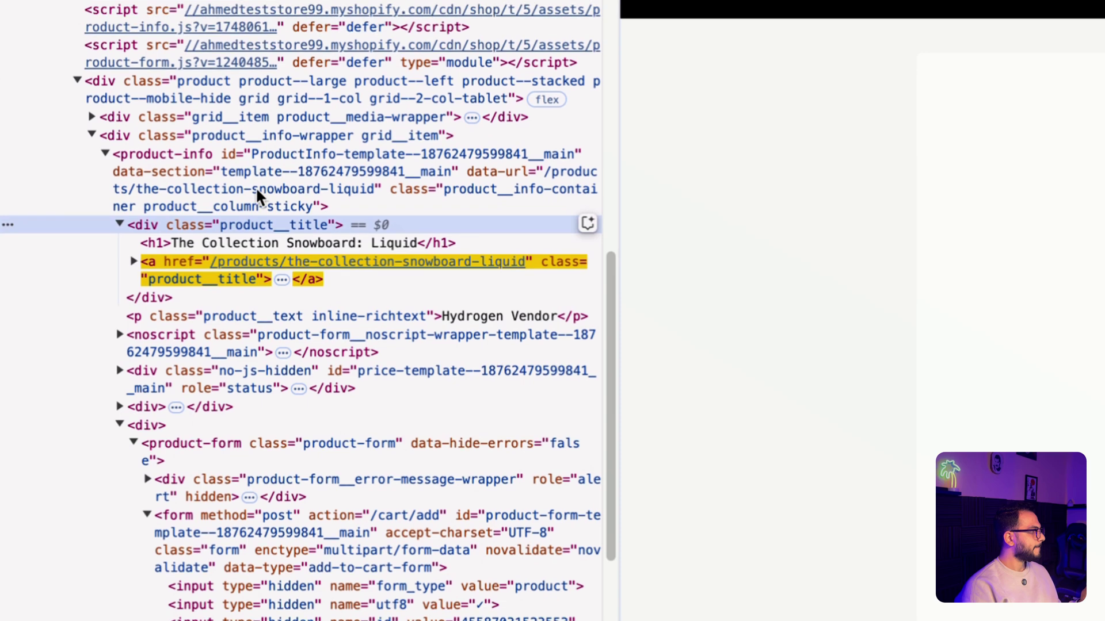
click(256, 187)
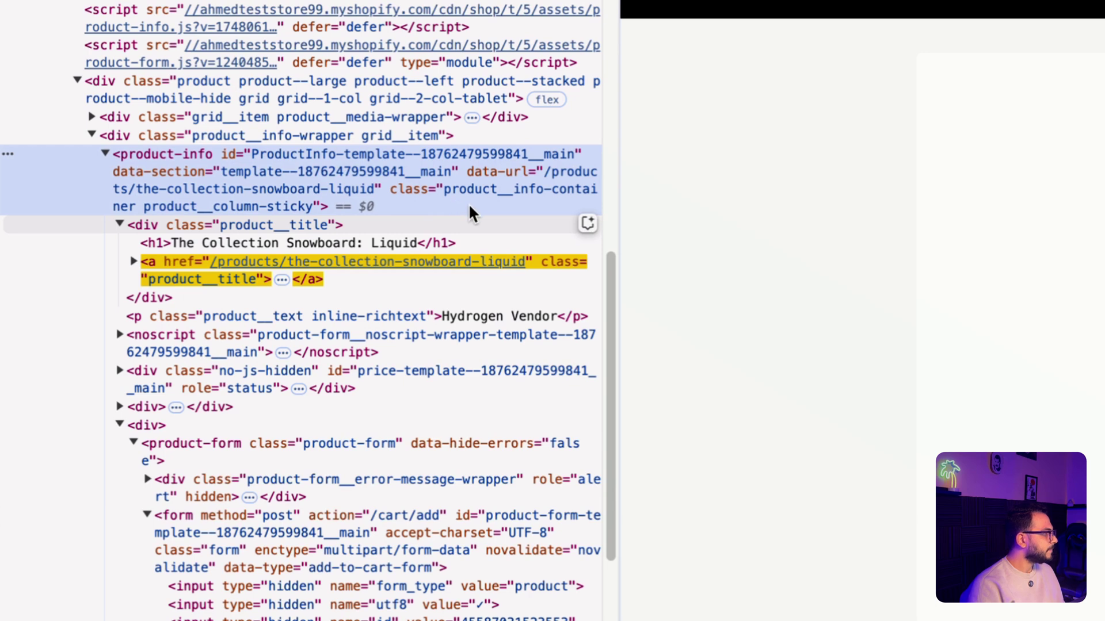
click(309, 244)
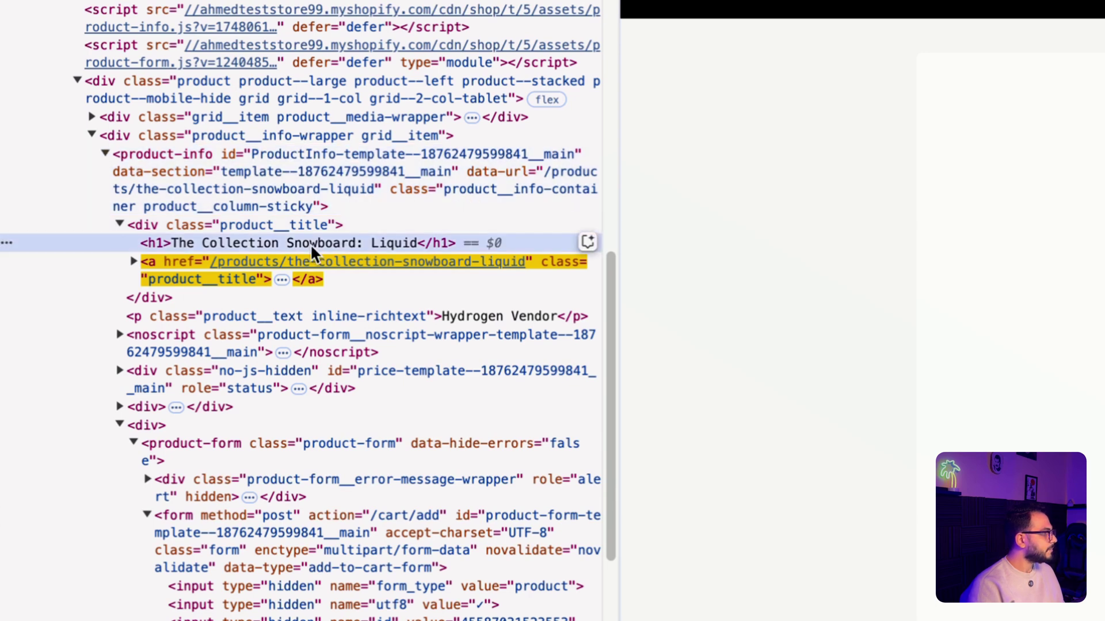
Step: Search the page's elements for .product__title .product__title, the title link nested inside the container of the same class
click(318, 225)
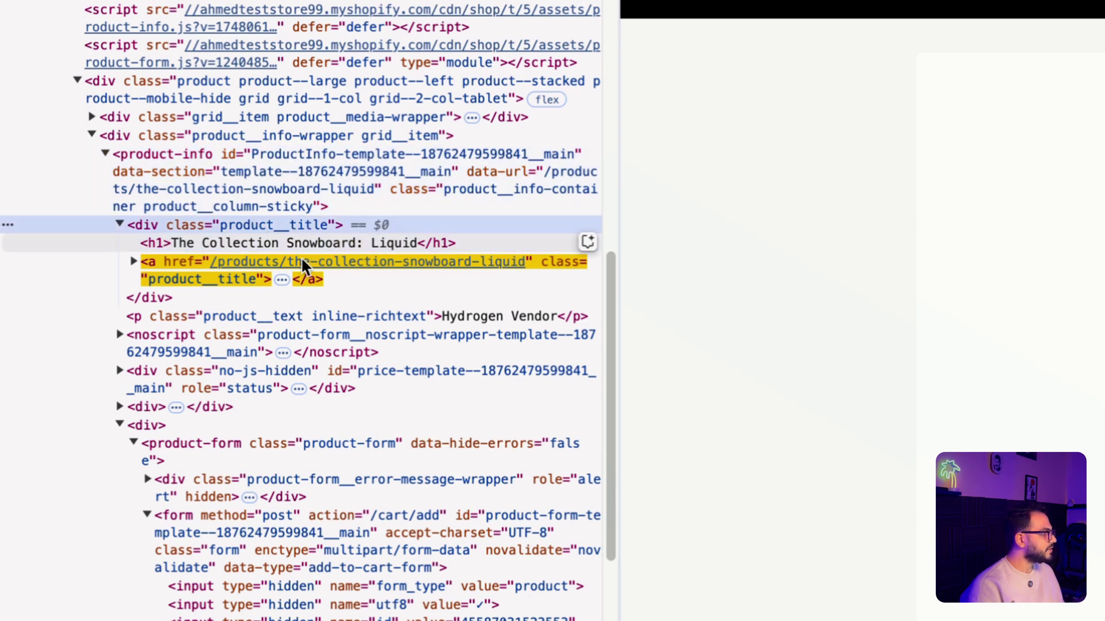
click(389, 296)
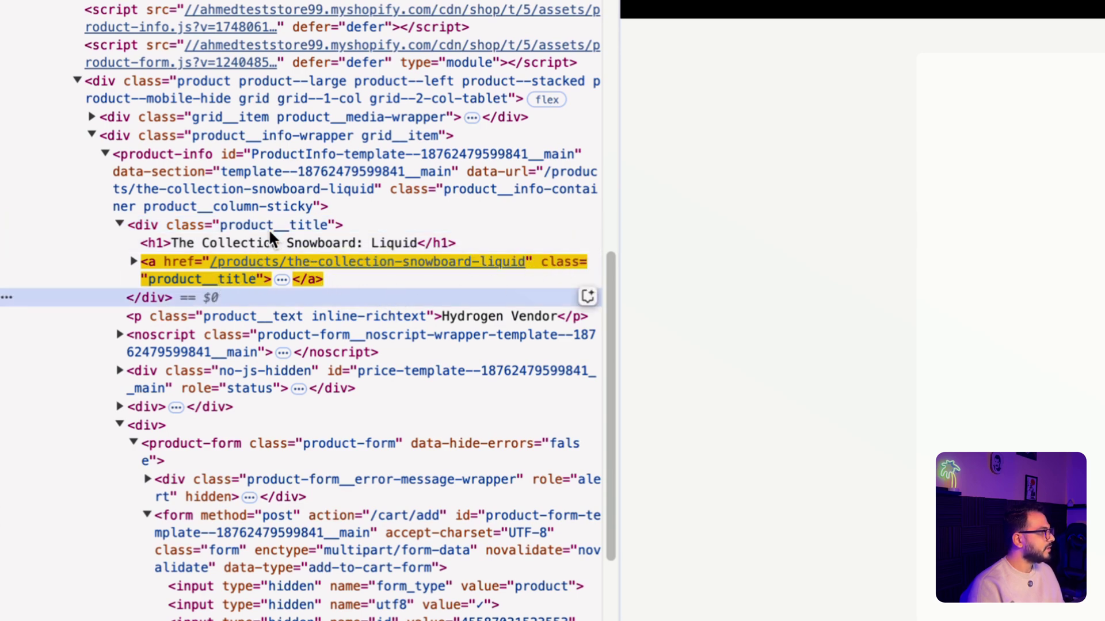
click(168, 221)
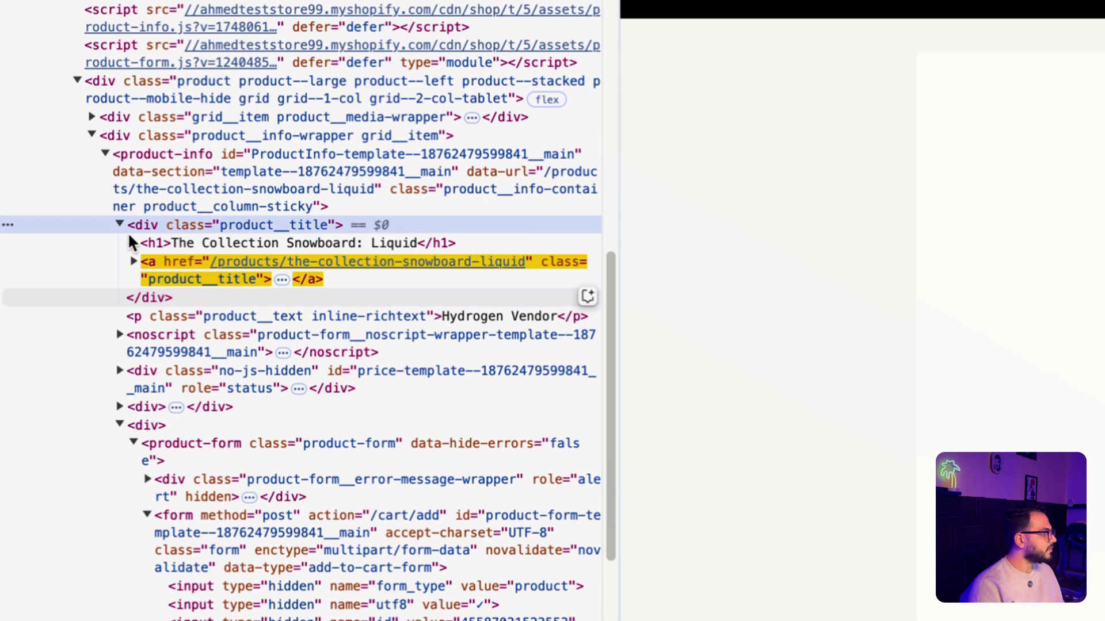
double_click(256, 225)
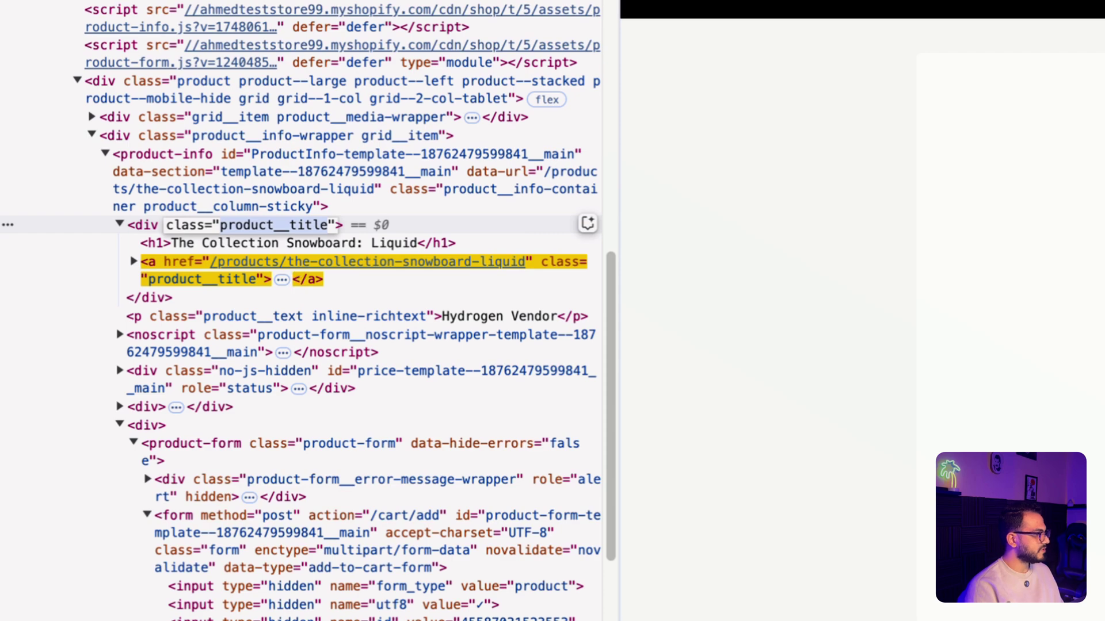
key(super+f)
text(product__title)
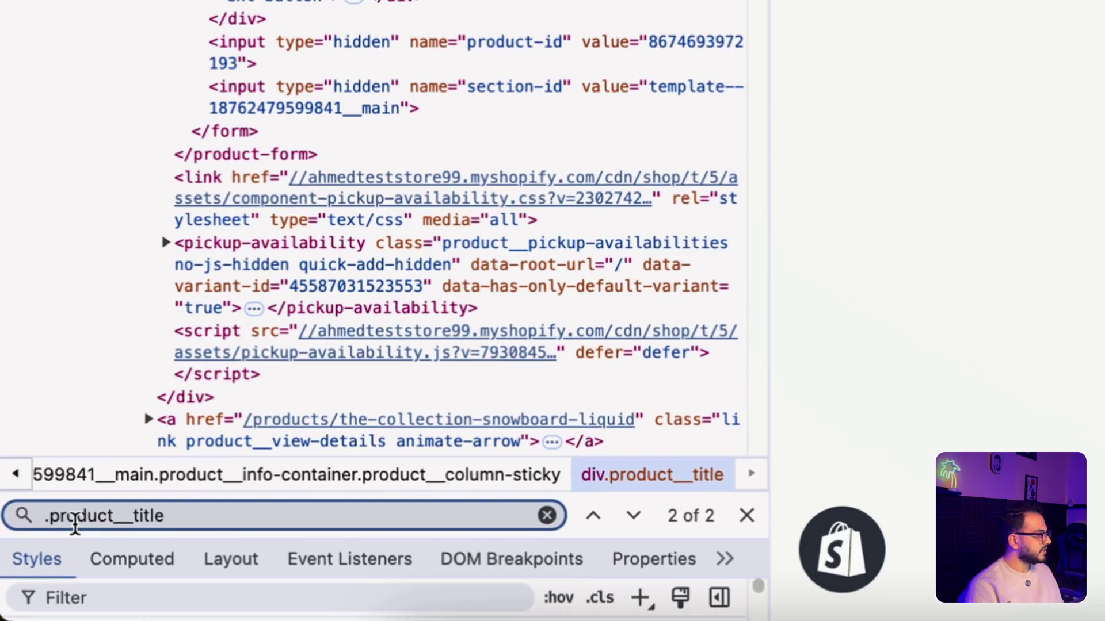
click(48, 415)
text(.)
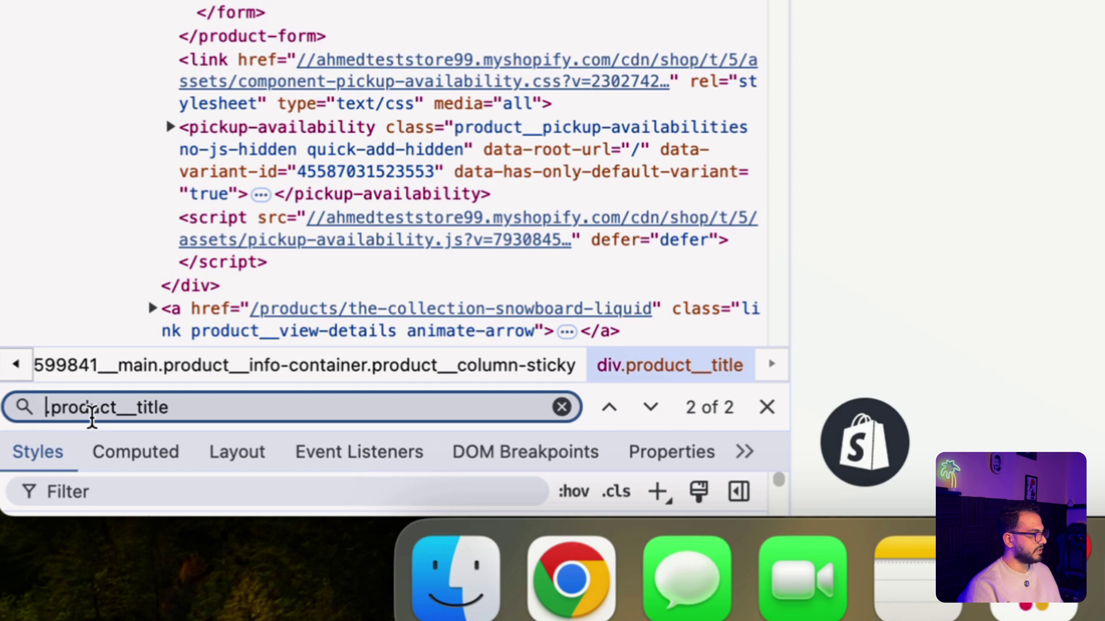
text(product__title)
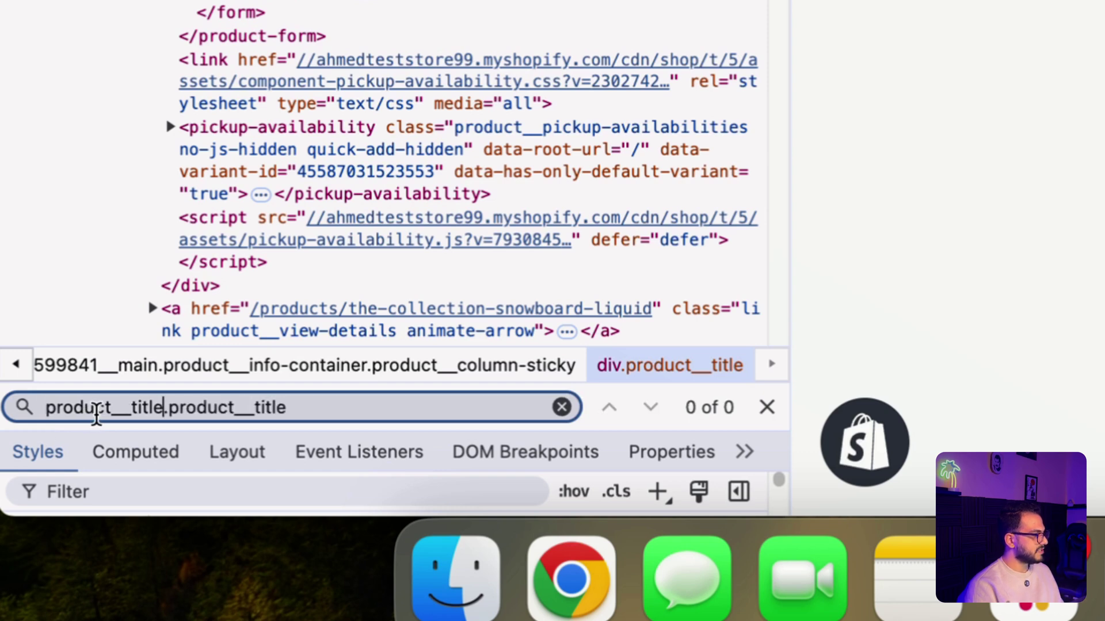
click(46, 408)
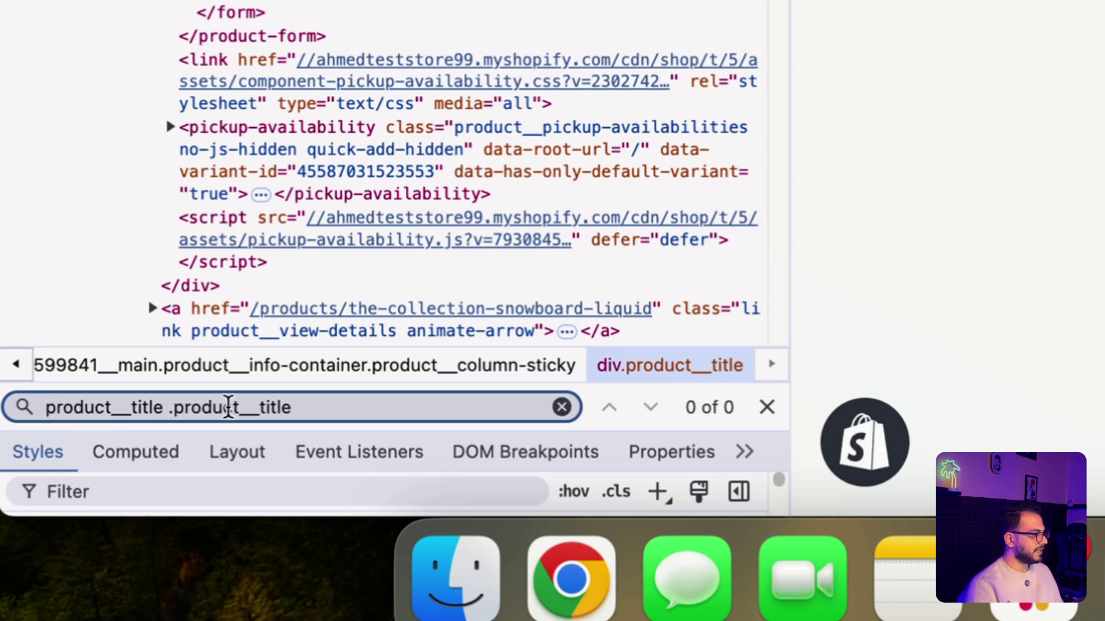
text(.)
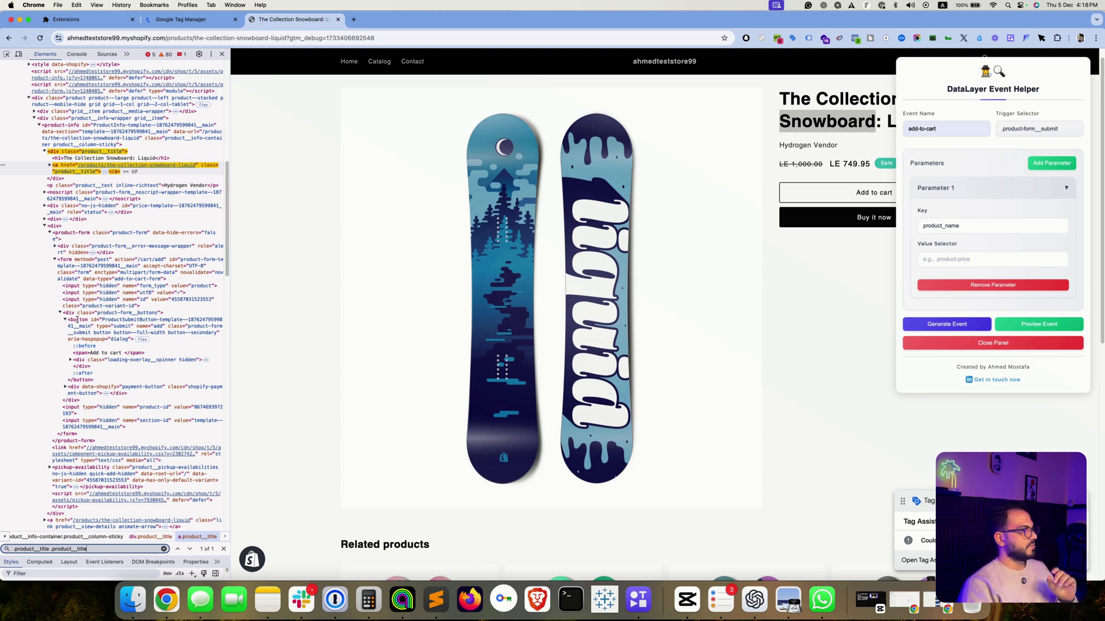
Step: Check the matched title link and its parent div, and set Parameter 1's value selector to .product__title .product__title
click(155, 166)
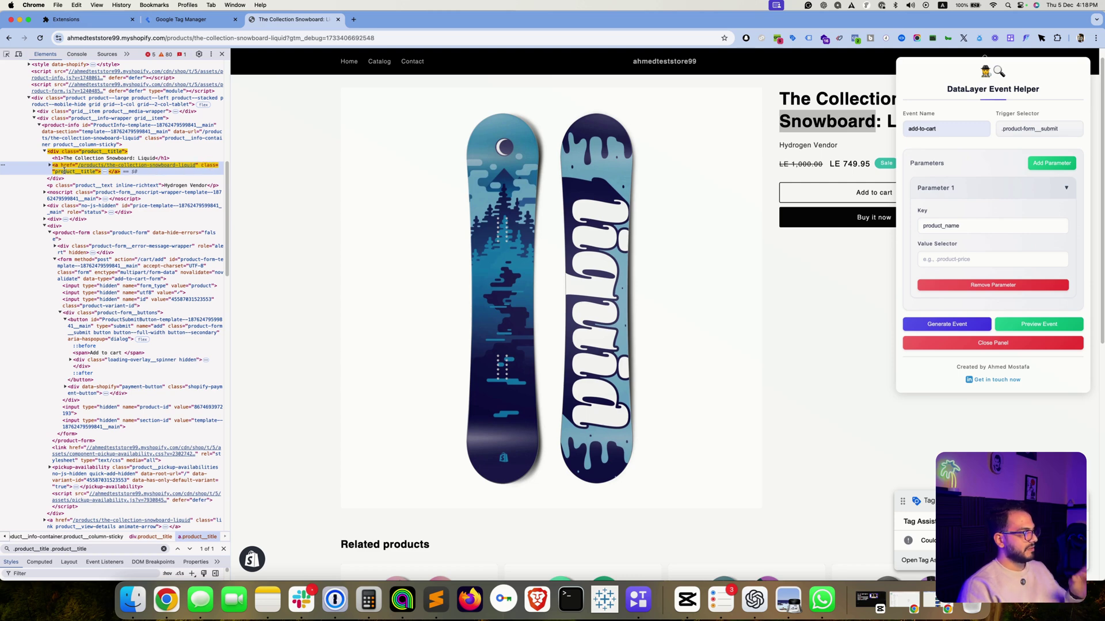
click(65, 153)
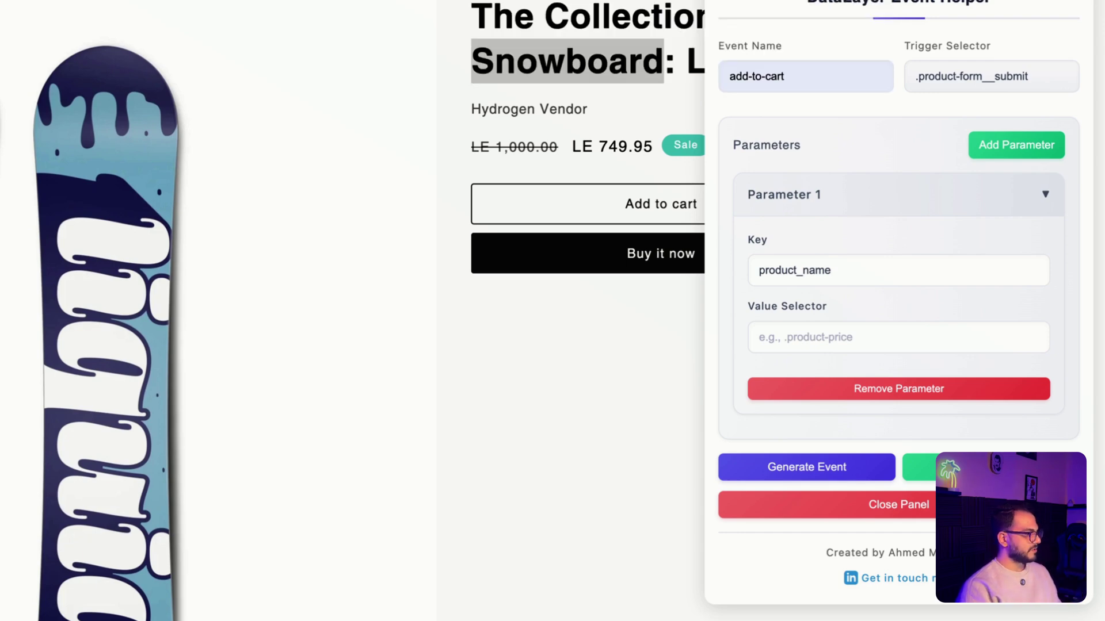
click(836, 343)
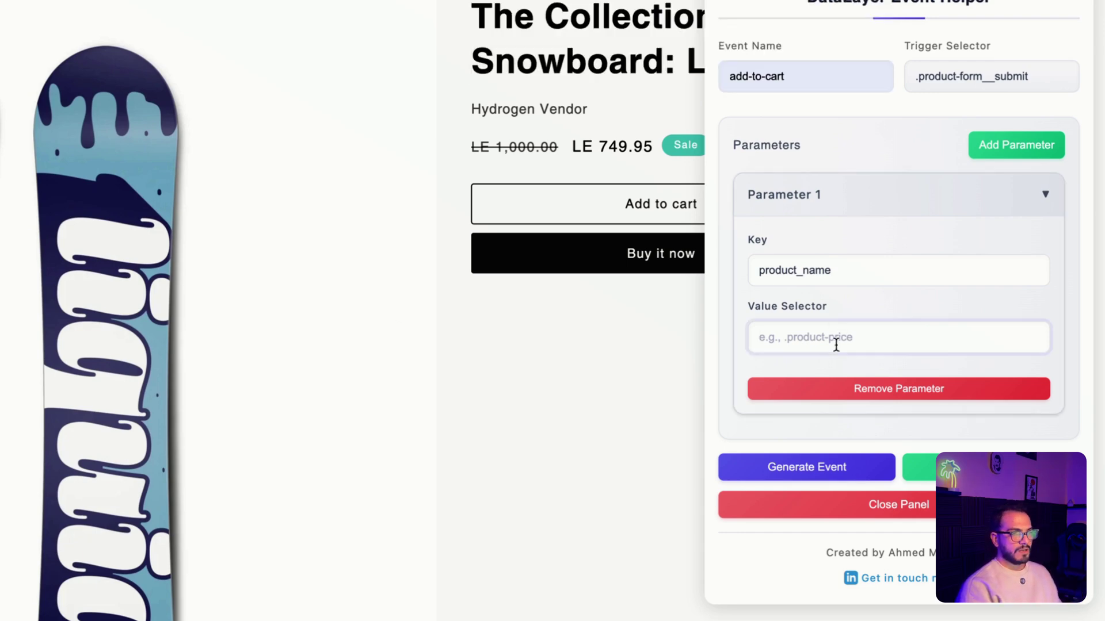
text(.product__title .product__title)
scroll(866, 320, down, 1)
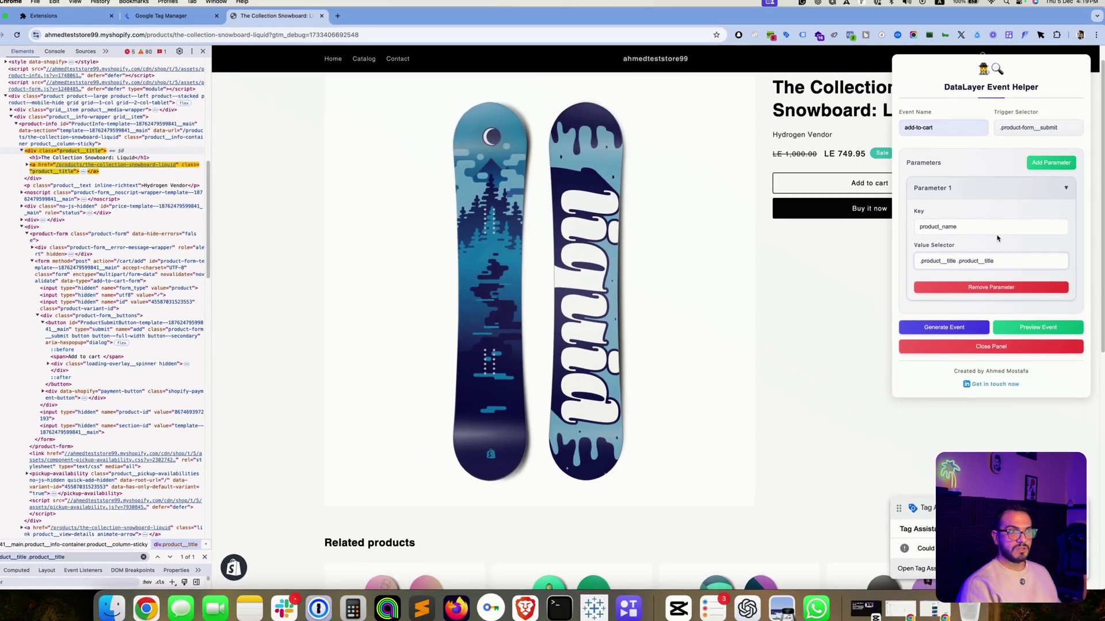
Step: Add a second parameter to the event and set its key to price
click(1042, 166)
scroll(1026, 189, down, 5)
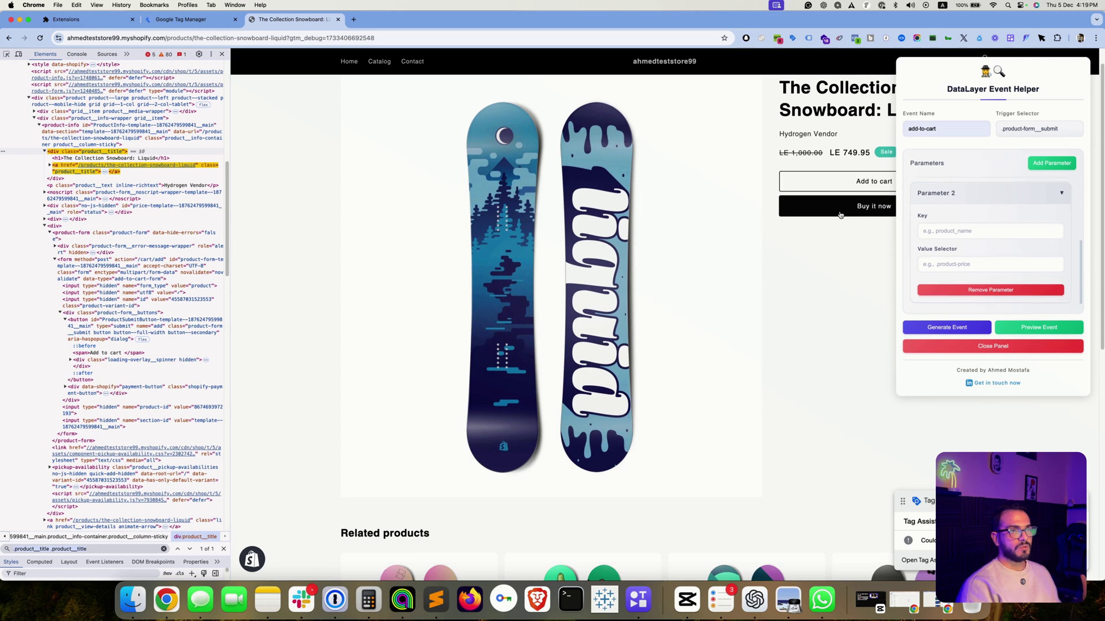
click(944, 233)
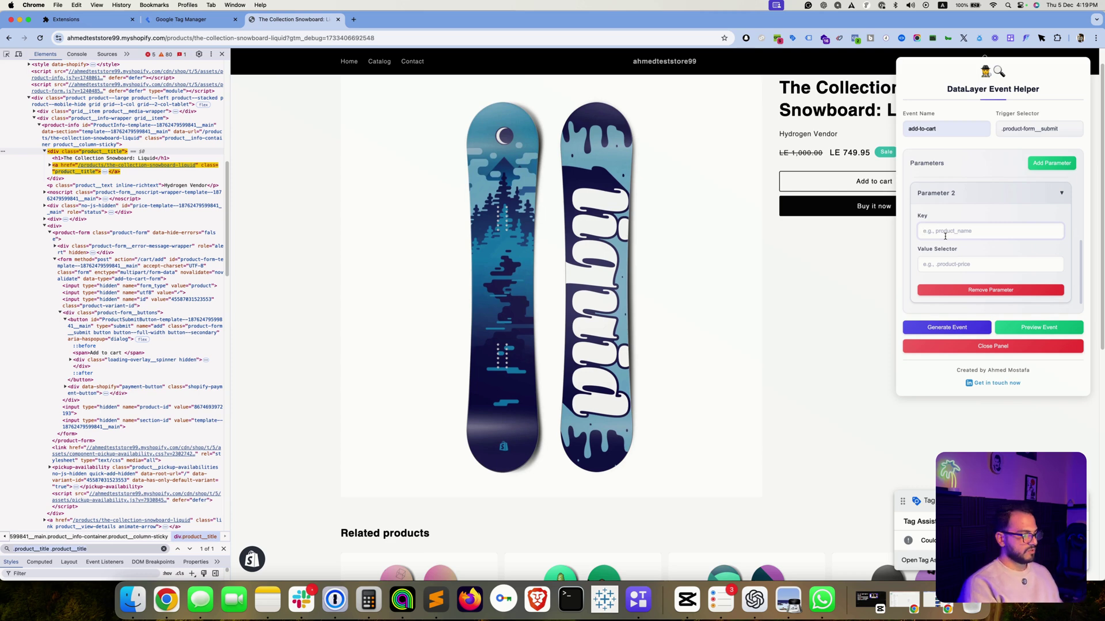
text(price)
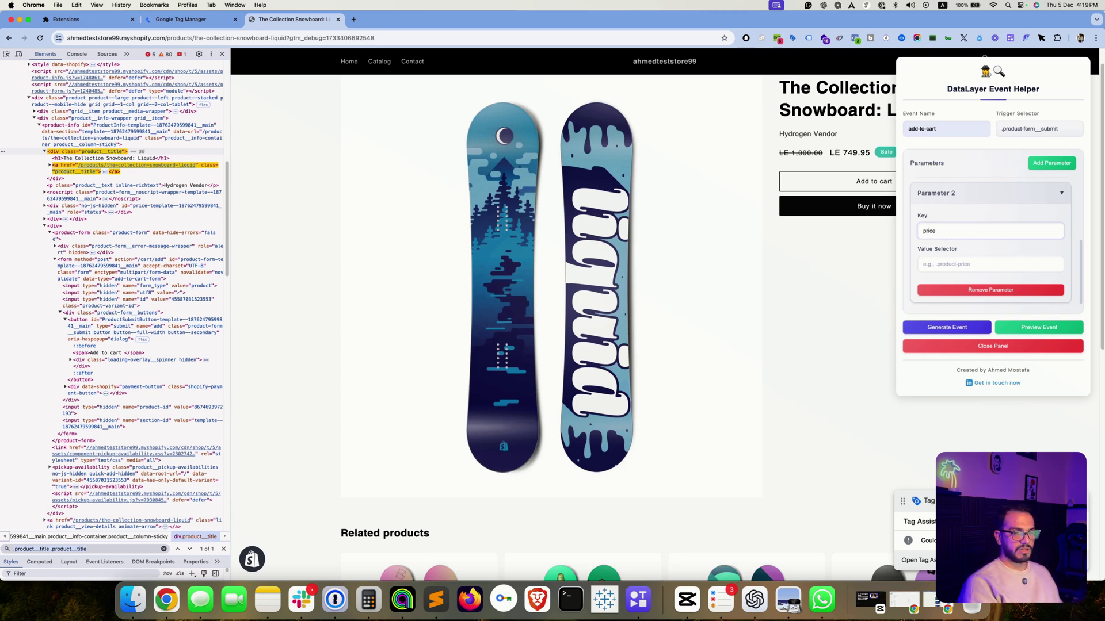
Step: Search the page's elements for the product's sale price with .product__info-wrapper .price__container .price-item--sale
click(170, 236)
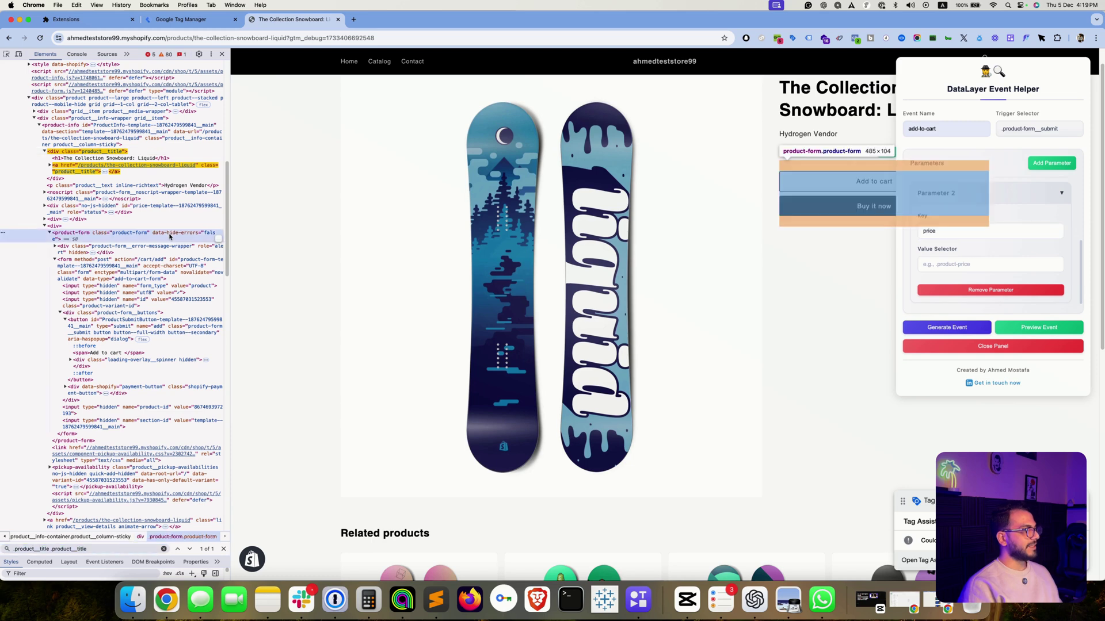
key(super+f)
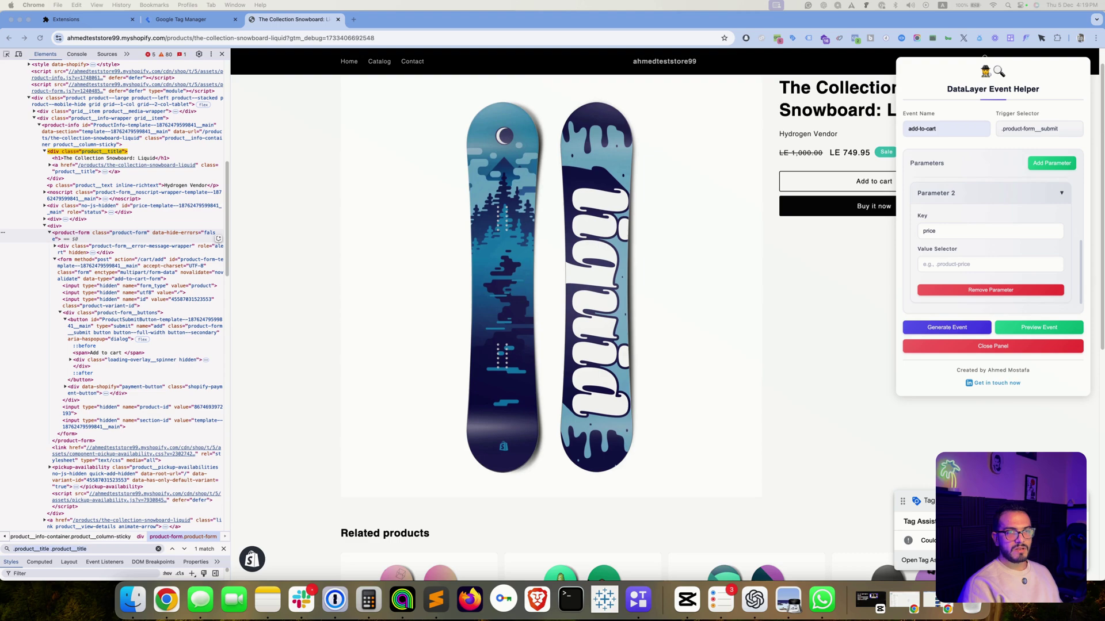
click(136, 360)
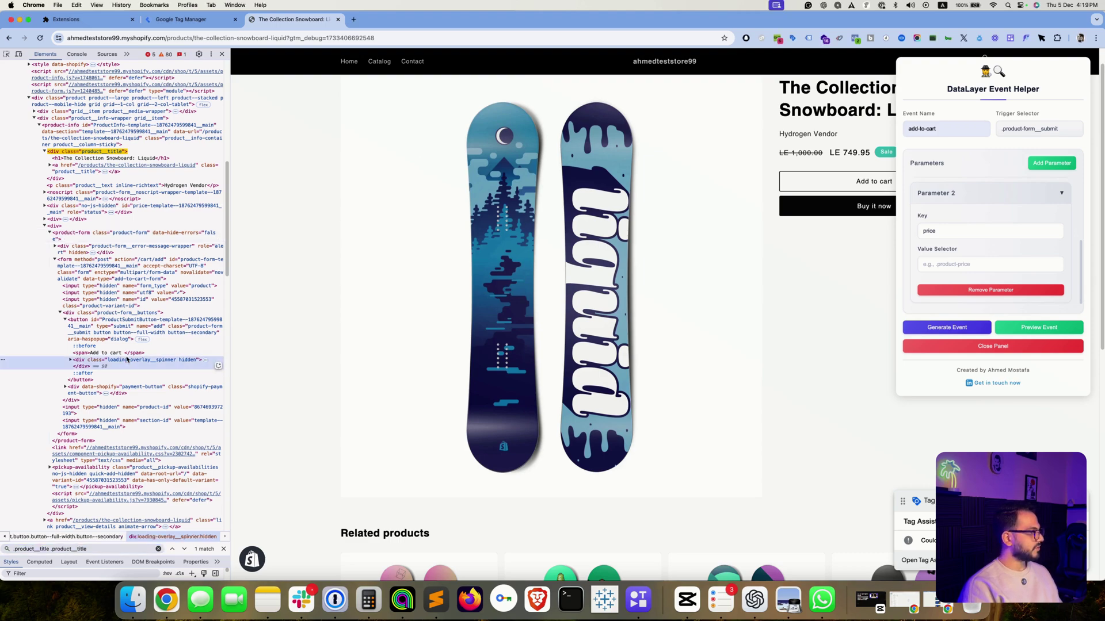
key(super+f)
text(.product__info-wrapper .price__container .price-item--sale)
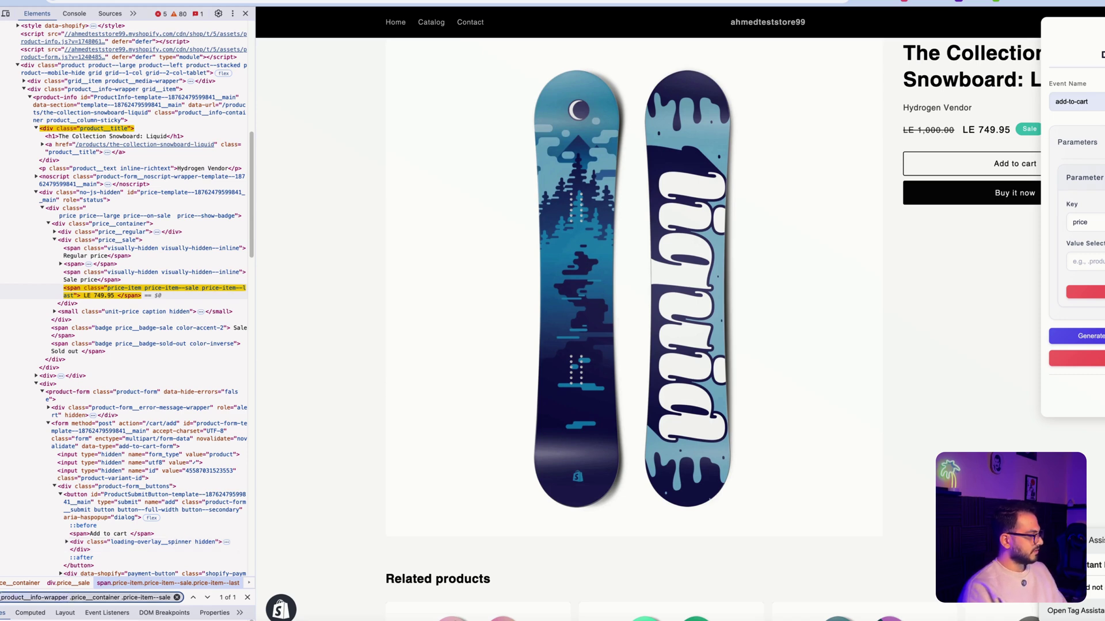
Step: Shorten the element search to .price__container .price-item--sale and go through its matches
key(BackSpace)
key(BackSpace)
key(BackSpace)
key(BackSpace)
key(BackSpace)
key(BackSpace)
key(BackSpace)
key(BackSpace)
key(BackSpace)
key(BackSpace)
key(BackSpace)
key(BackSpace)
key(BackSpace)
key(BackSpace)
key(BackSpace)
key(BackSpace)
key(BackSpace)
key(BackSpace)
key(BackSpace)
key(BackSpace)
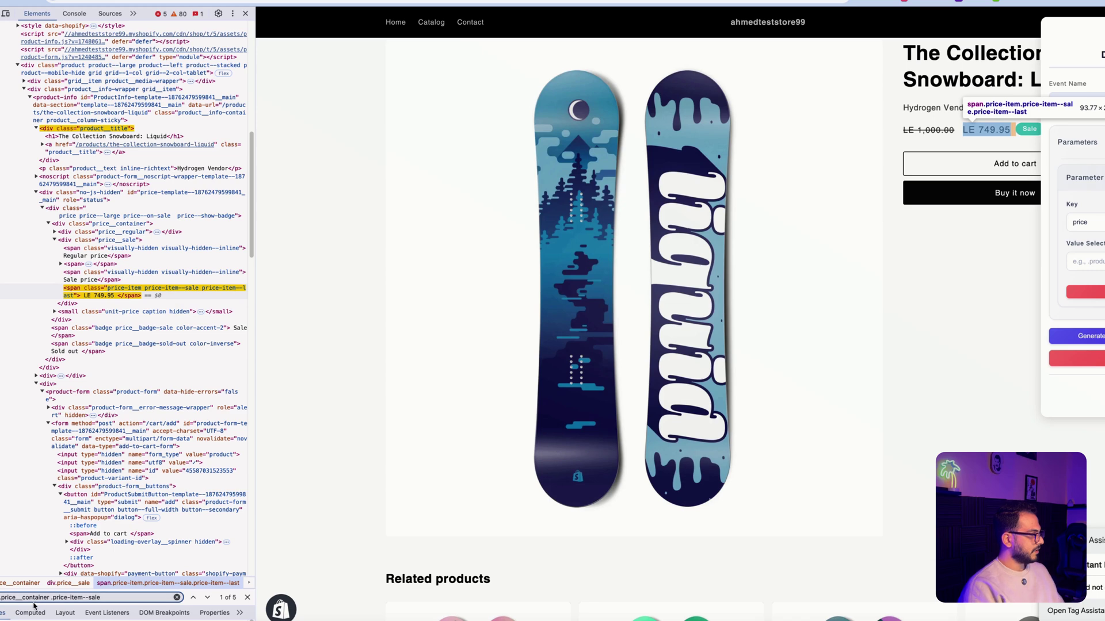
click(118, 598)
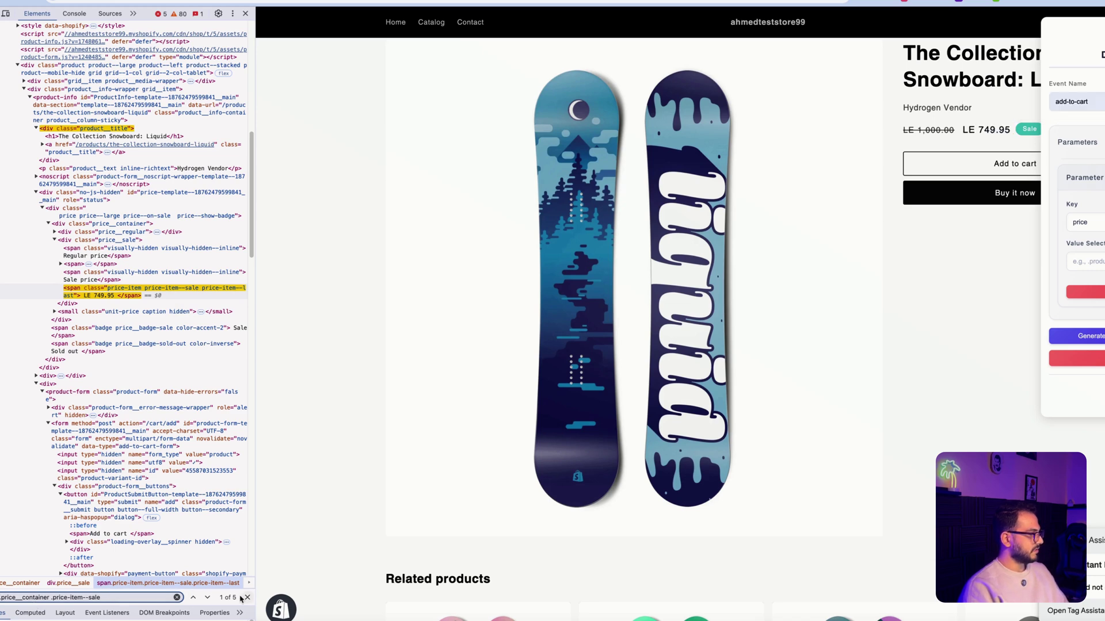
key(Return)
key(Return)
key(Return)
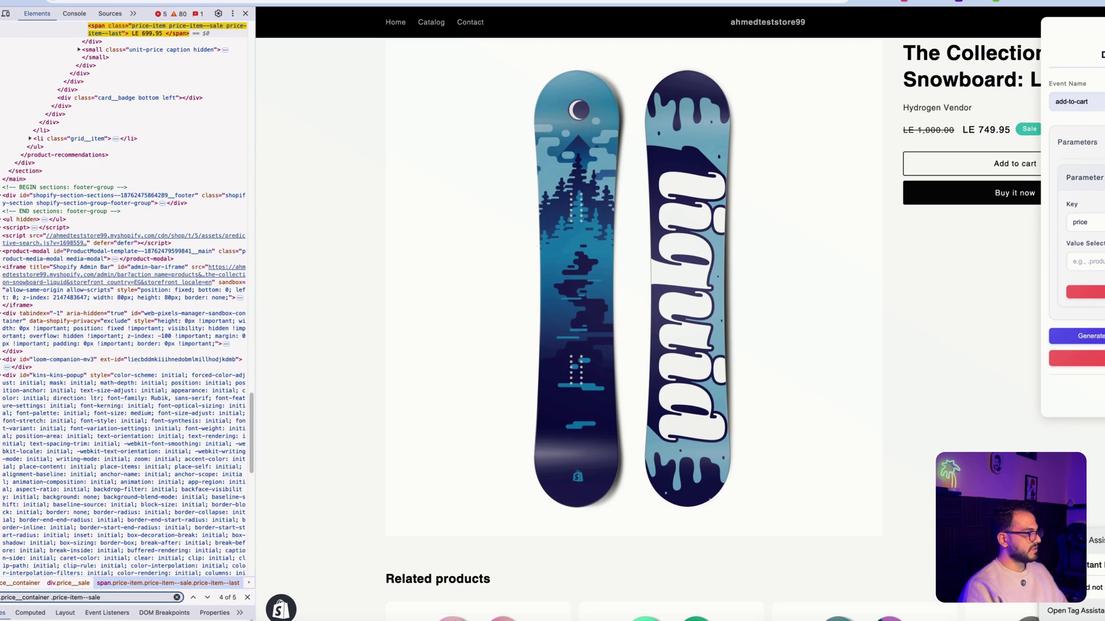
key(shift+Return)
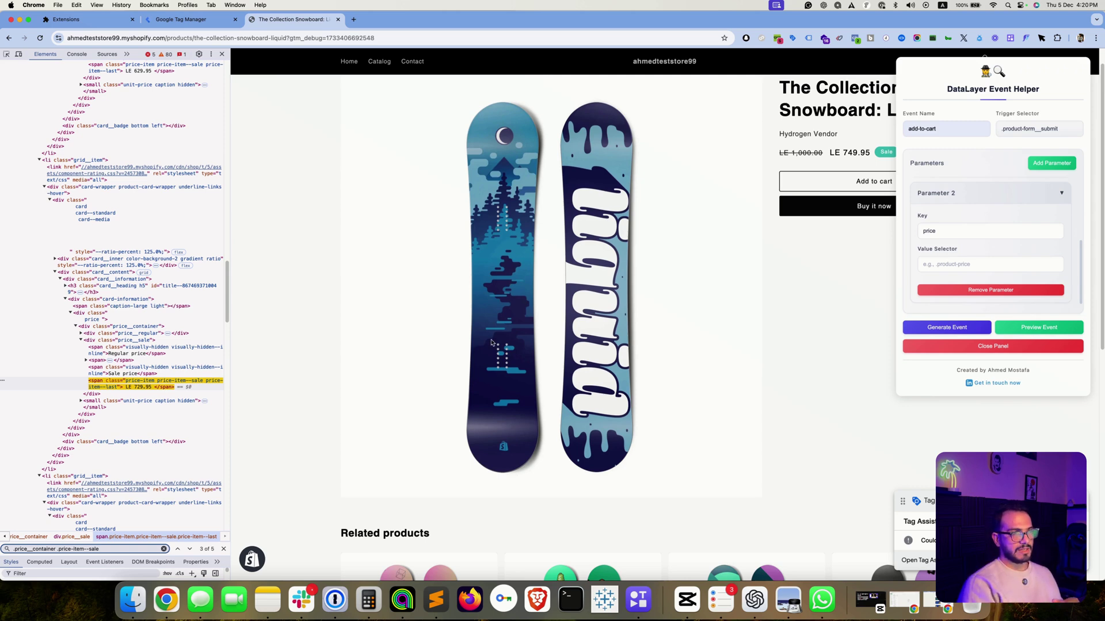
Step: Enter .product__info-wrapper as Parameter 2's value selector and put it back at the start of the element search
scroll(759, 240, up, 1)
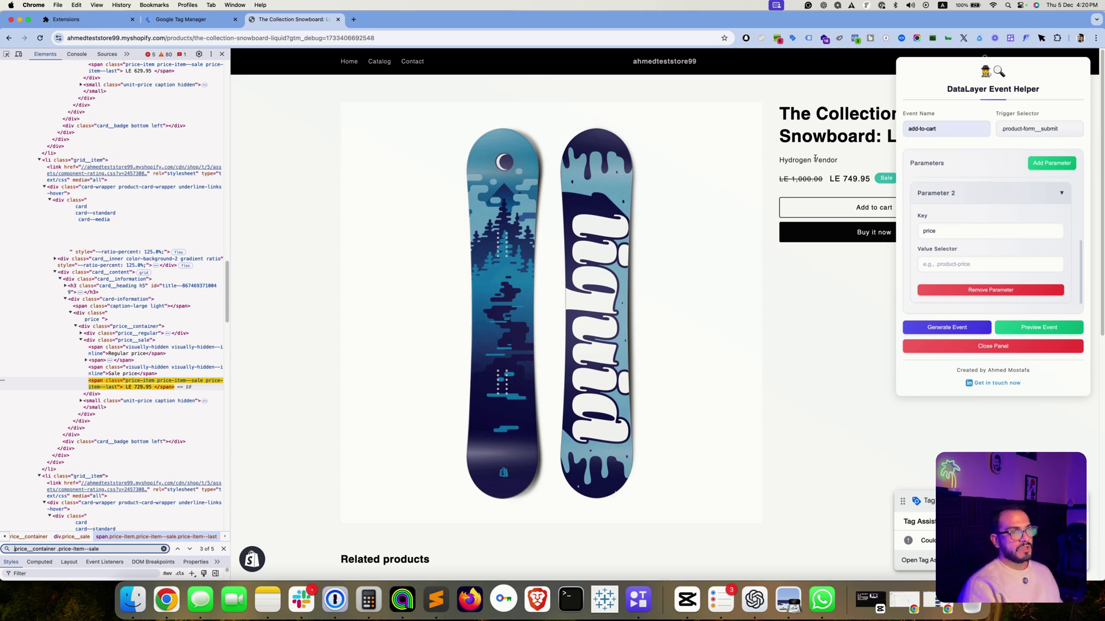
click(951, 265)
text(.product__info-wrapper)
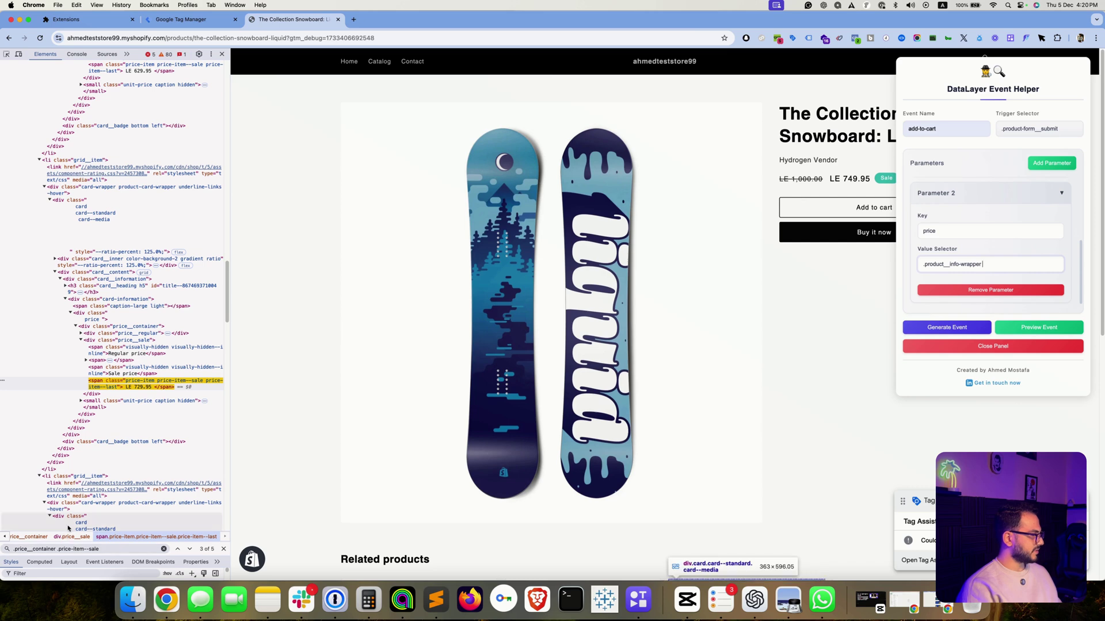
click(51, 549)
text(.product__info-wrapper)
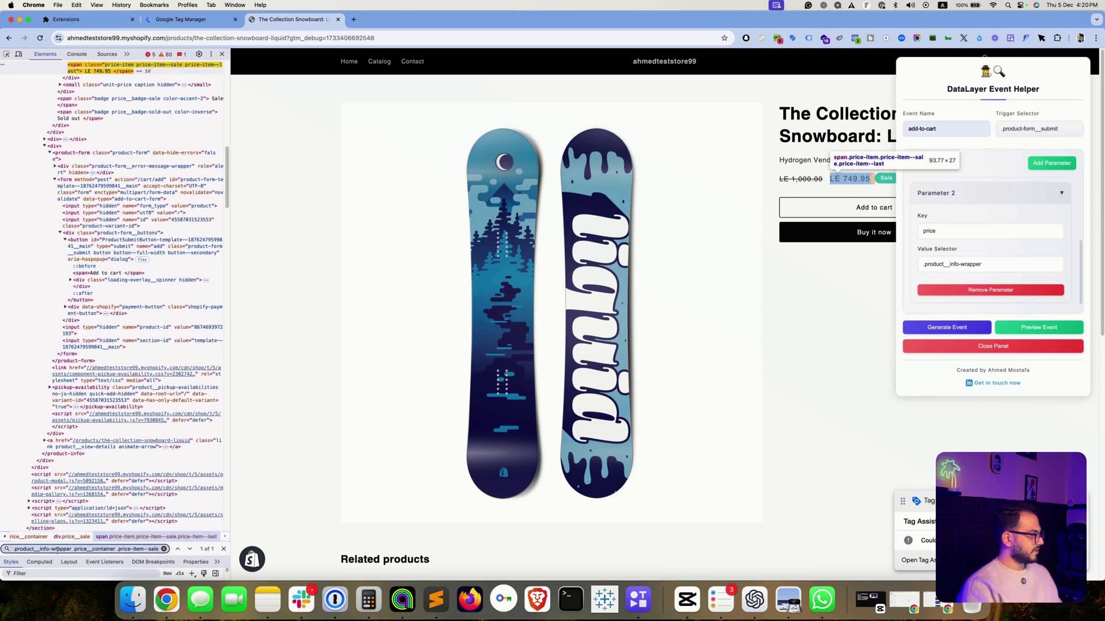
Step: Replace Parameter 2's value selector with the full selector .product__info-wrapper .price__container .price-item--sale
click(951, 264)
key(super+a)
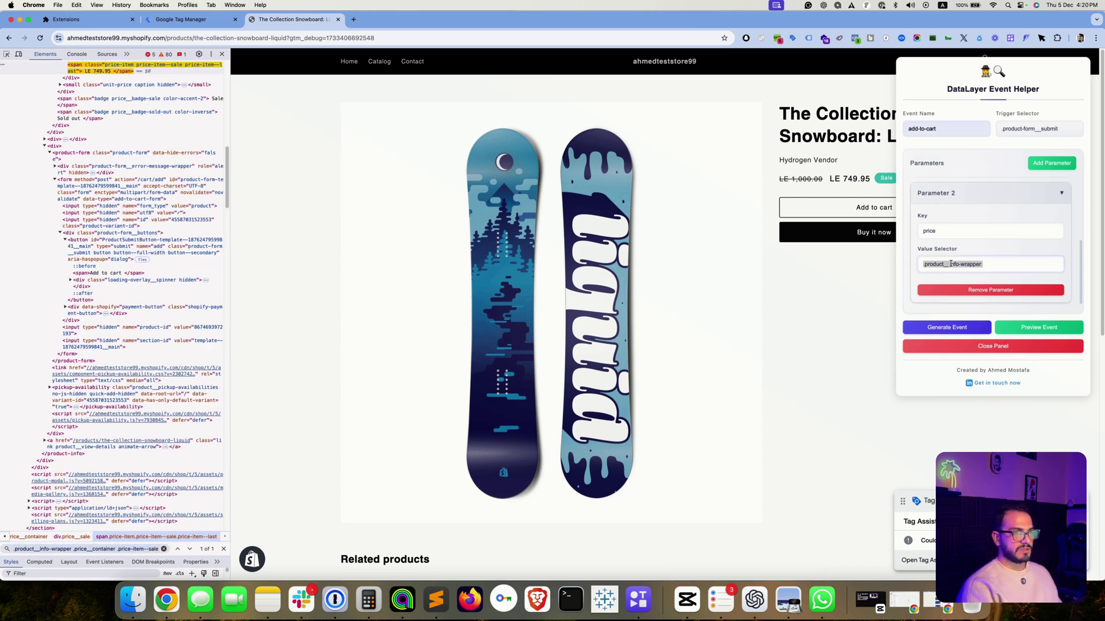
text(.product__info-wrapper .price__container .price-item--sale)
Step: Review the event's trigger selector and the keys and value selectors of both parameters
scroll(954, 266, down, 1)
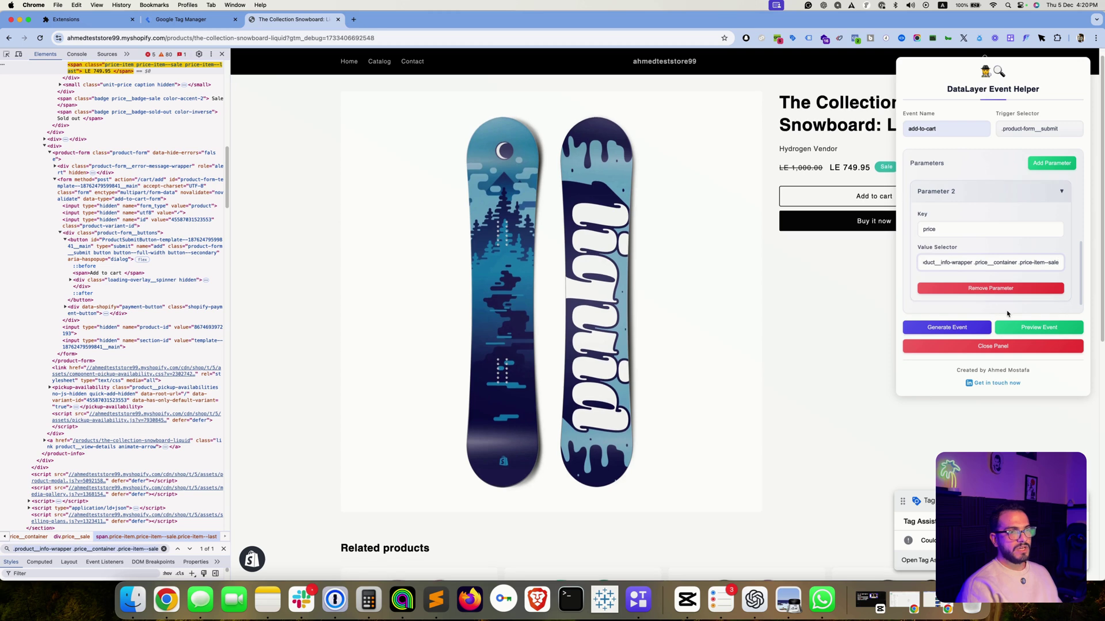
scroll(989, 265, up, 3)
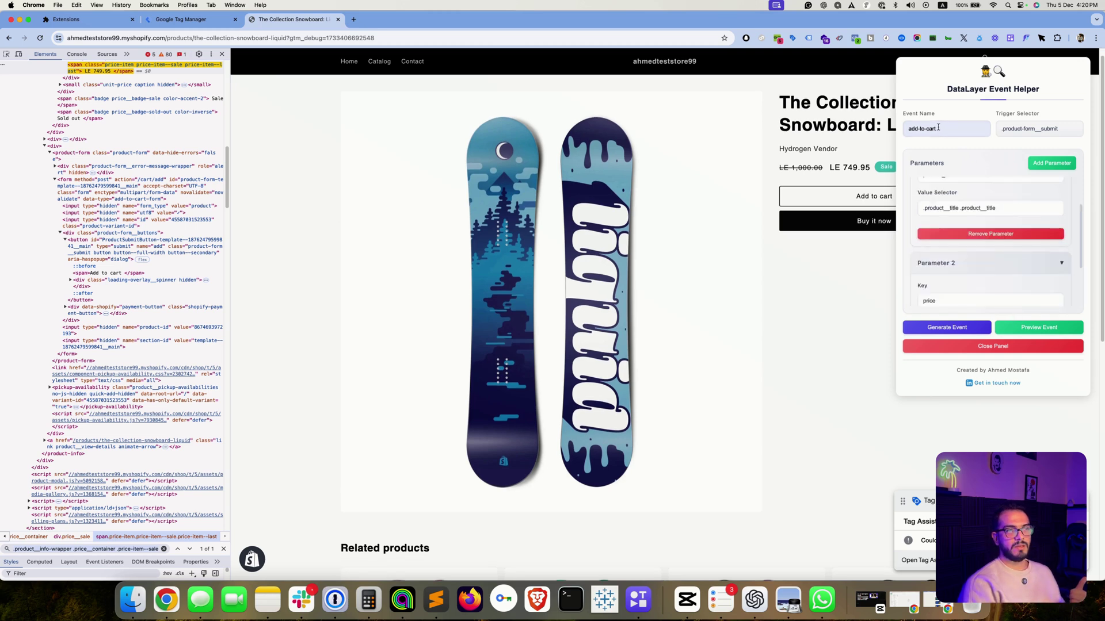
click(1051, 128)
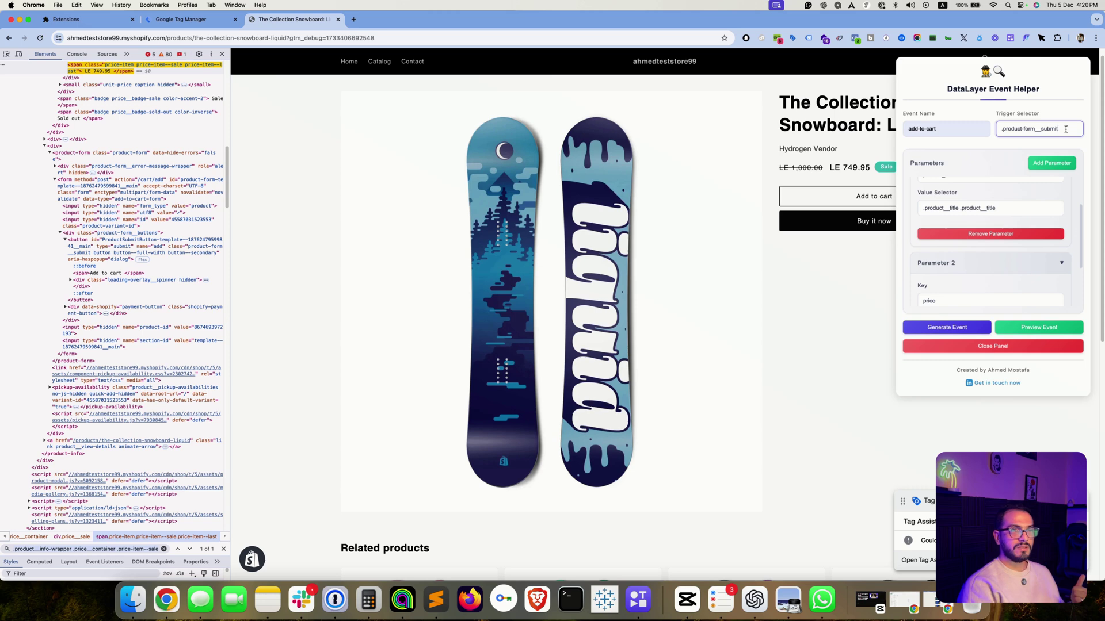
scroll(972, 244, down, 1)
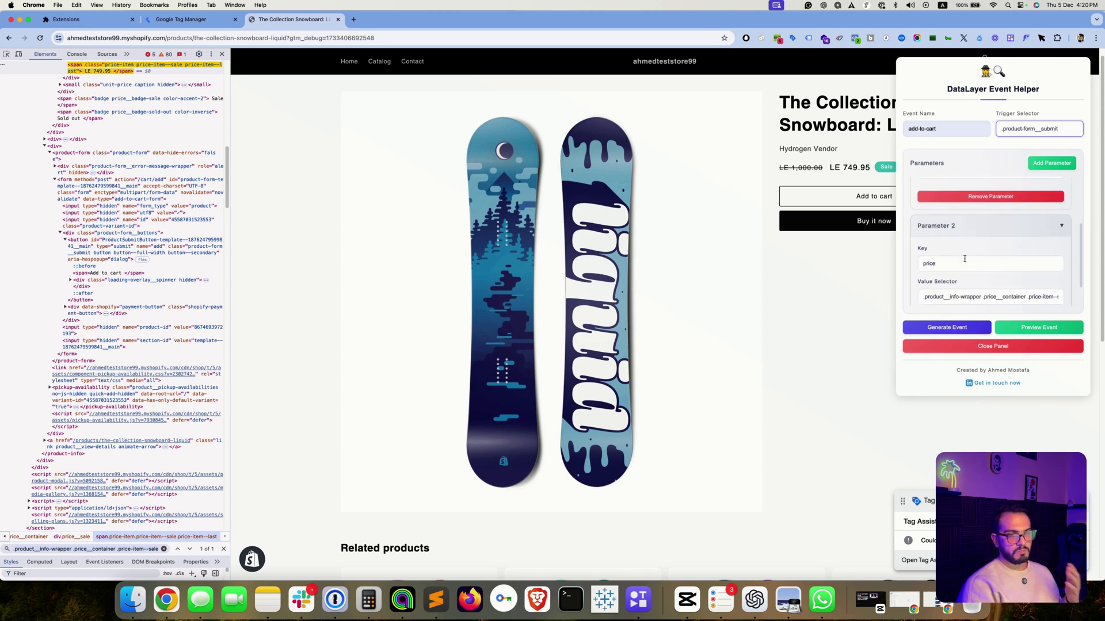
Step: Open the browser console and clear all of its messages
click(77, 54)
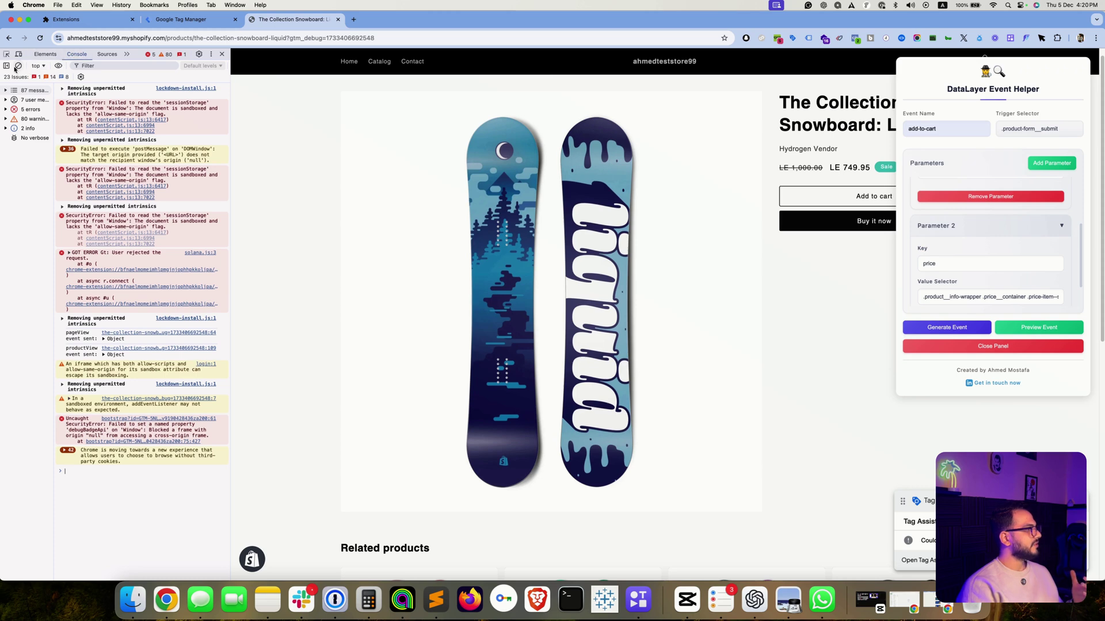
click(18, 66)
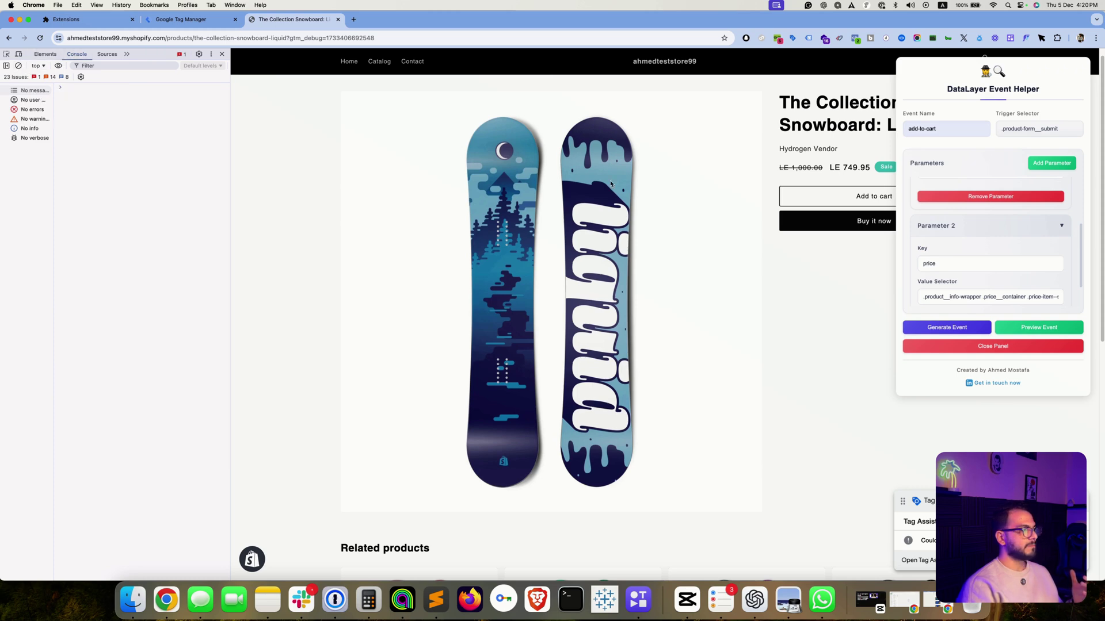
scroll(1022, 320, down, 1)
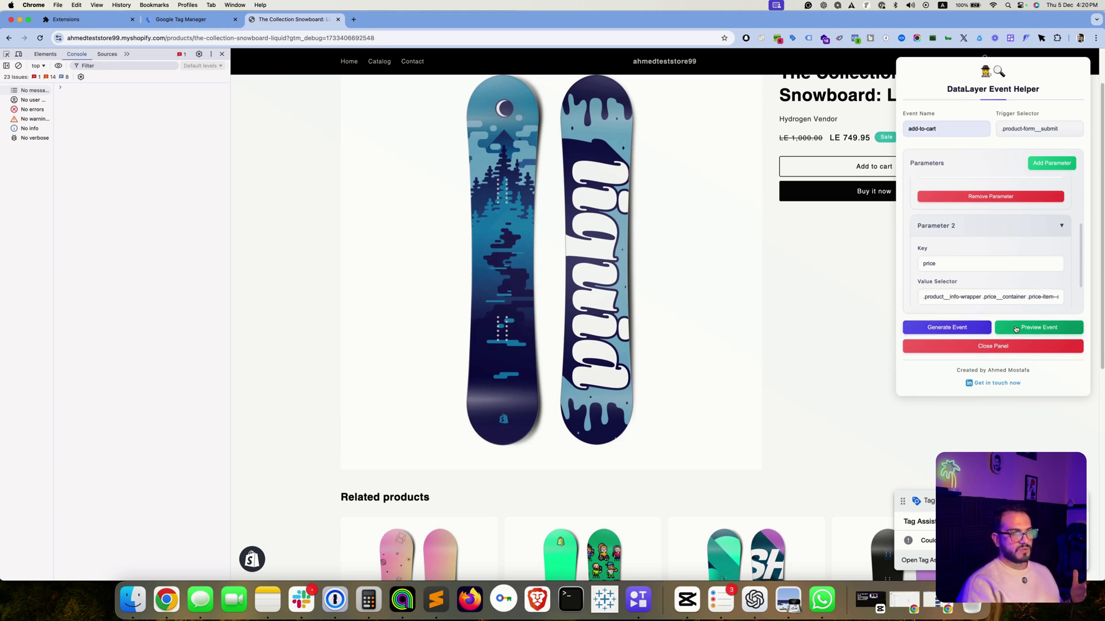
Step: Preview the add-to-cart event and generate its Custom HTML tag code
click(1015, 329)
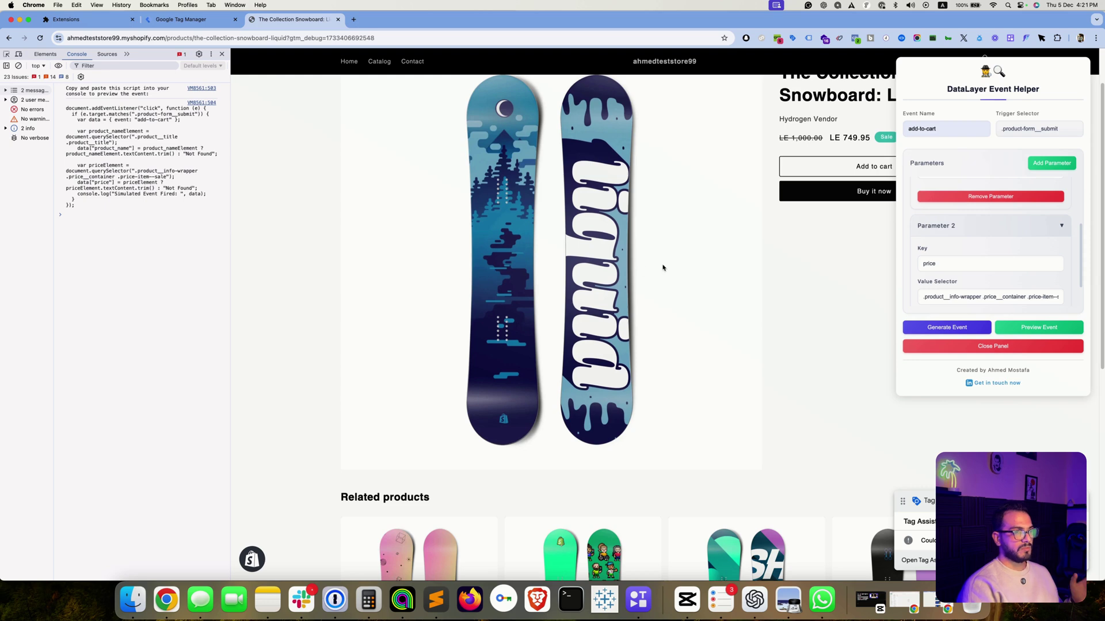
click(941, 332)
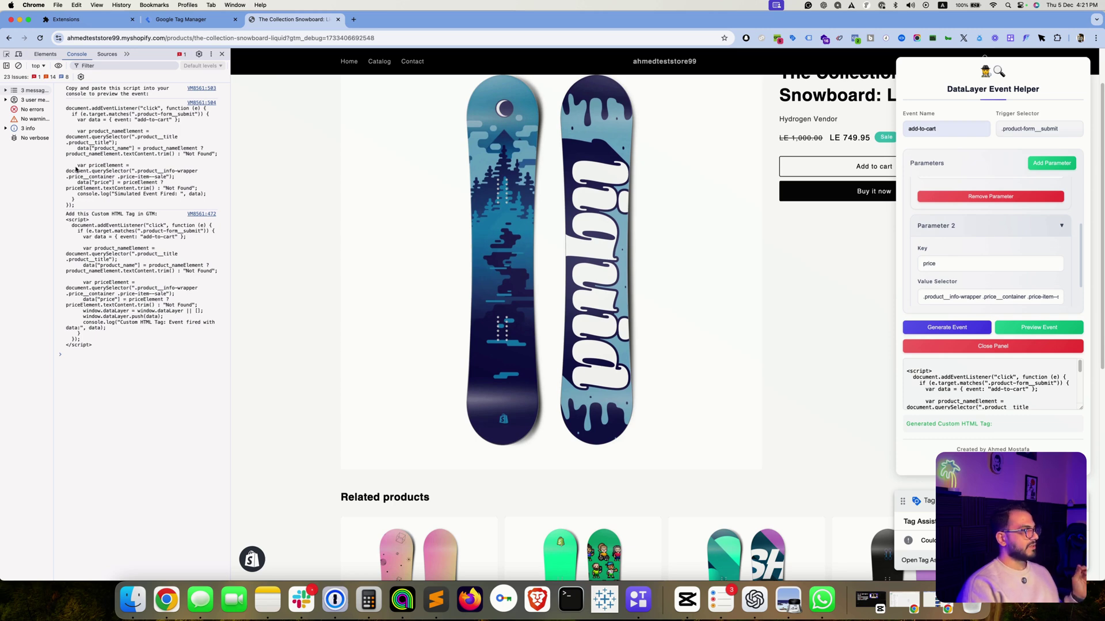
Step: Copy the add-to-cart preview script from the console output and run it in the console
drag(81, 206, 61, 109)
click(81, 205)
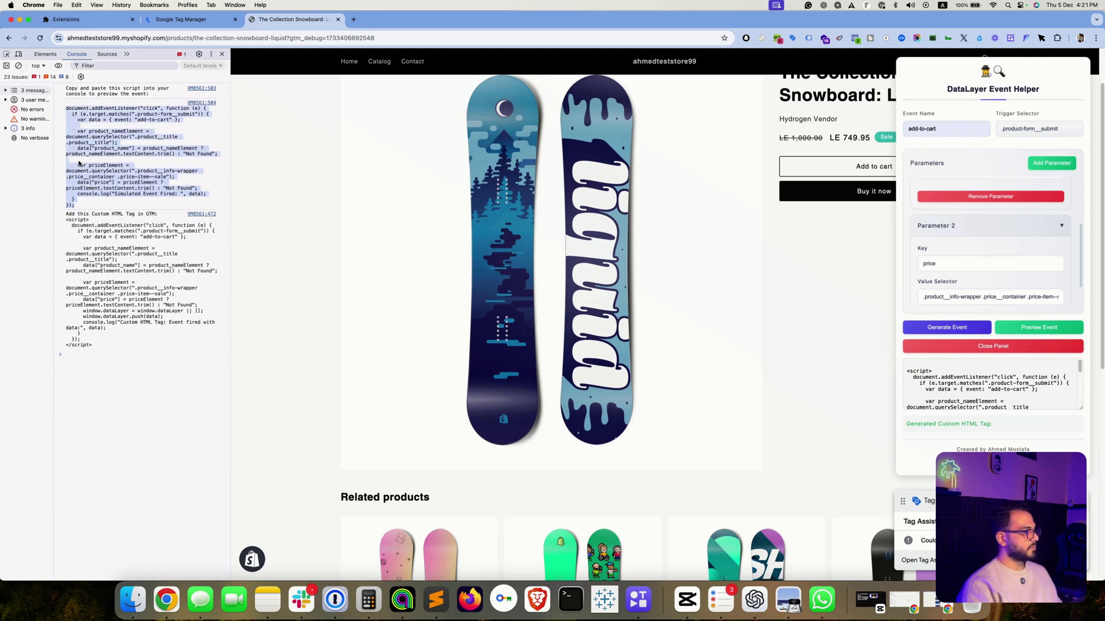
key(super+c)
click(88, 351)
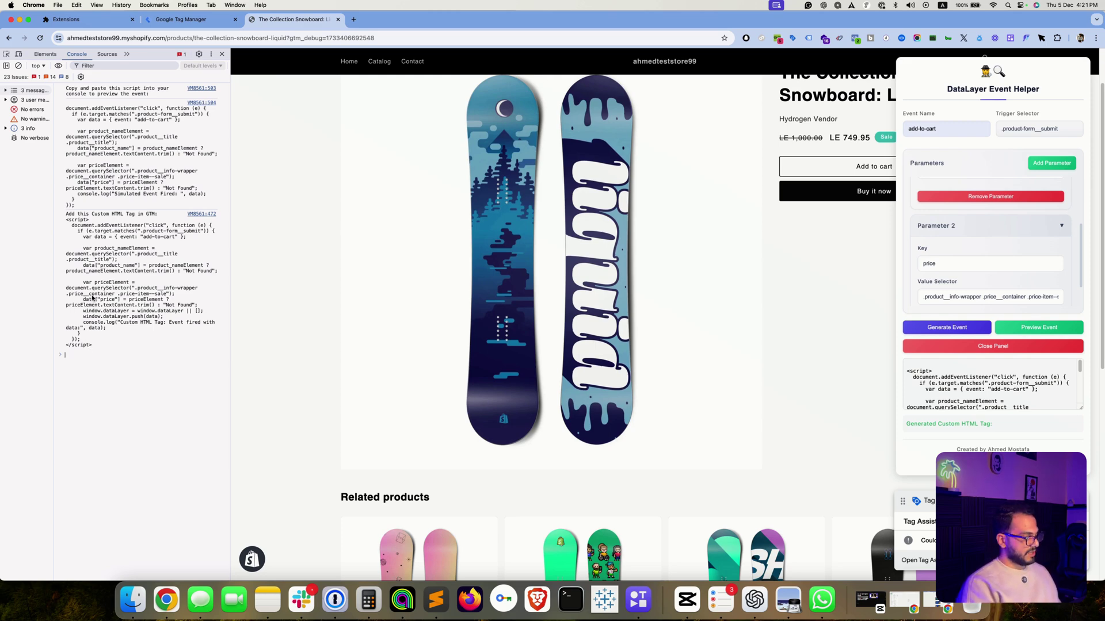
key(super+v)
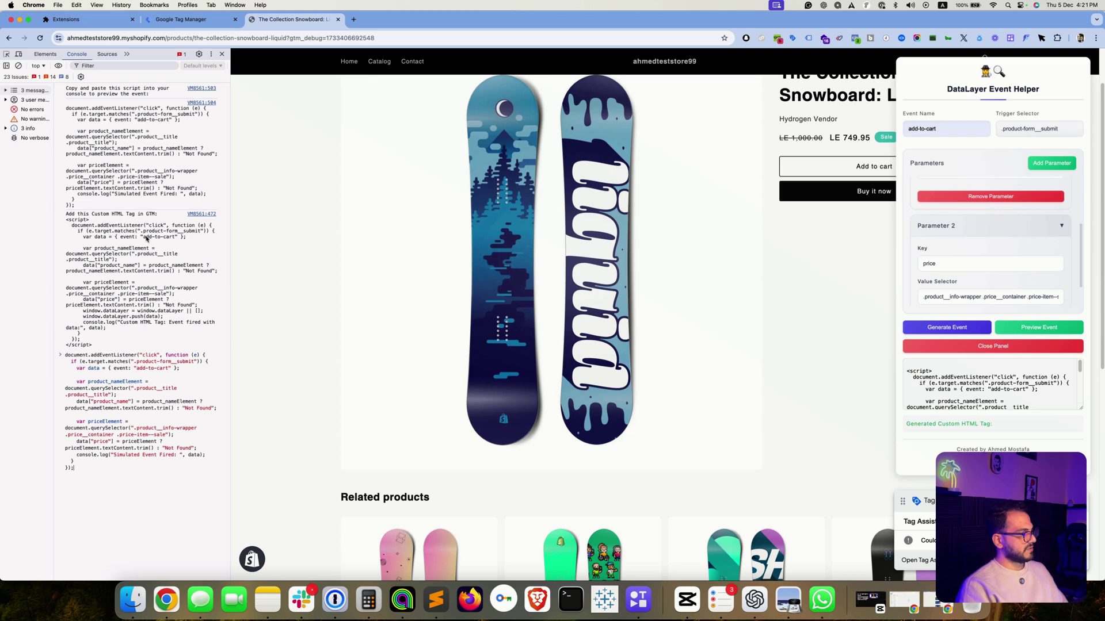
key(Return)
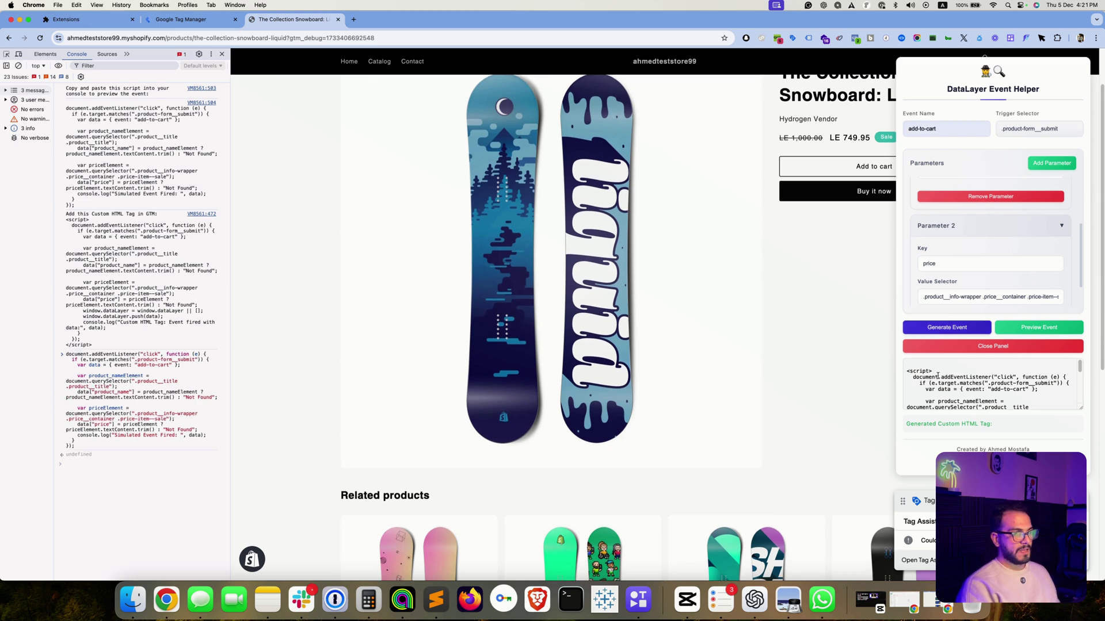
Step: Skim the generated tag code, close the helper panel and add The Collection Snowboard: Liquid to the cart
scroll(979, 401, down, 10)
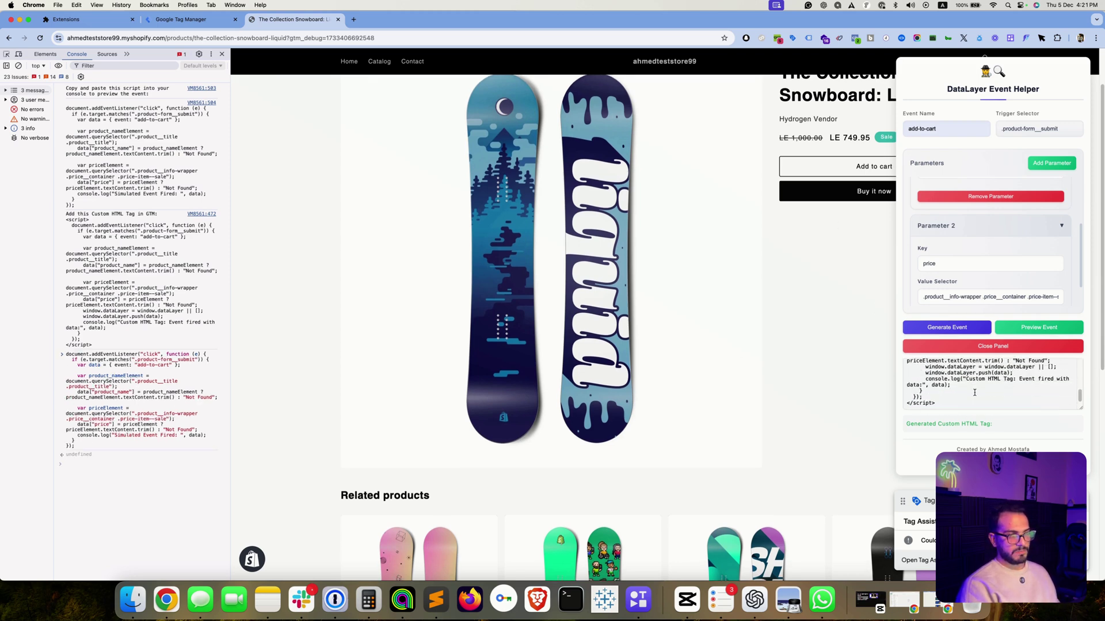
scroll(920, 397, up, 4)
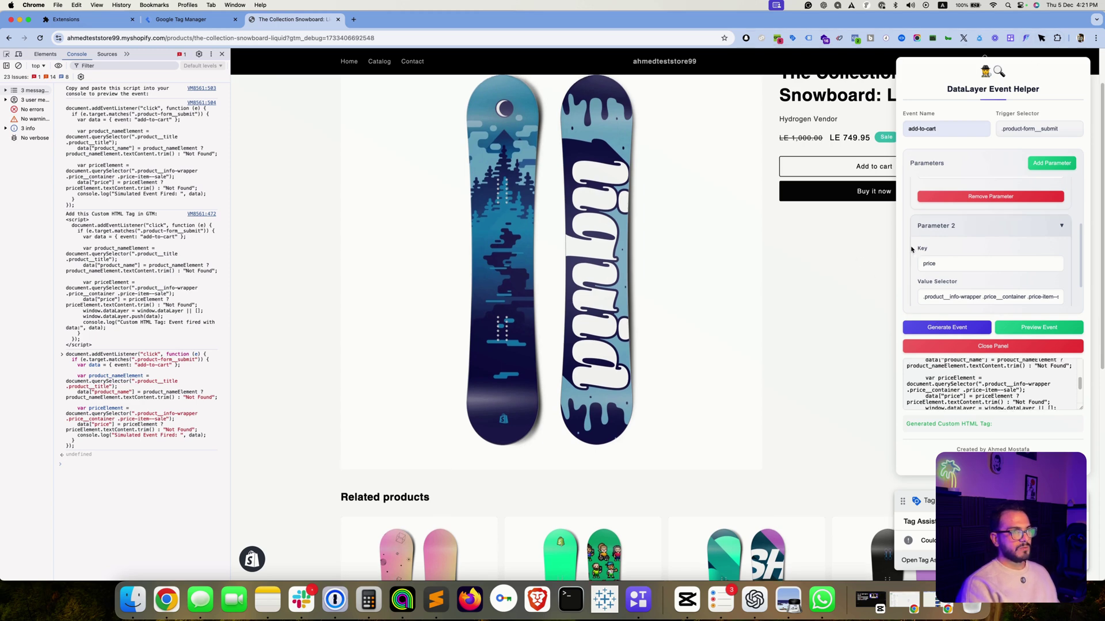
click(983, 352)
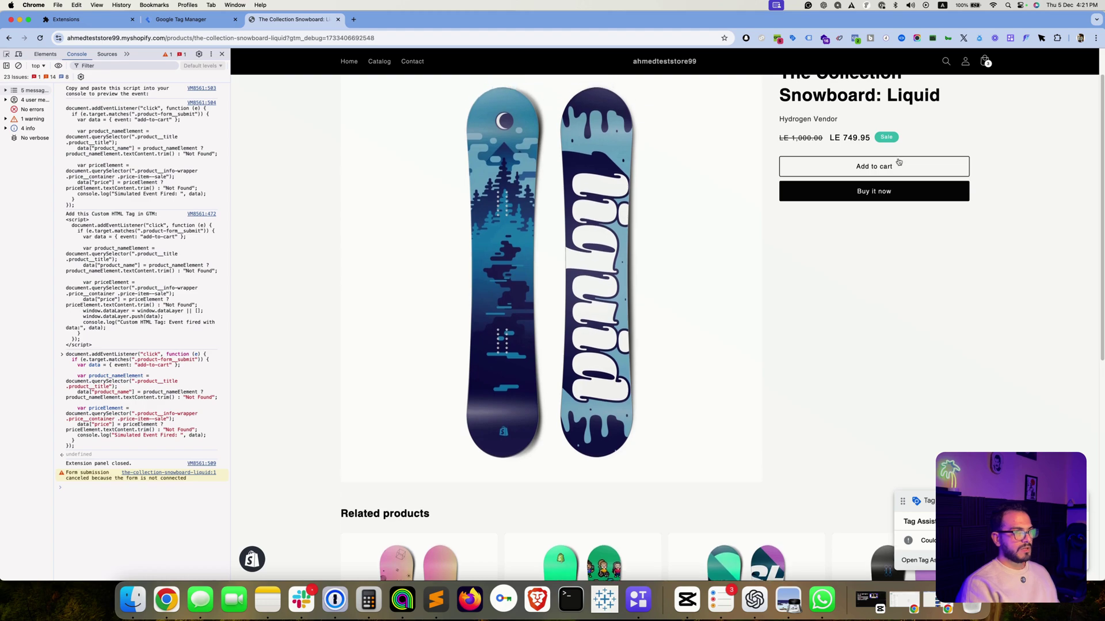
click(872, 171)
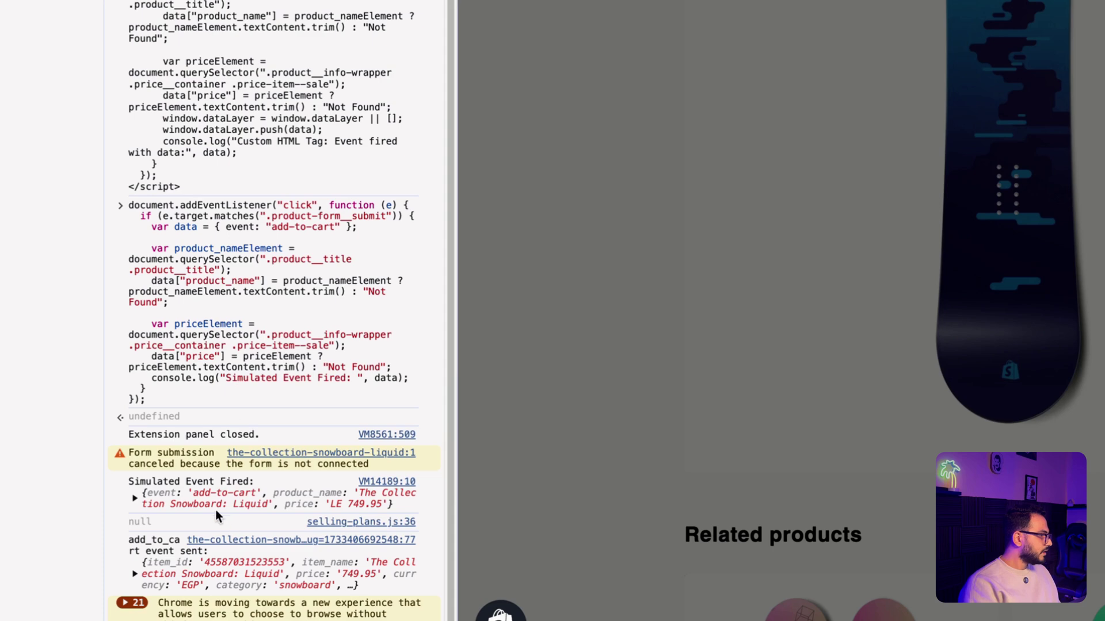
Step: Expand the simulated event's object in the console to check event, price and product_name, and dismiss the cart drawer
click(211, 501)
scroll(202, 500, down, 1)
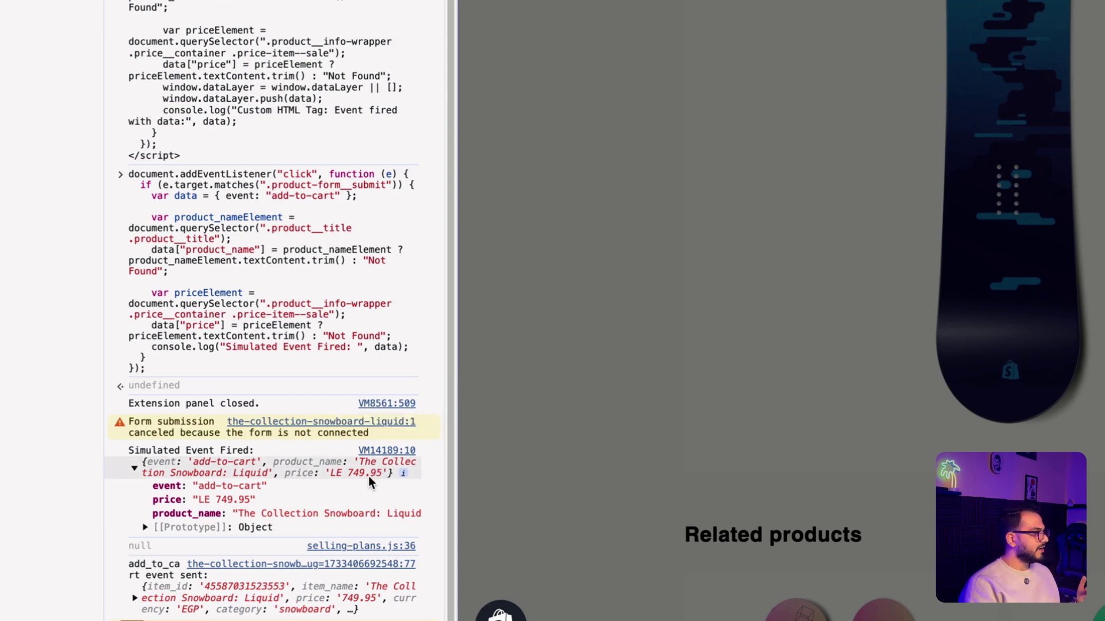
click(611, 350)
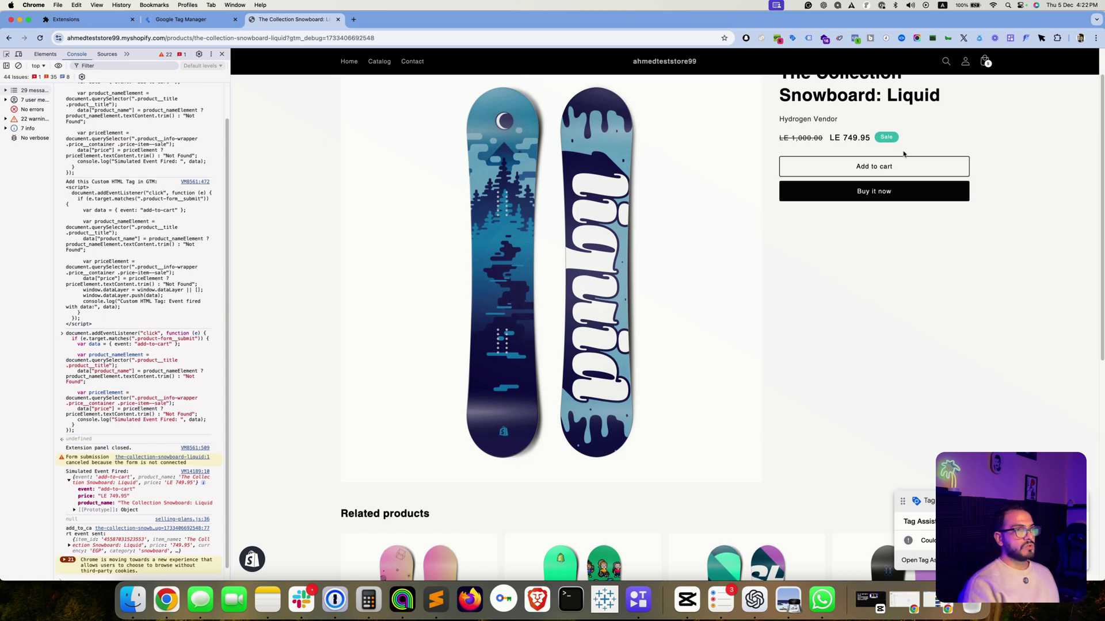
Step: Reopen the helper panel, switch to Google Tag Manager and examine the Data Layer - Add to cart tag's code
click(1041, 38)
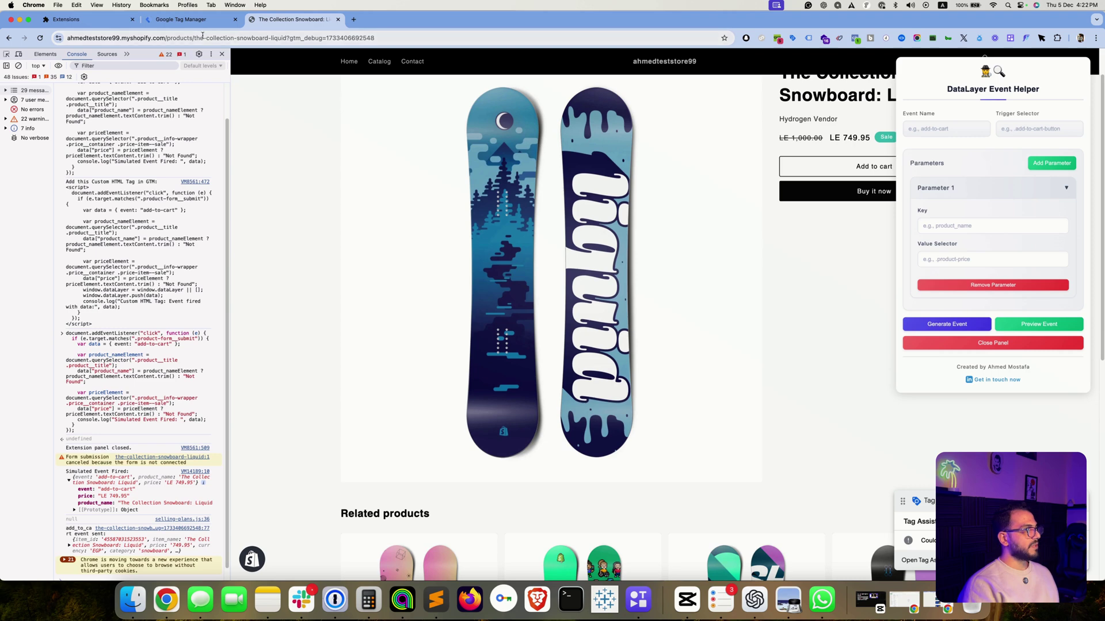
click(184, 19)
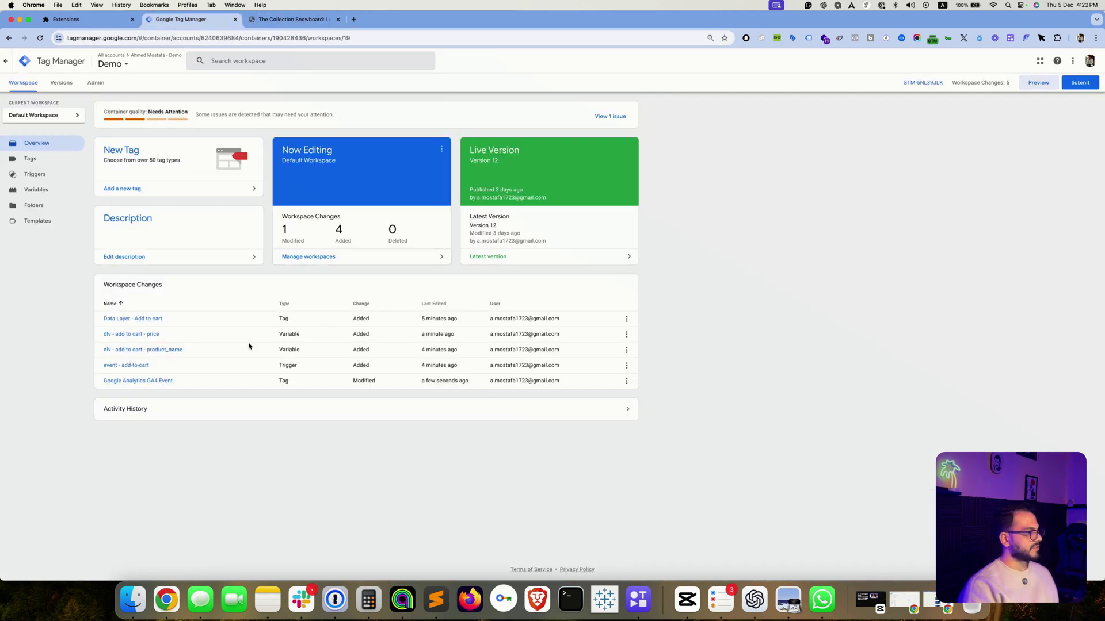
click(136, 320)
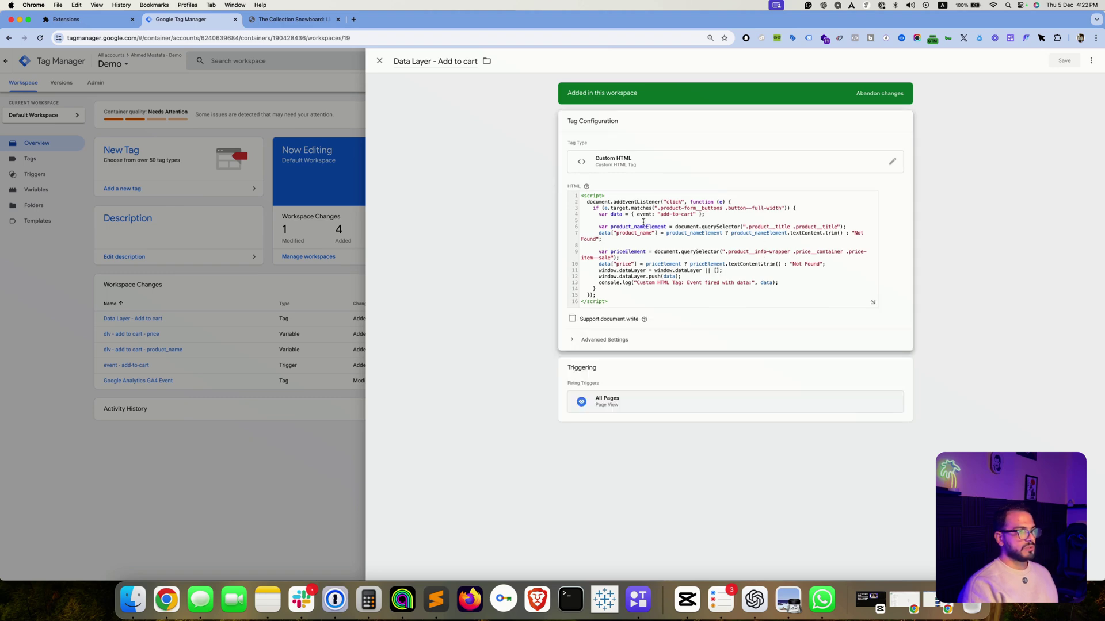
key(Escape)
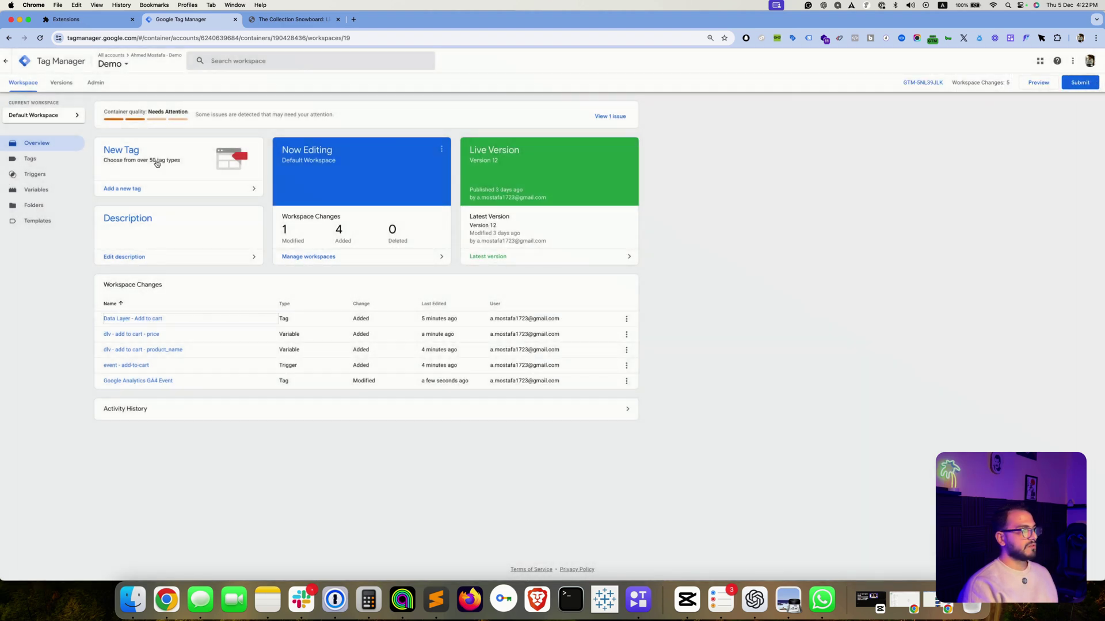
click(40, 160)
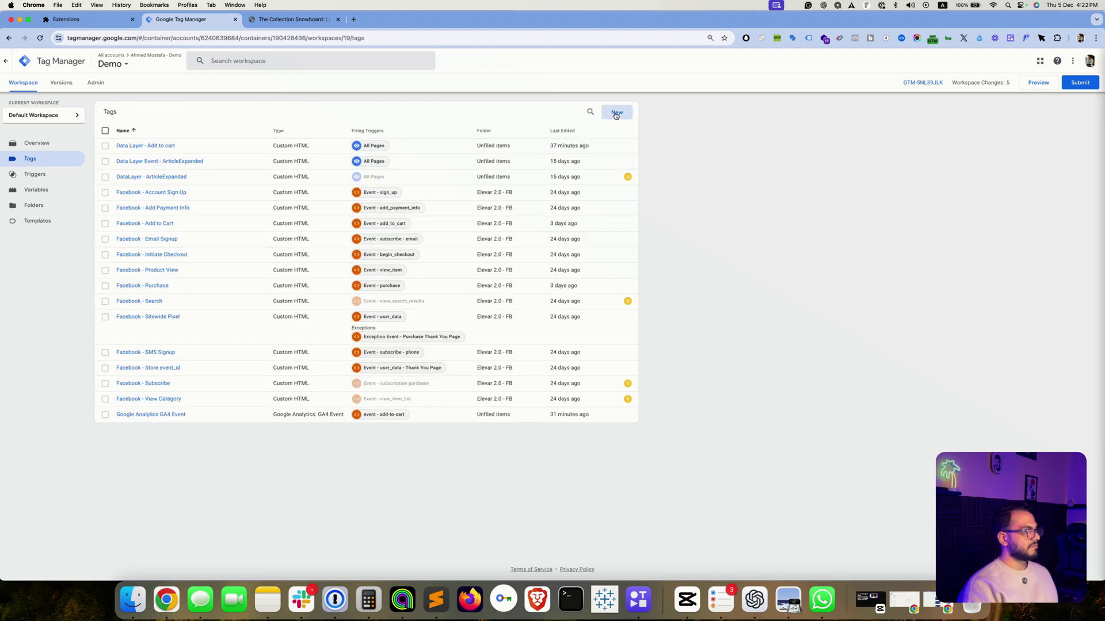
click(615, 115)
click(631, 128)
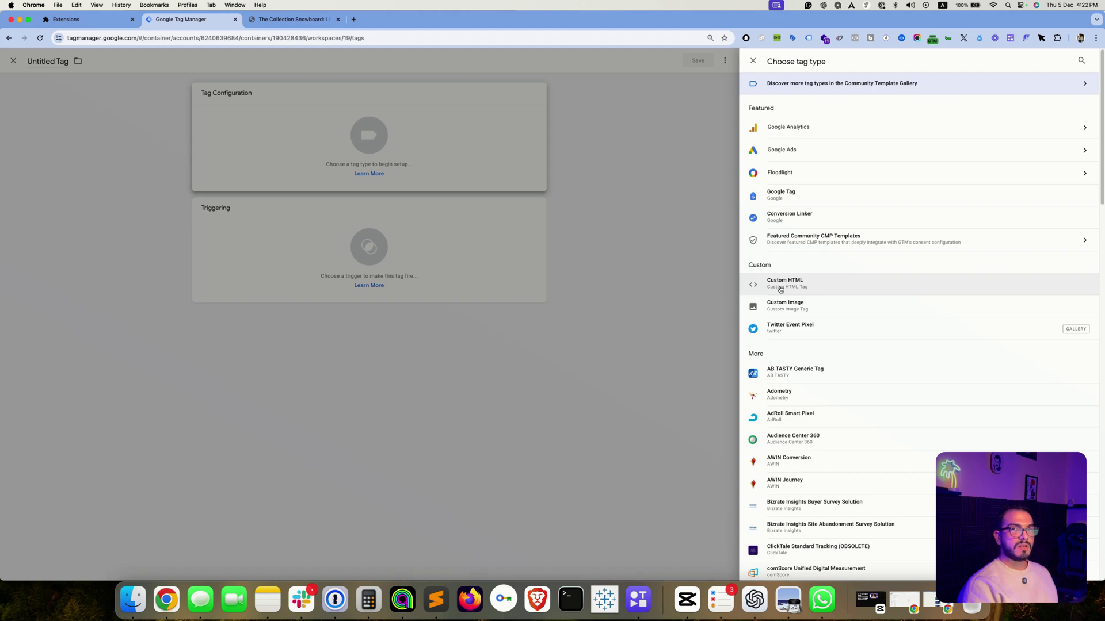
click(154, 281)
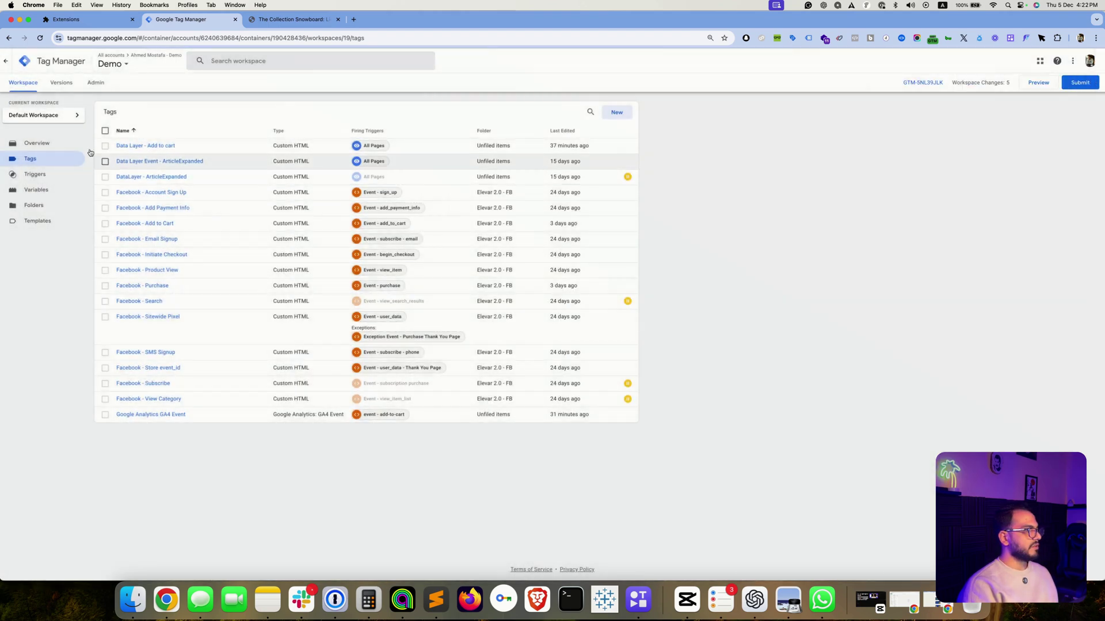
click(69, 143)
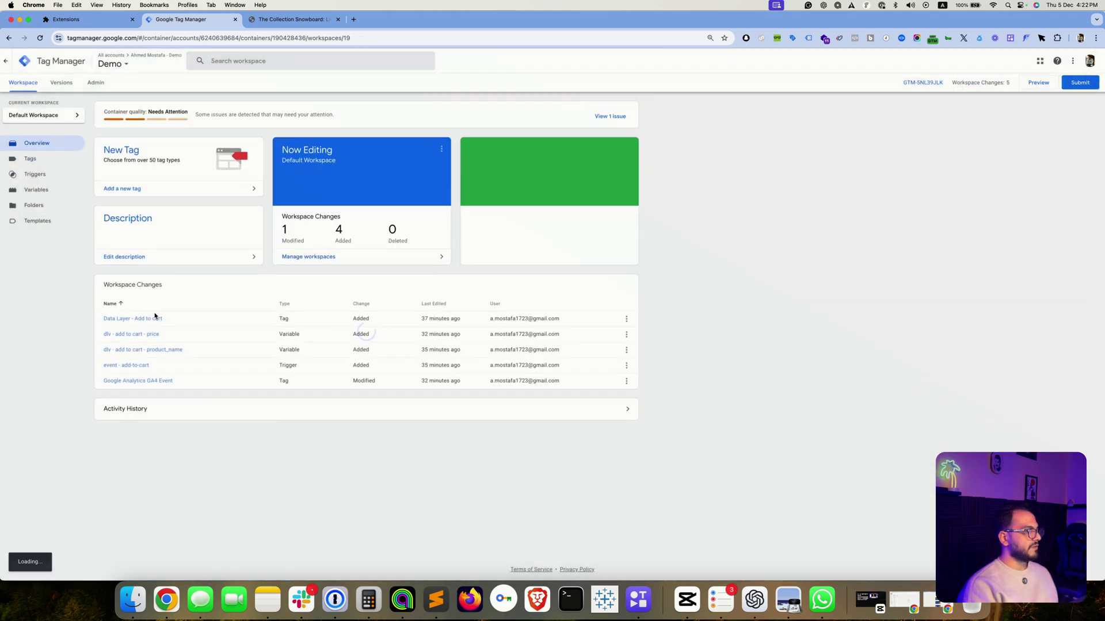
Step: Check the Custom HTML code and All Pages trigger of the Data Layer - Add to cart tag, then close it
click(140, 320)
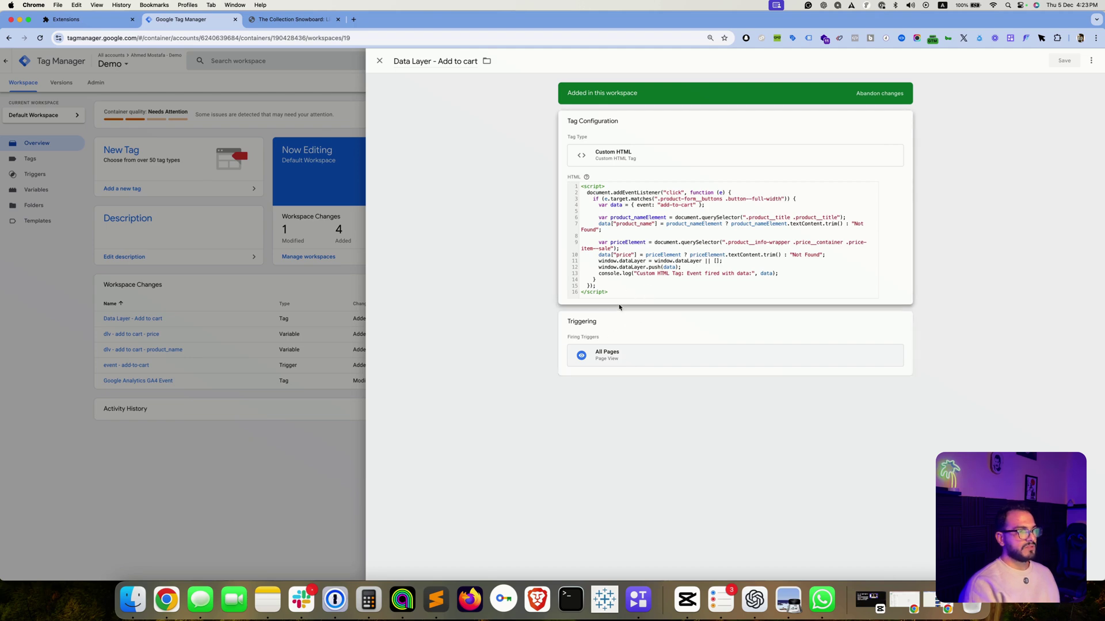
click(226, 298)
Step: Start the container's preview mode and connect Tag Assistant to the Liquid snowboard's product page
click(1038, 83)
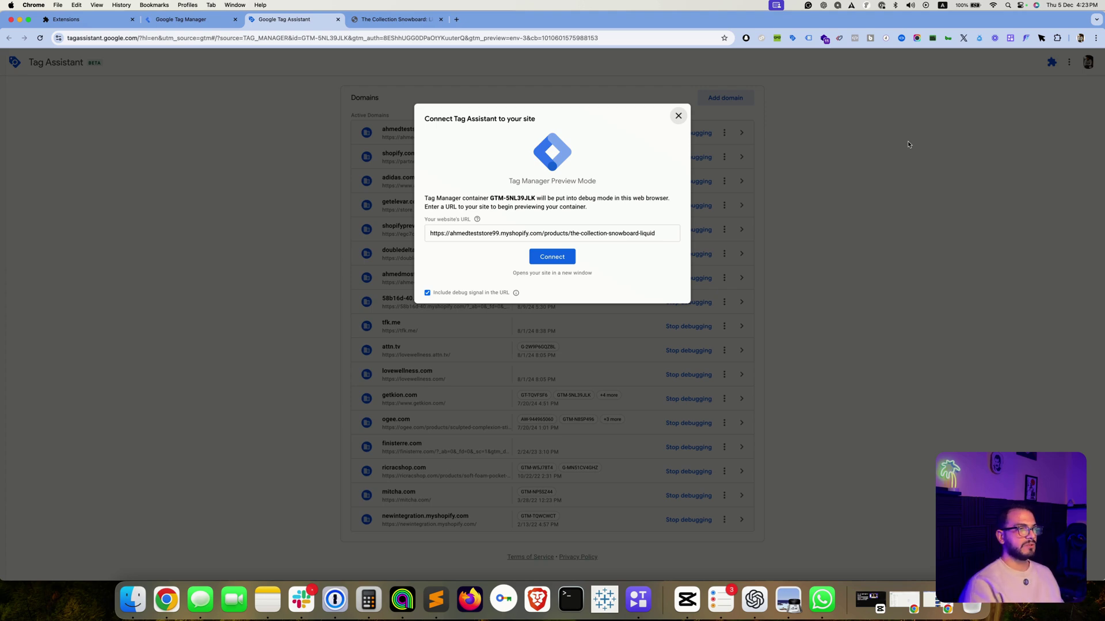
click(549, 259)
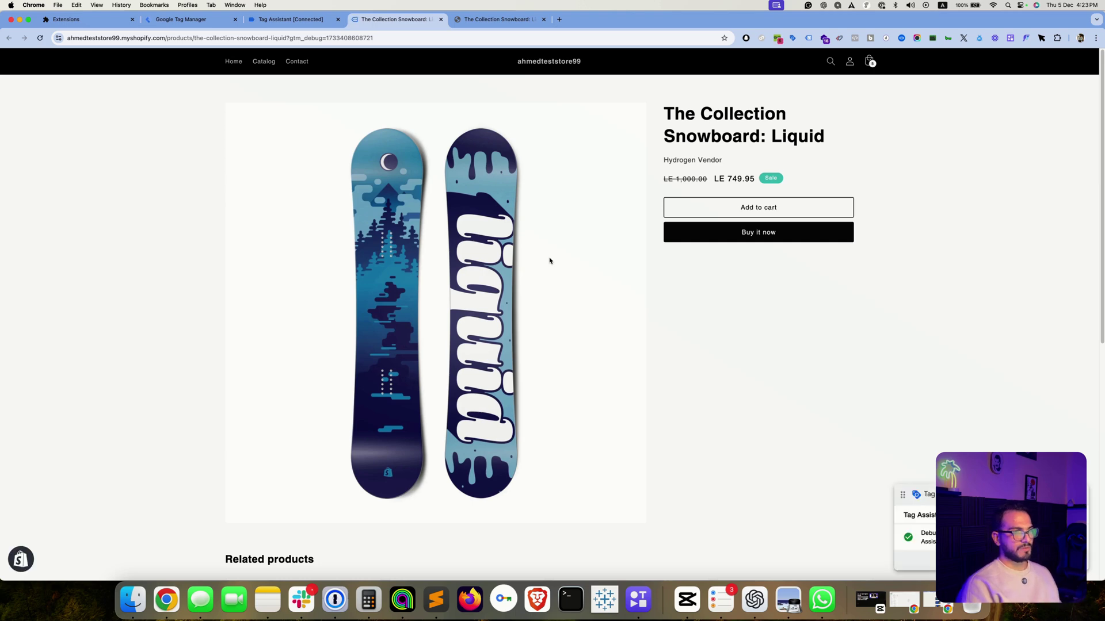
click(295, 21)
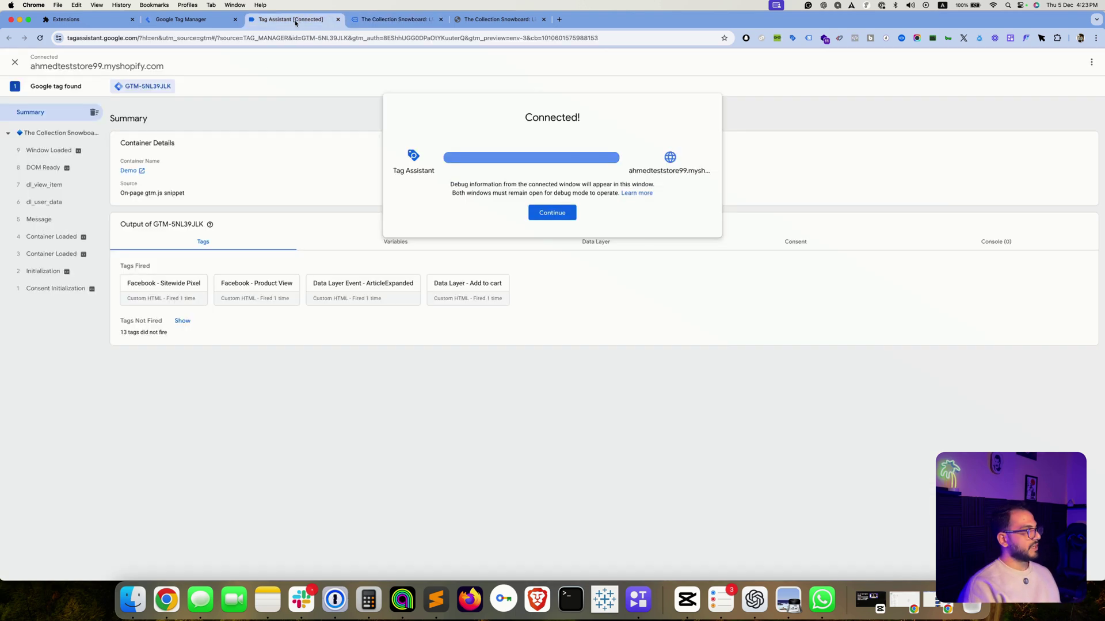
click(571, 214)
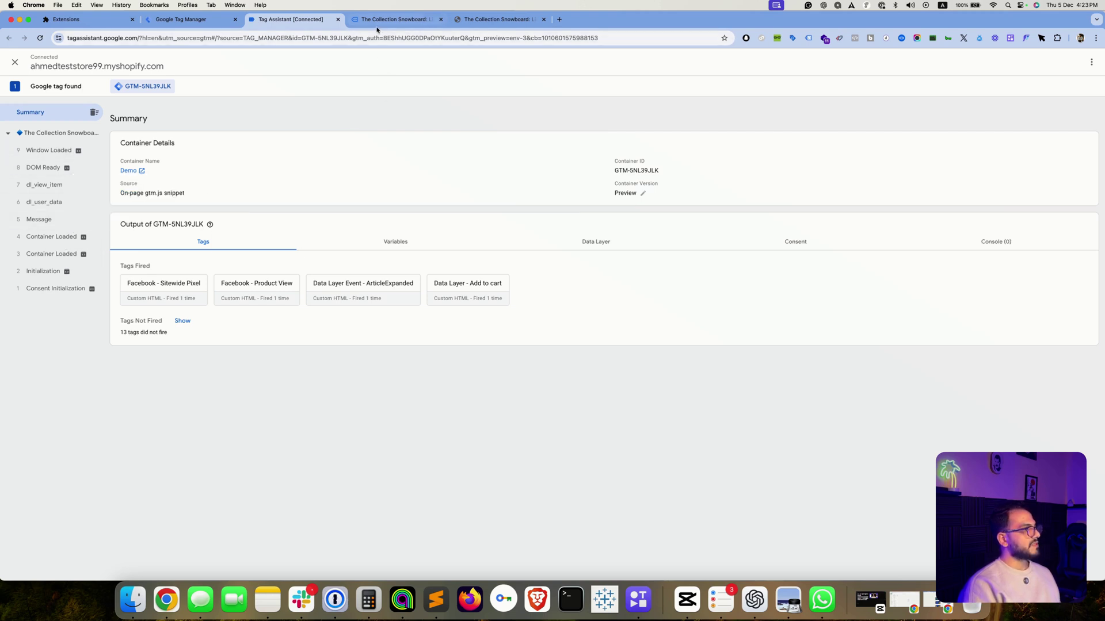
Step: Add The Collection Snowboard: Liquid to the cart on the connected store page and return to Tag Assistant
click(396, 19)
click(752, 218)
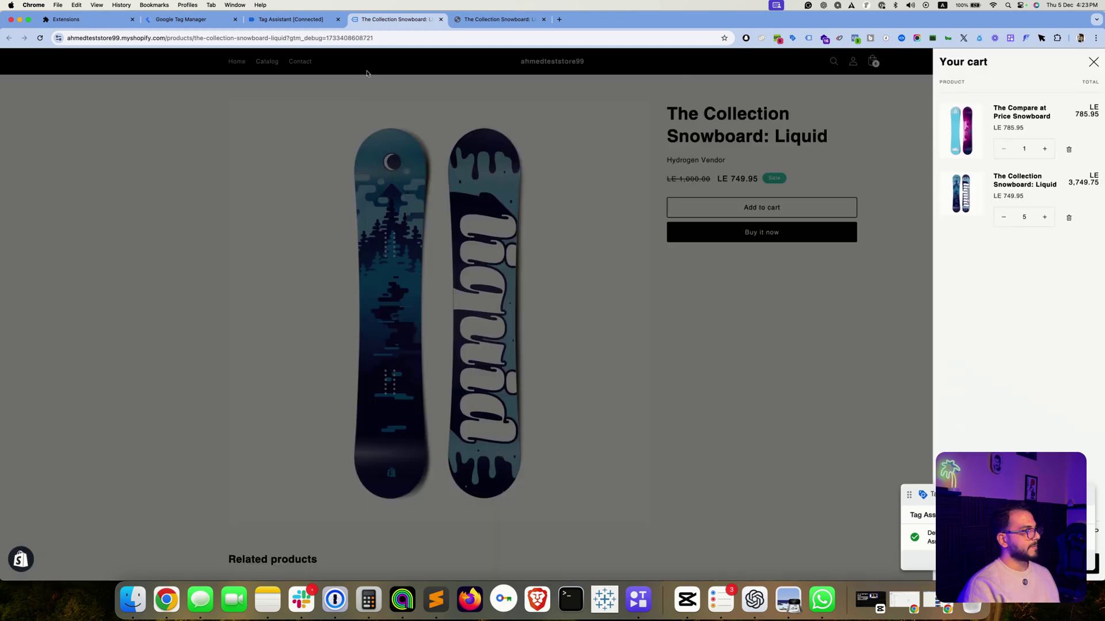
click(290, 19)
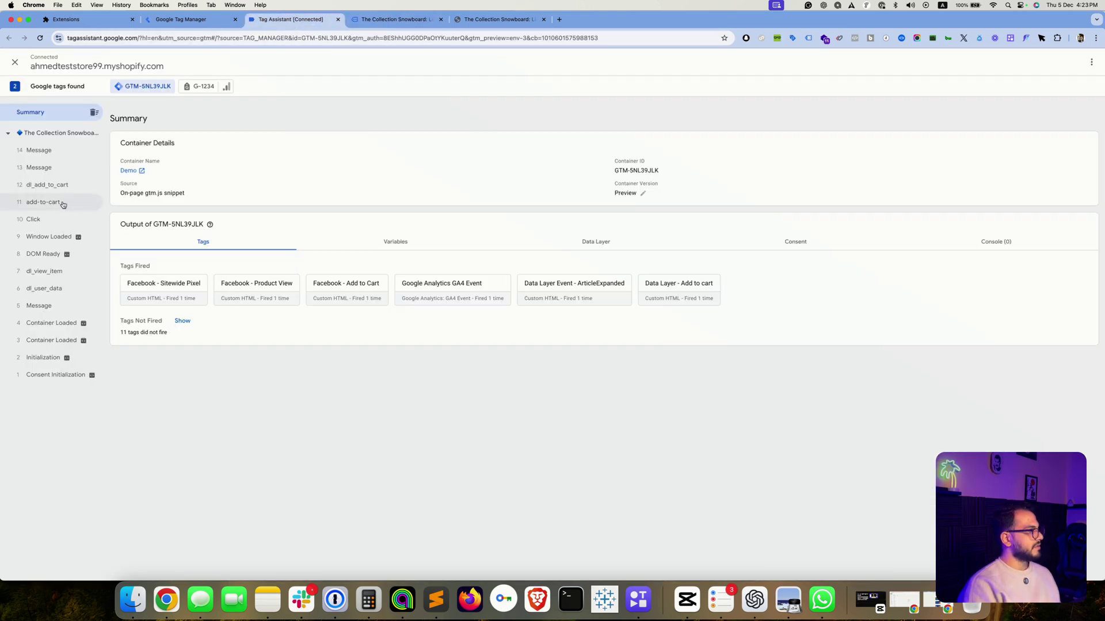
Step: Inspect the add-to-cart event's expanded dataLayer push, checking its event name, product_name and price
click(65, 203)
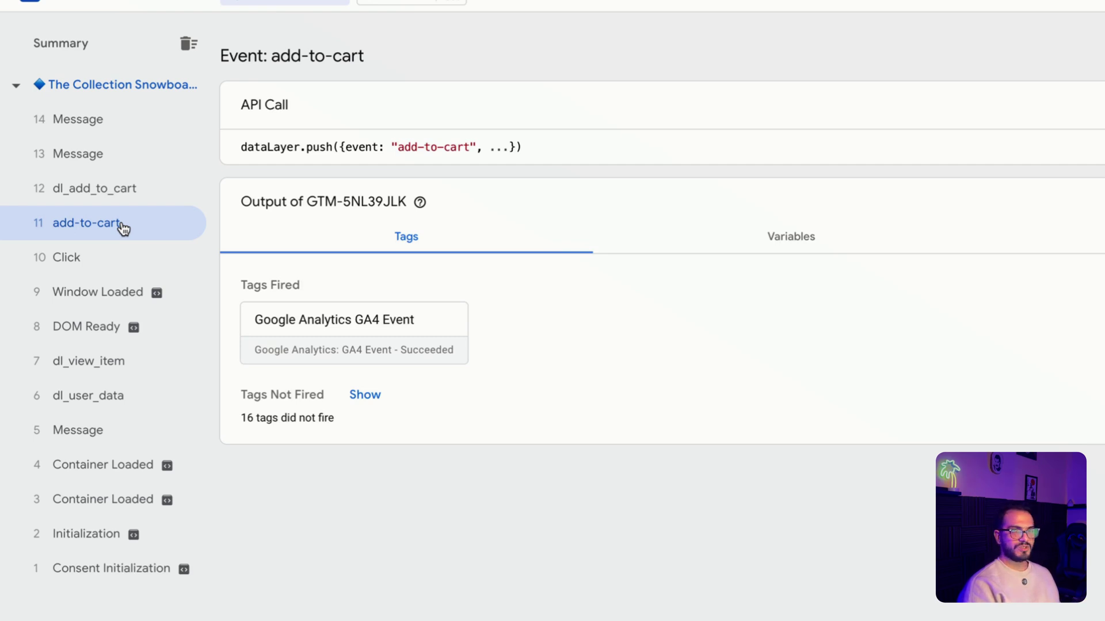
click(690, 155)
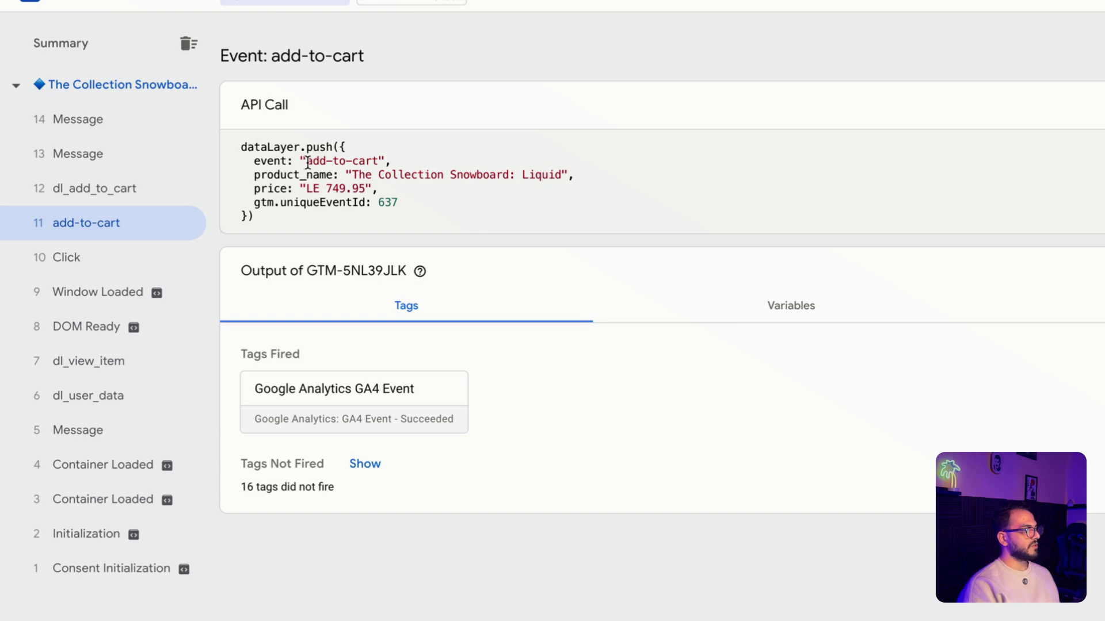
drag(305, 160, 380, 159)
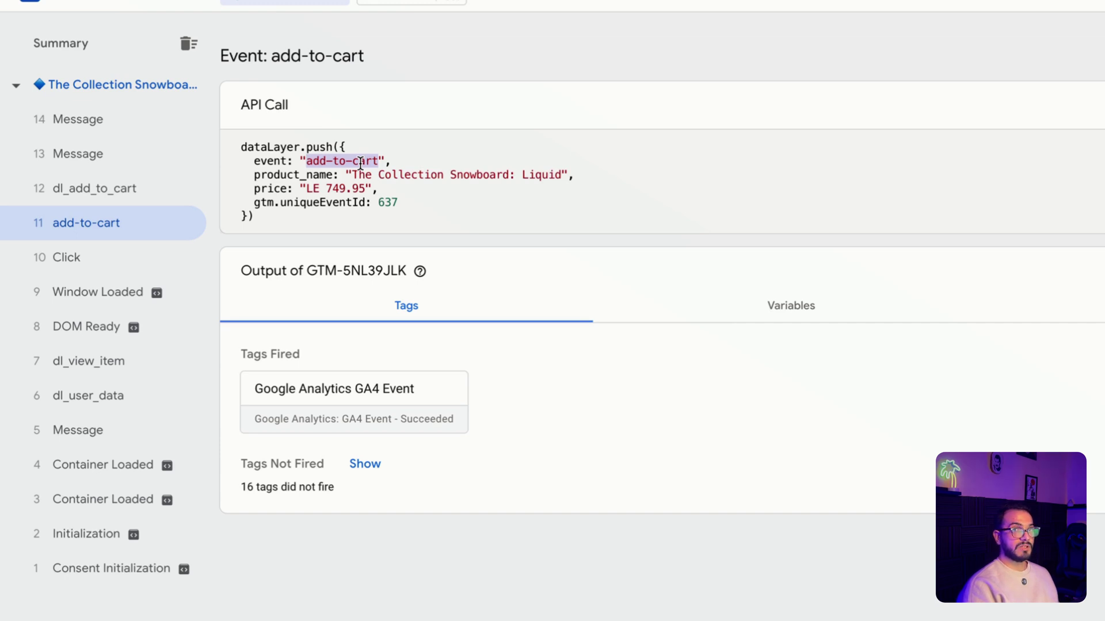
click(338, 195)
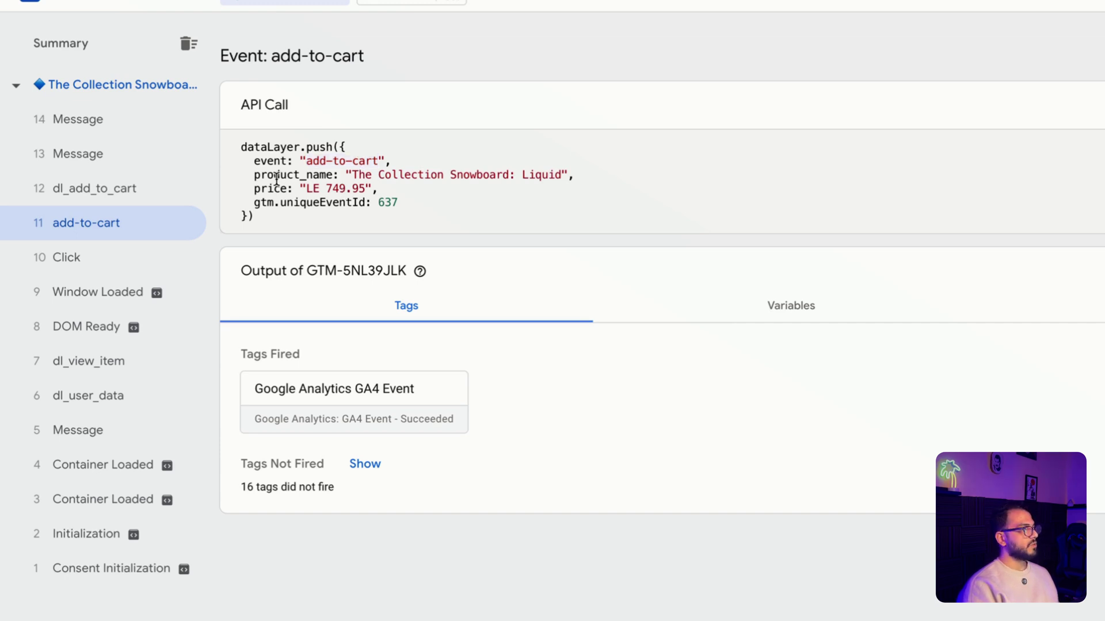
triple_click(383, 174)
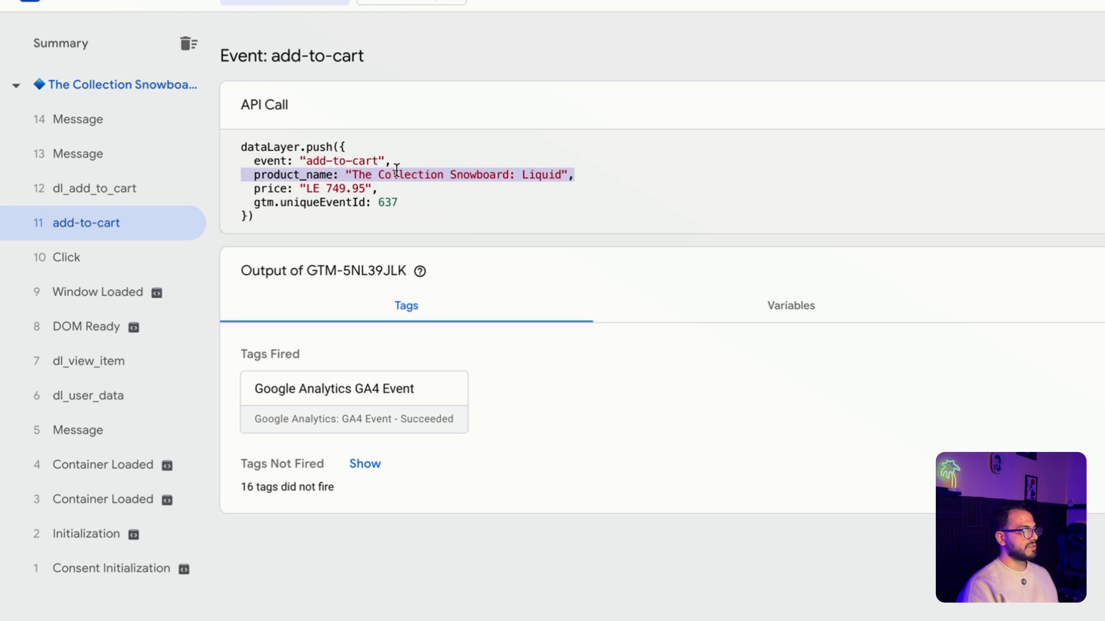
click(325, 189)
triple_click(325, 188)
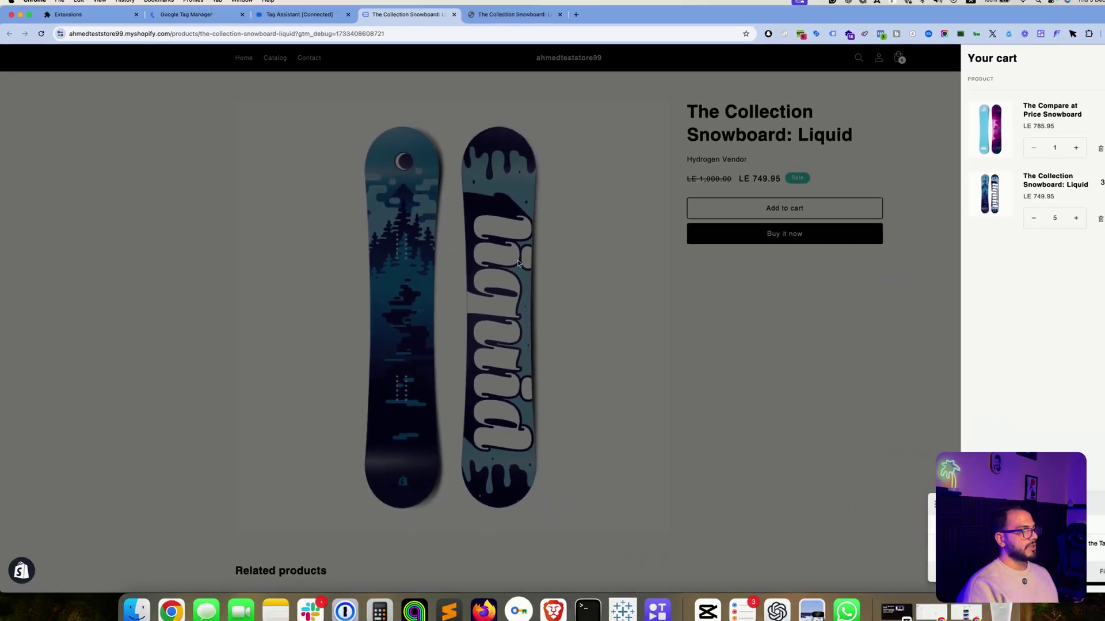
Step: Dismiss the cart drawer and open The Multi-location Snowboard from the related products
click(526, 345)
scroll(516, 363, down, 2)
scroll(516, 364, down, 3)
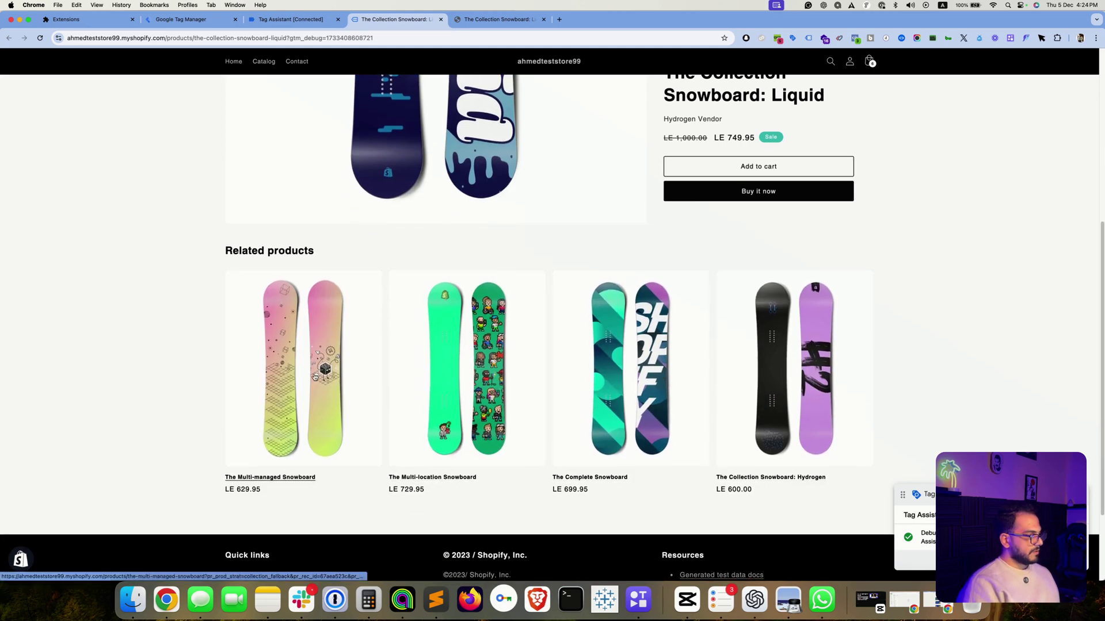
click(420, 406)
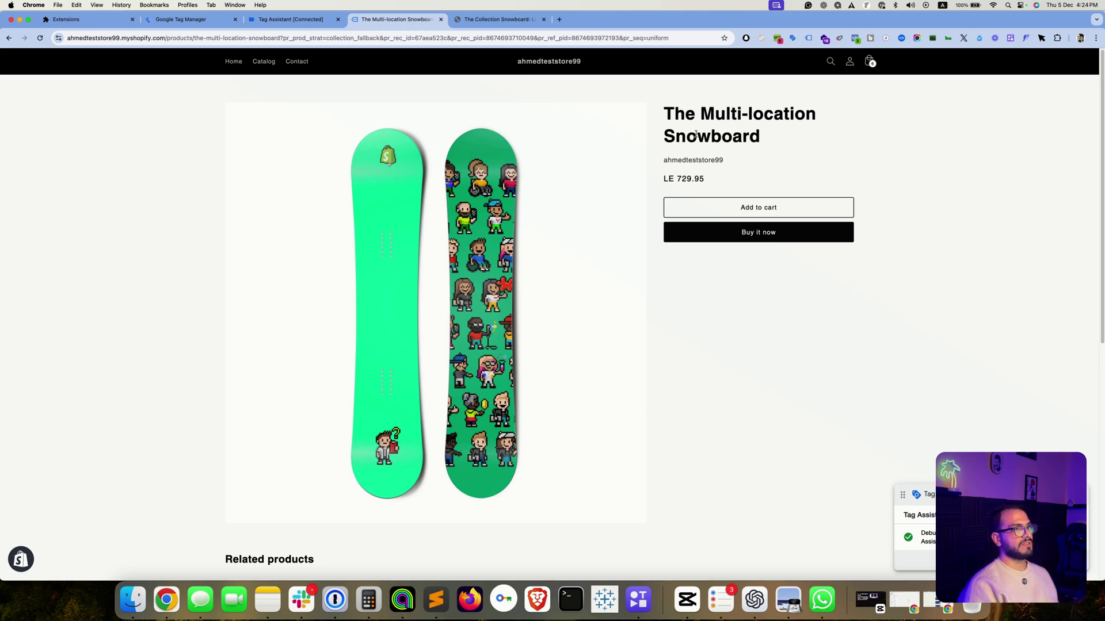
Step: Add The Multi-location Snowboard to the cart and inspect its add-to-cart event's product_name and price in Tag Assistant
click(758, 208)
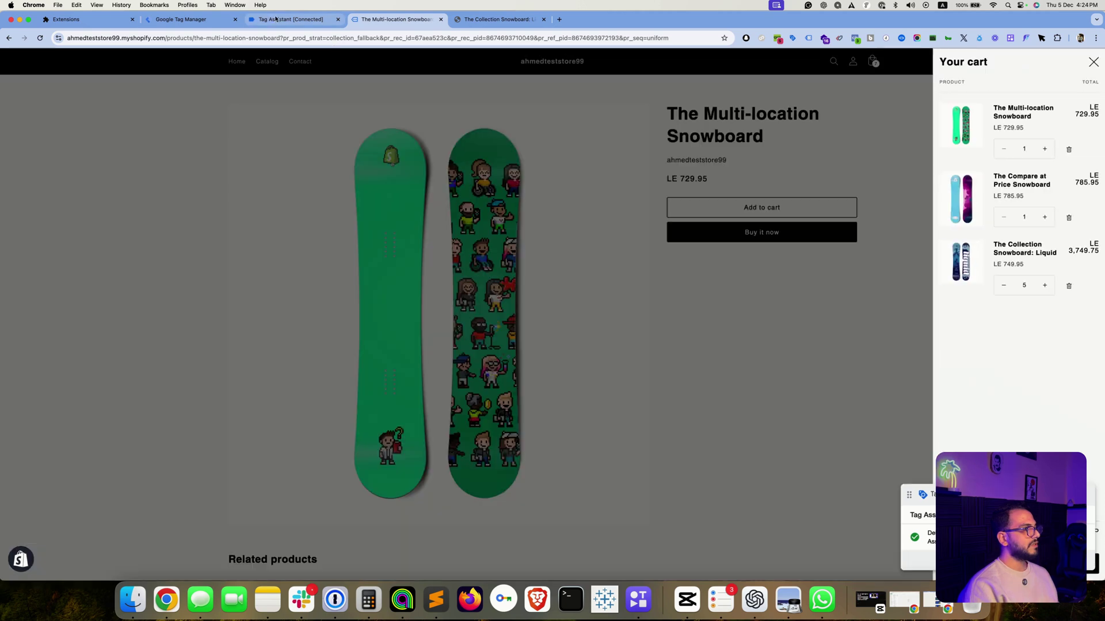
click(276, 19)
click(56, 151)
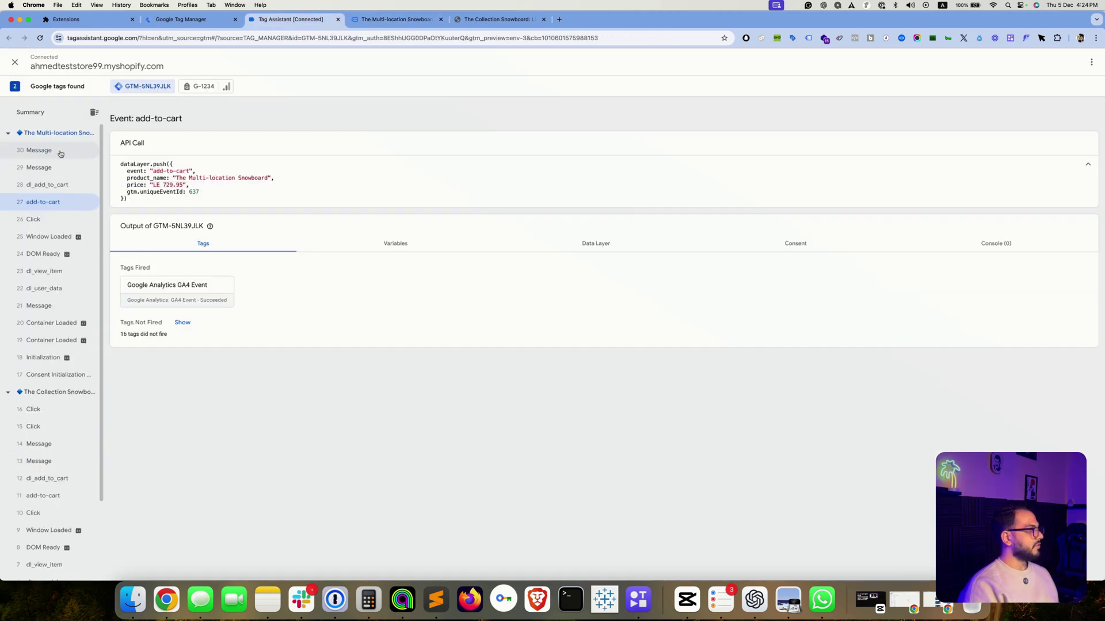
scroll(57, 204, down, 1)
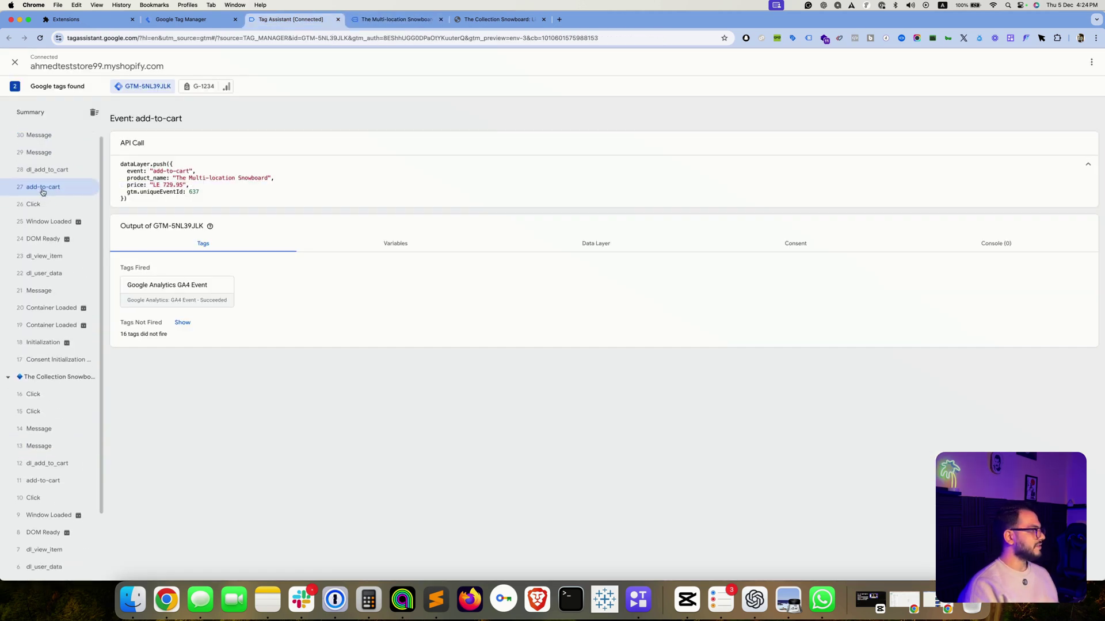
scroll(42, 192, up, 1)
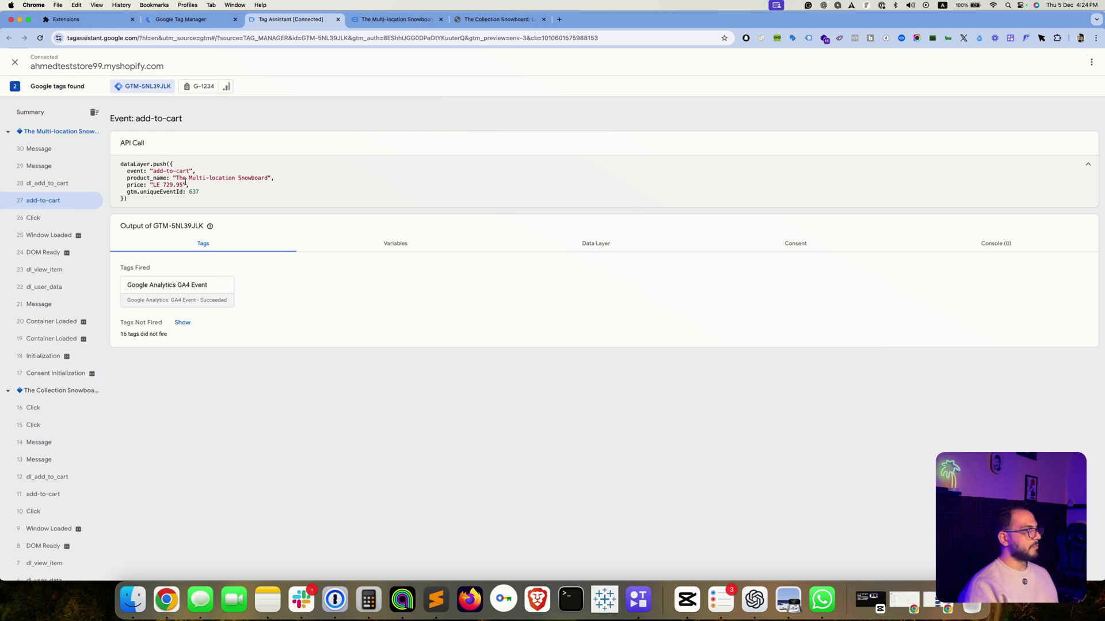
click(396, 19)
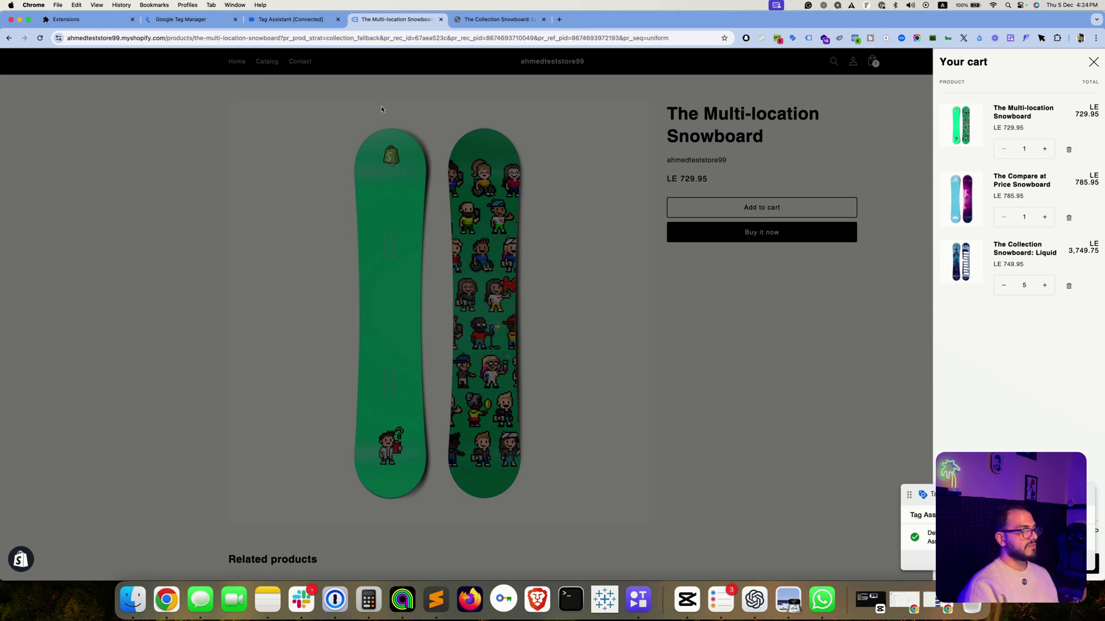
click(282, 19)
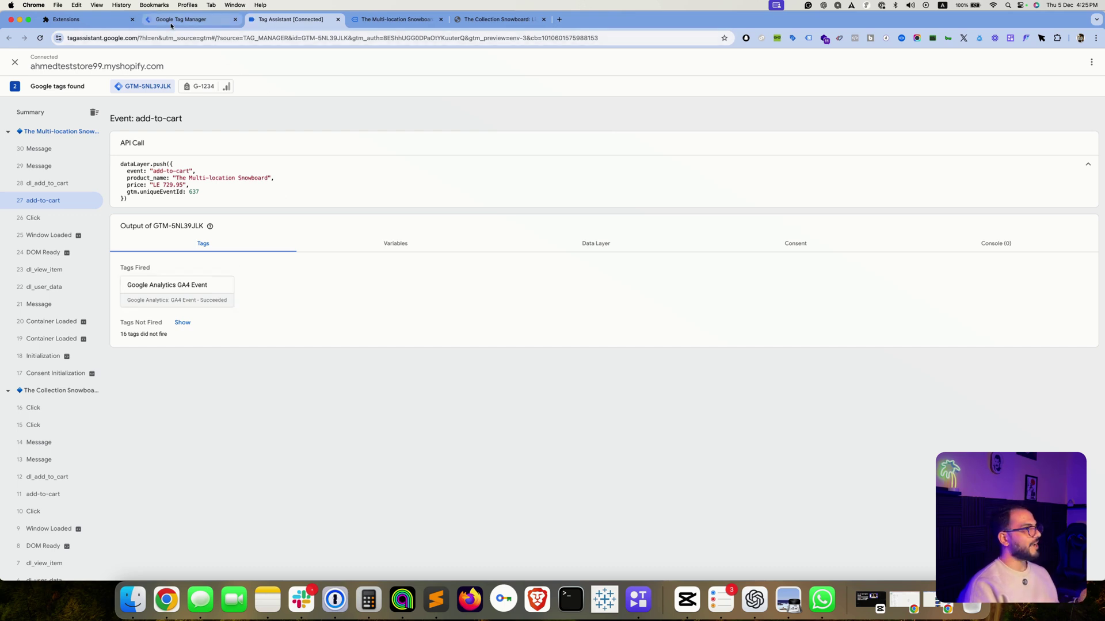
Step: Switch to Google Tag Manager and review the dlv - add to cart - price and dlv - add to cart - product_name variables
key(super+alt+Left)
click(161, 338)
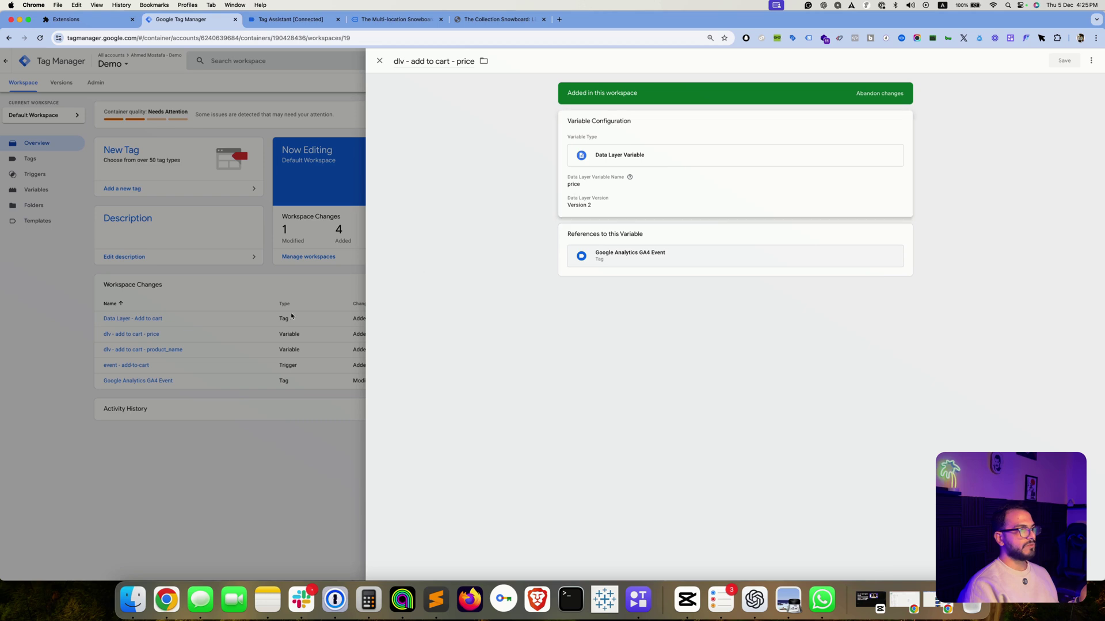
click(212, 347)
click(171, 350)
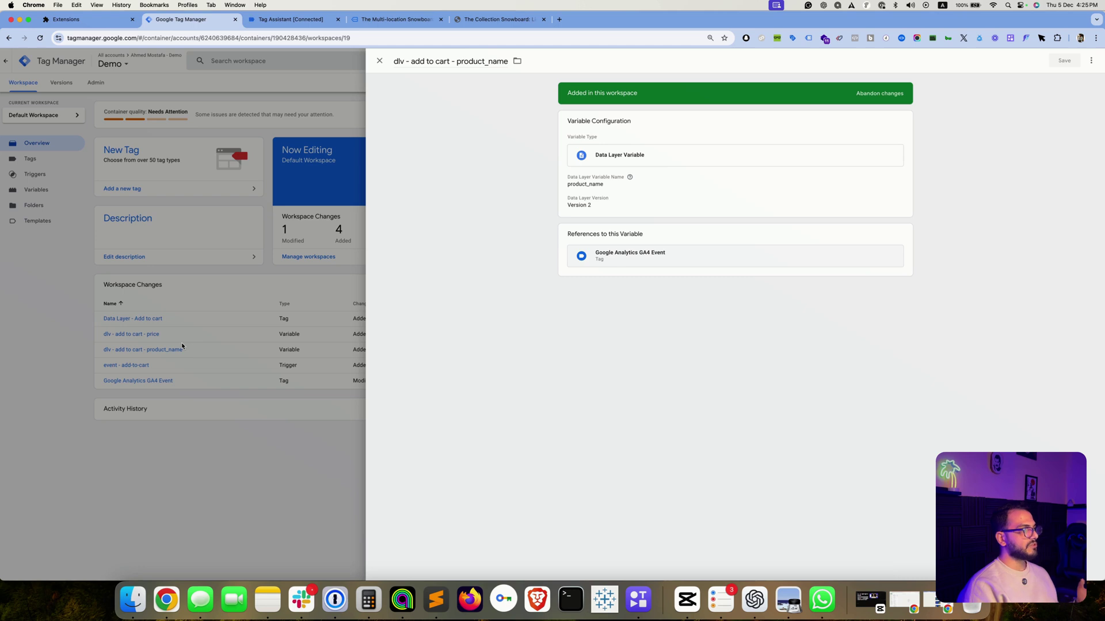
Step: On the Multi-location Snowboard page, inspect the add-to-cart push with datalayer checker in JSON and flat formats
click(385, 19)
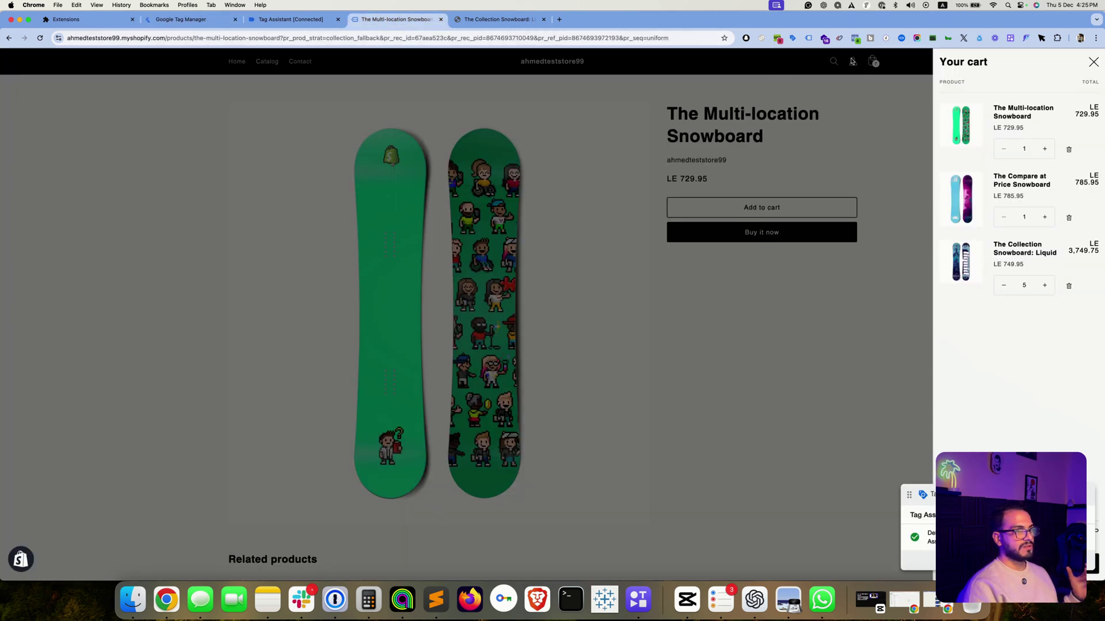
click(902, 38)
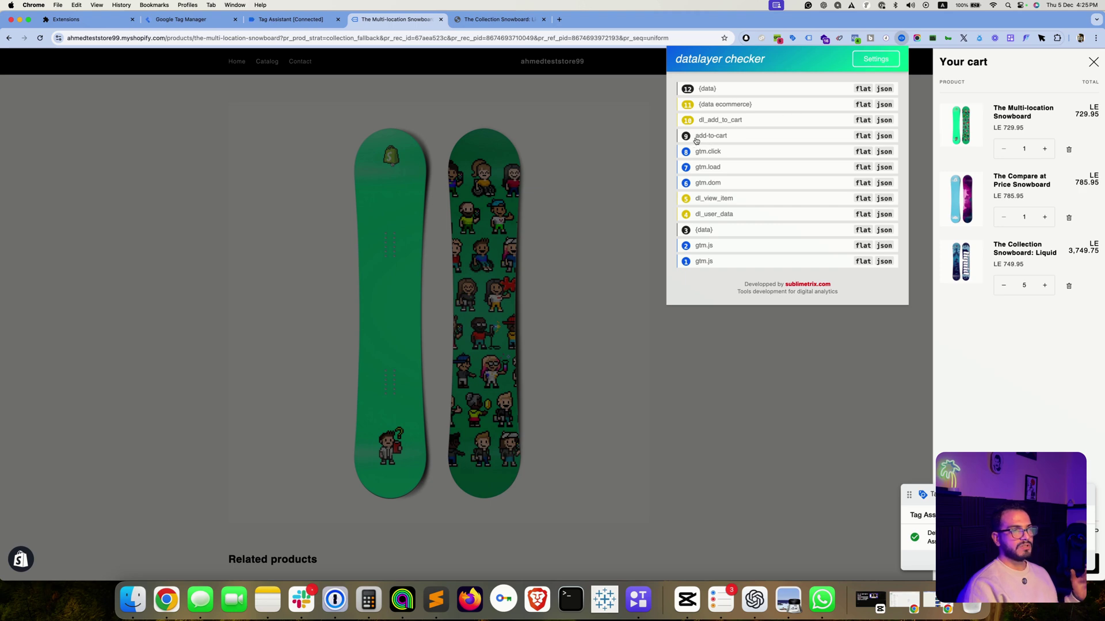
click(713, 136)
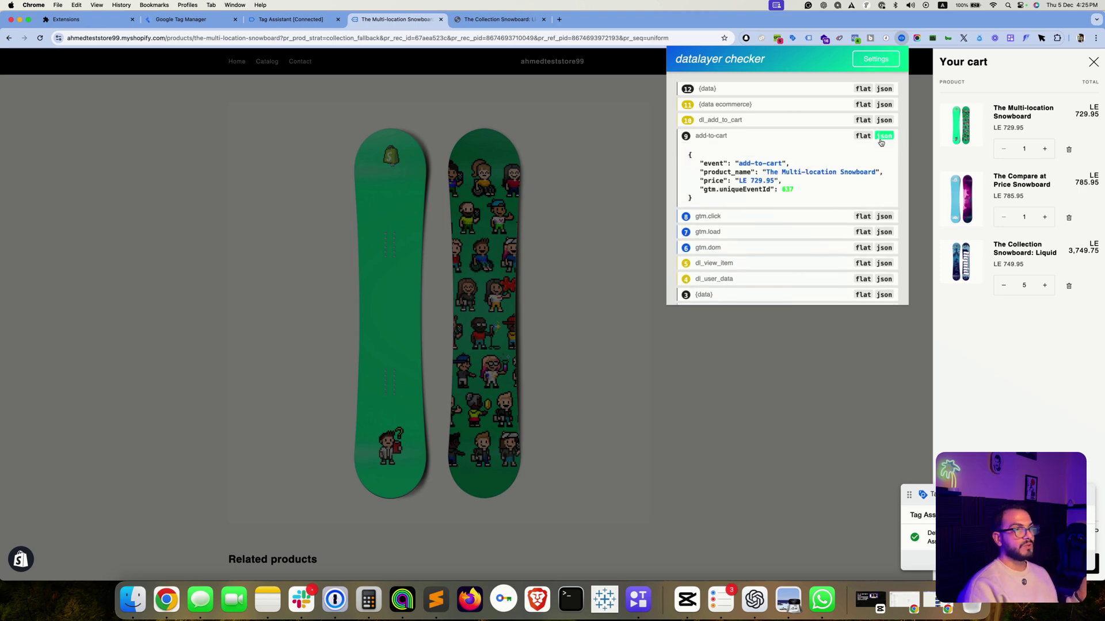
click(865, 137)
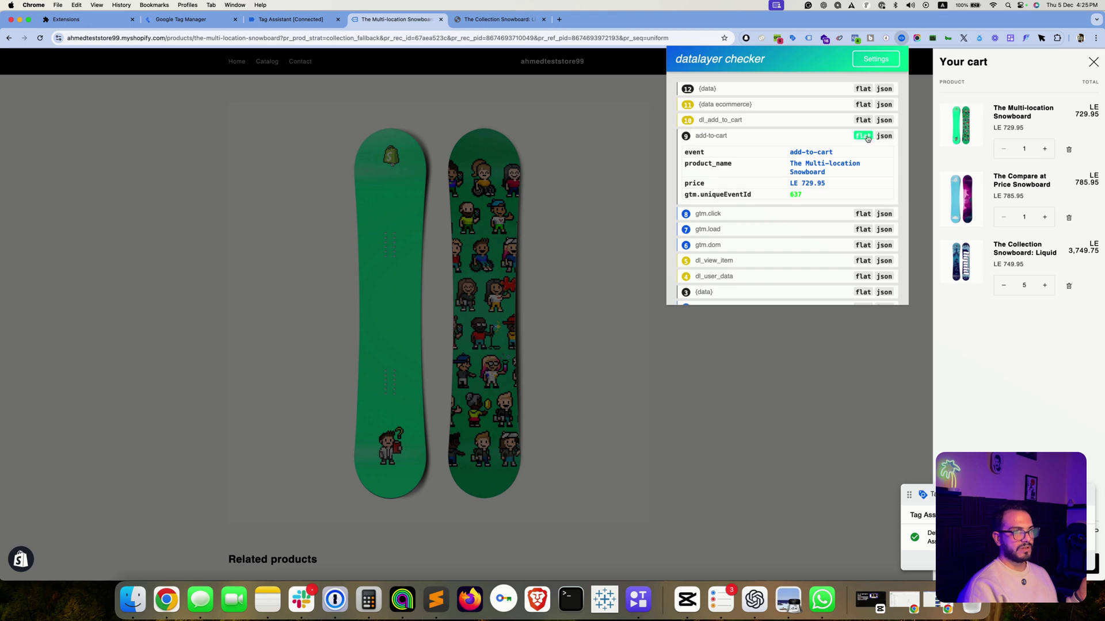
mouse_move(738, 153)
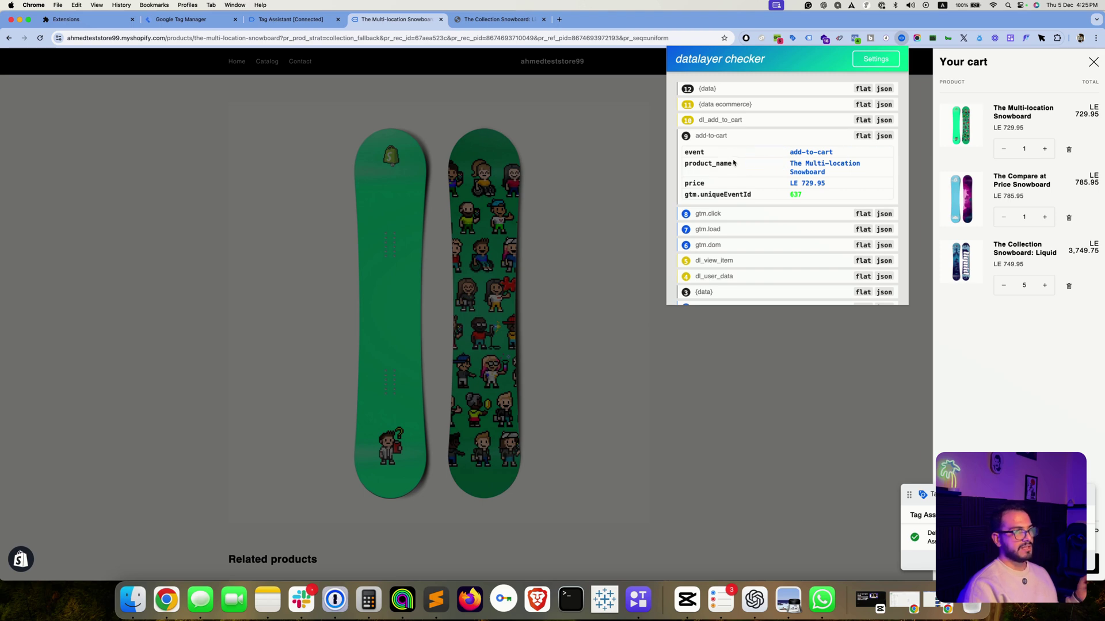
mouse_move(728, 189)
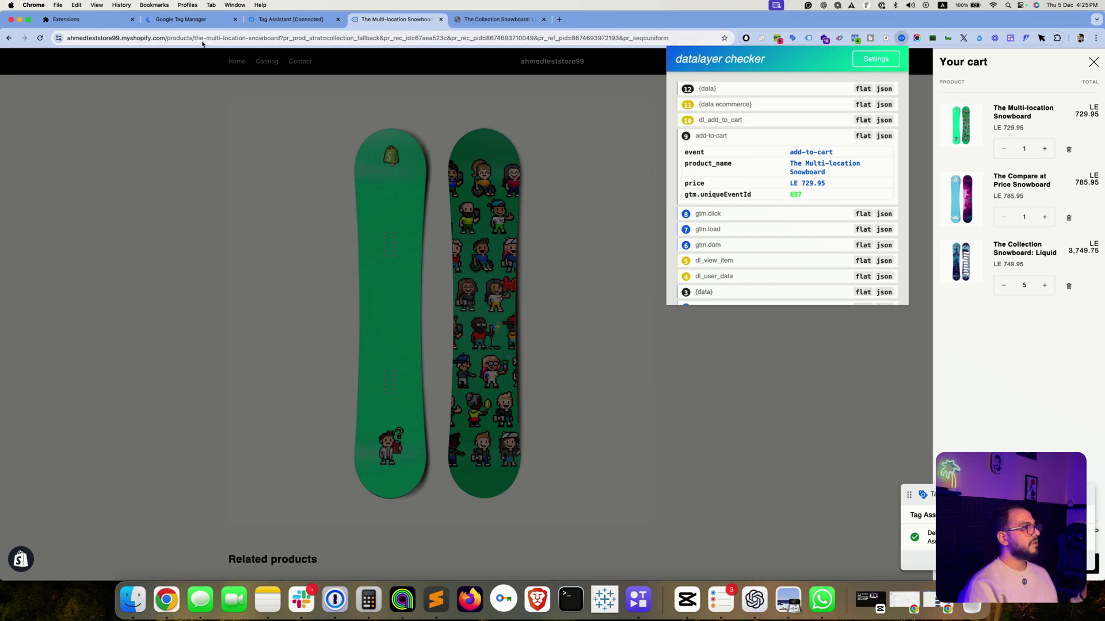
Step: In Google Tag Manager, try setting the product_name variable's Data Layer Variable Name to price, and discard the unsaved change
click(195, 19)
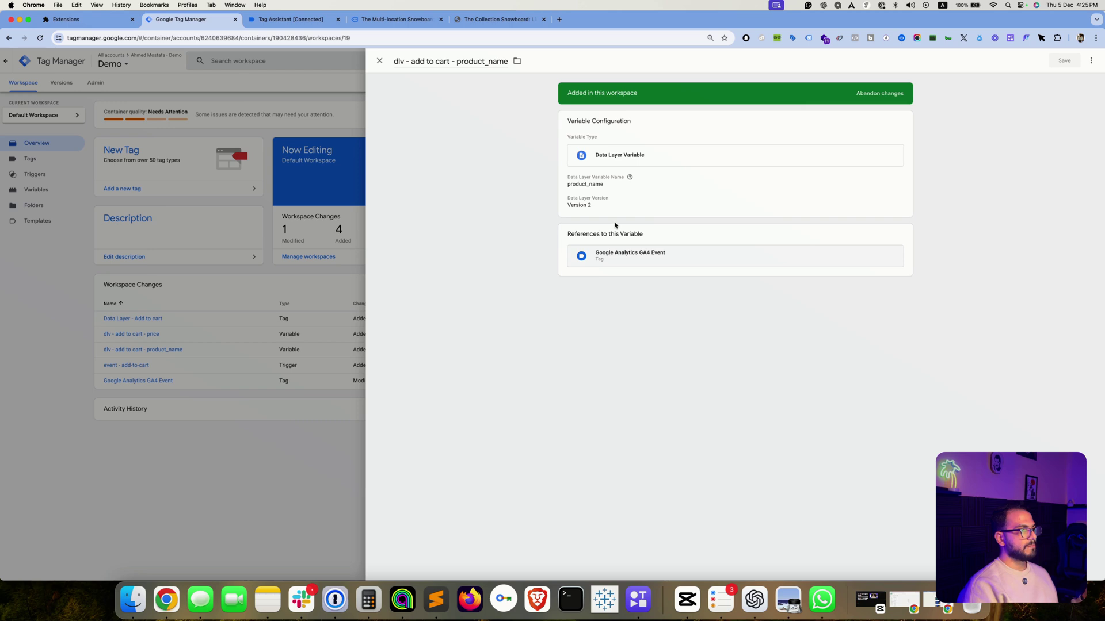
click(625, 193)
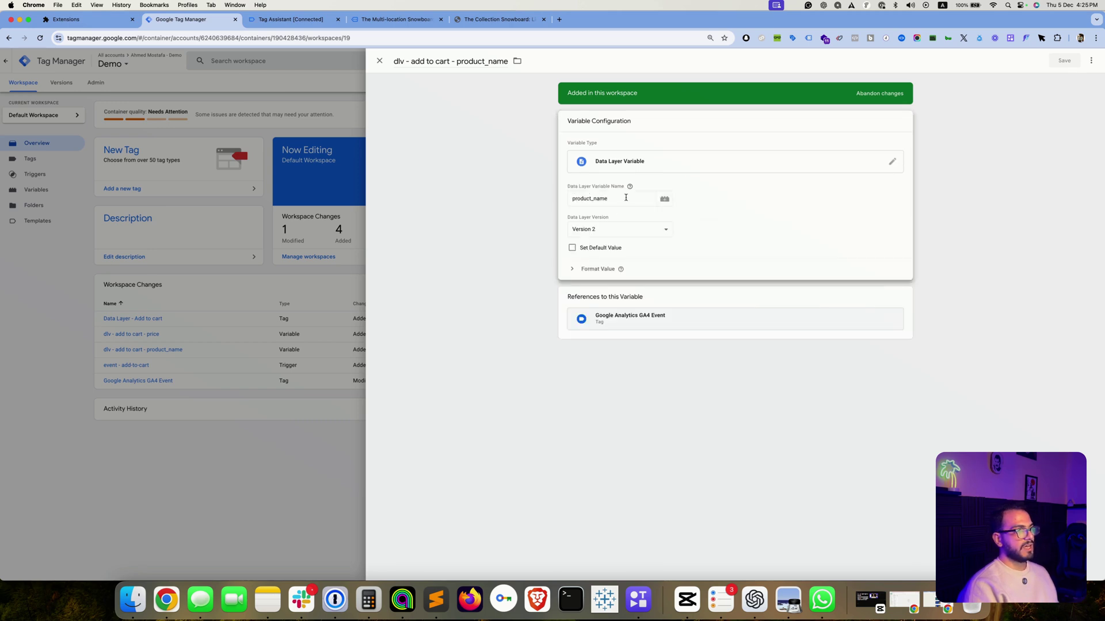
click(625, 197)
key(super+a)
text(price)
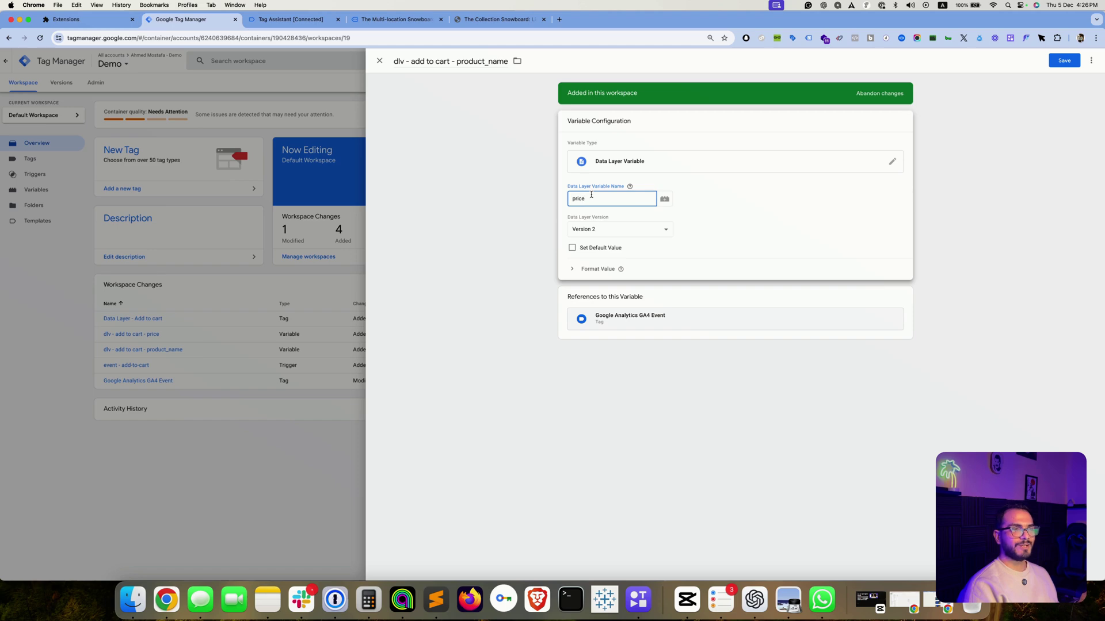
click(299, 172)
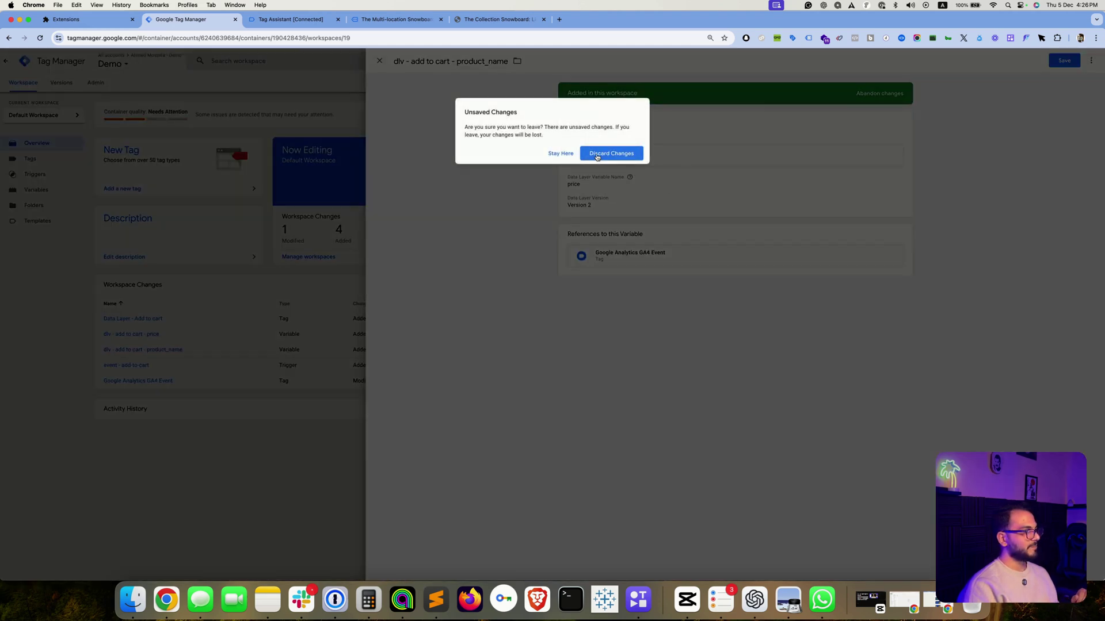
click(611, 155)
Step: Open the event - add-to-cart trigger and compare its event name with the event in Tag Assistant's dataLayer push
click(131, 366)
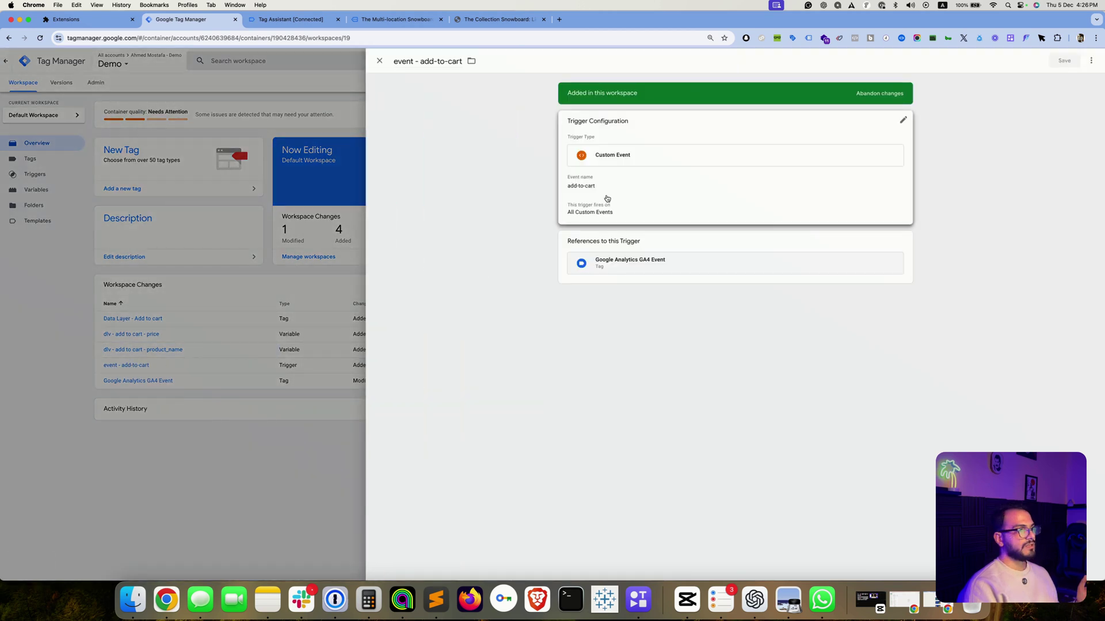
click(606, 199)
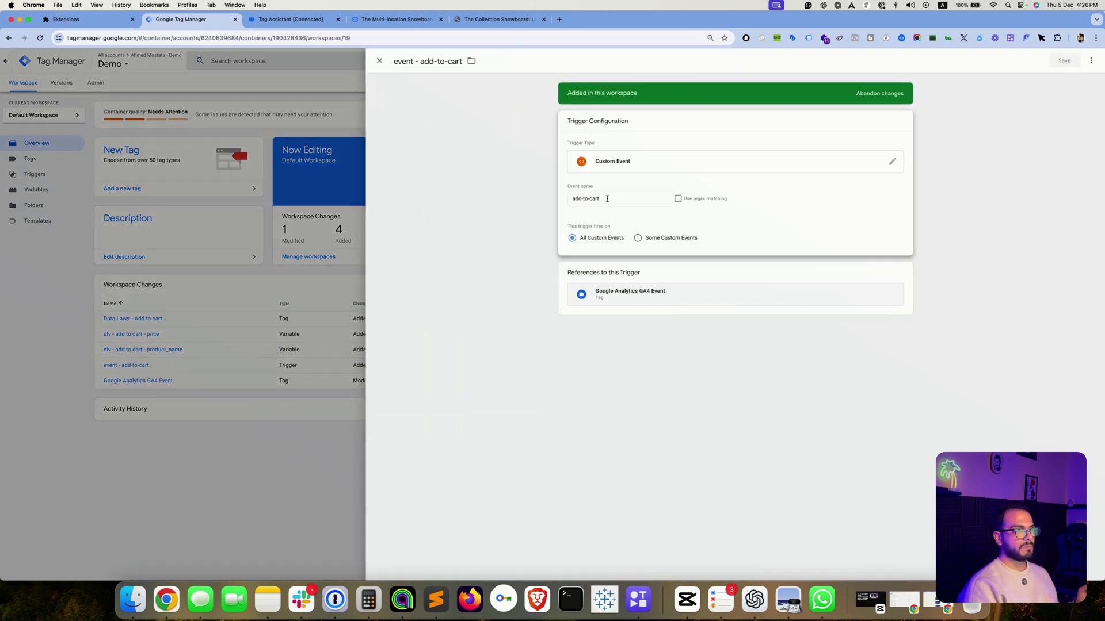
click(607, 198)
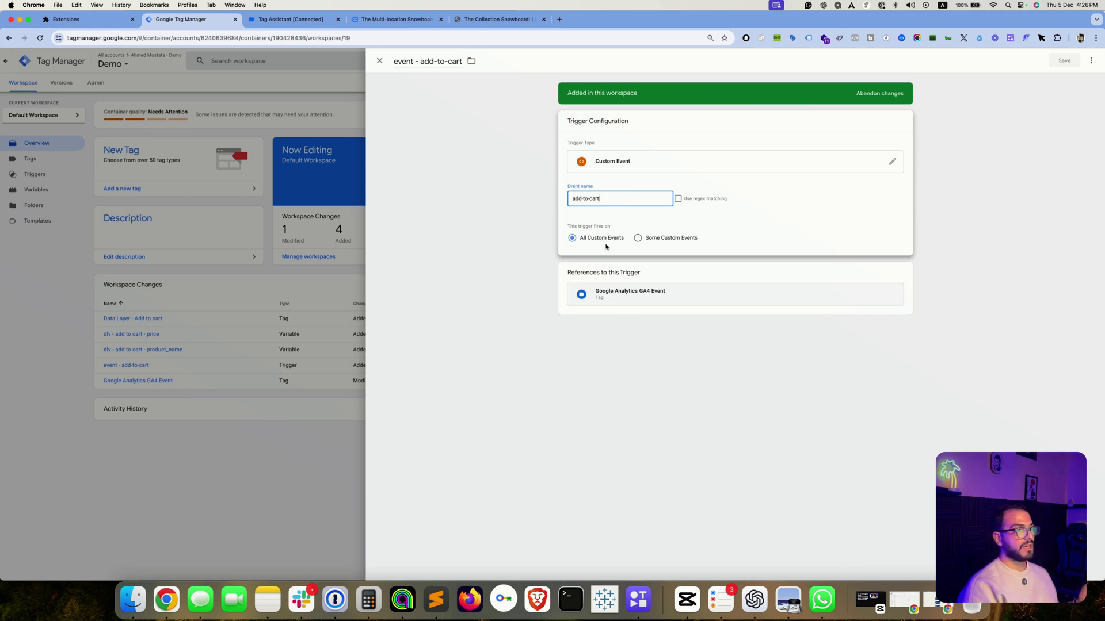
click(290, 19)
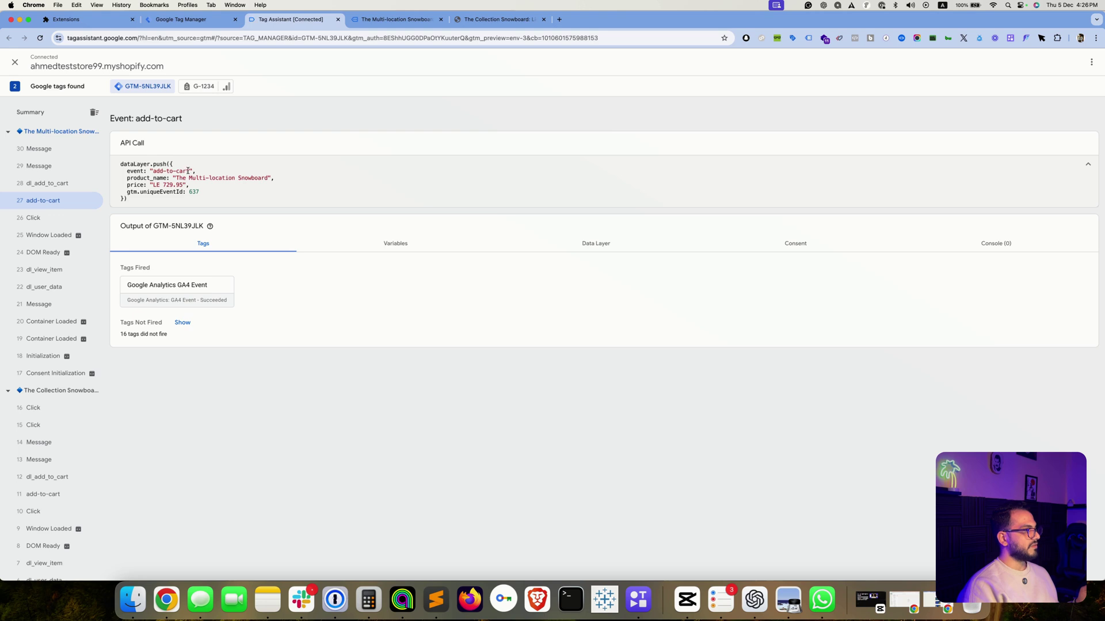
drag(190, 171, 154, 171)
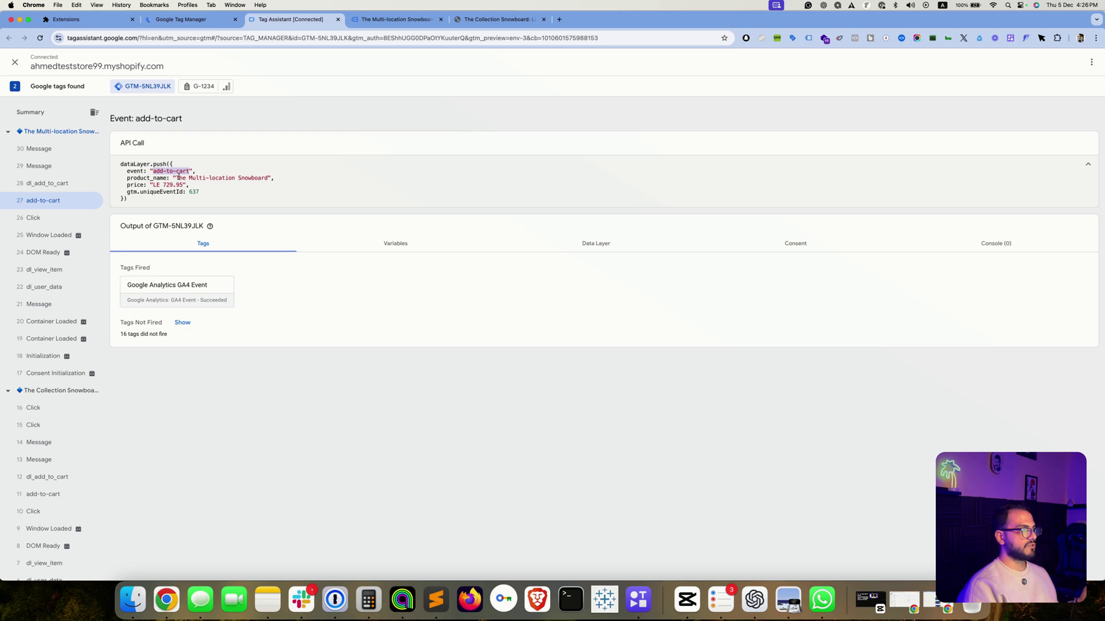
Step: Back in Google Tag Manager, examine the Google Analytics GA4 Event tag's event name, price and name parameters, and trigger
key(ctrl+shift+Tab)
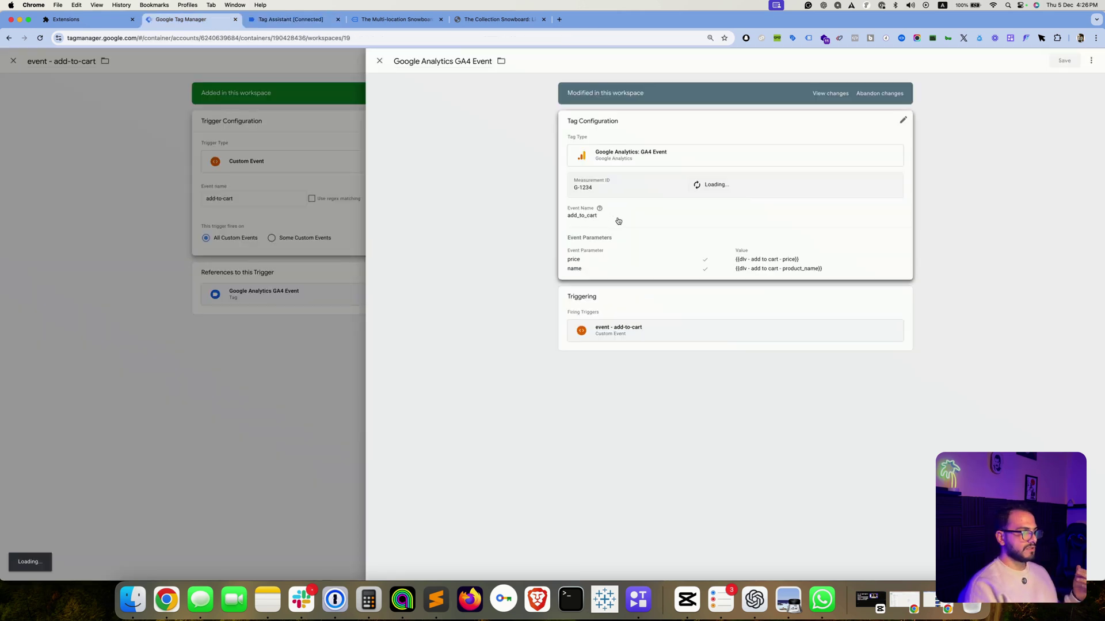
click(621, 221)
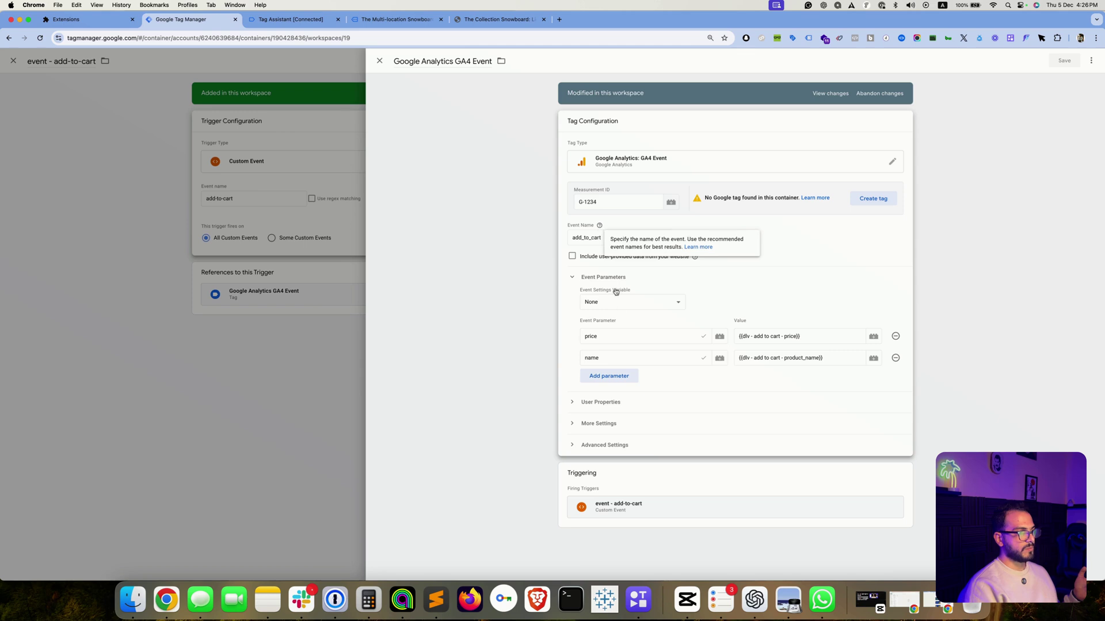
click(600, 236)
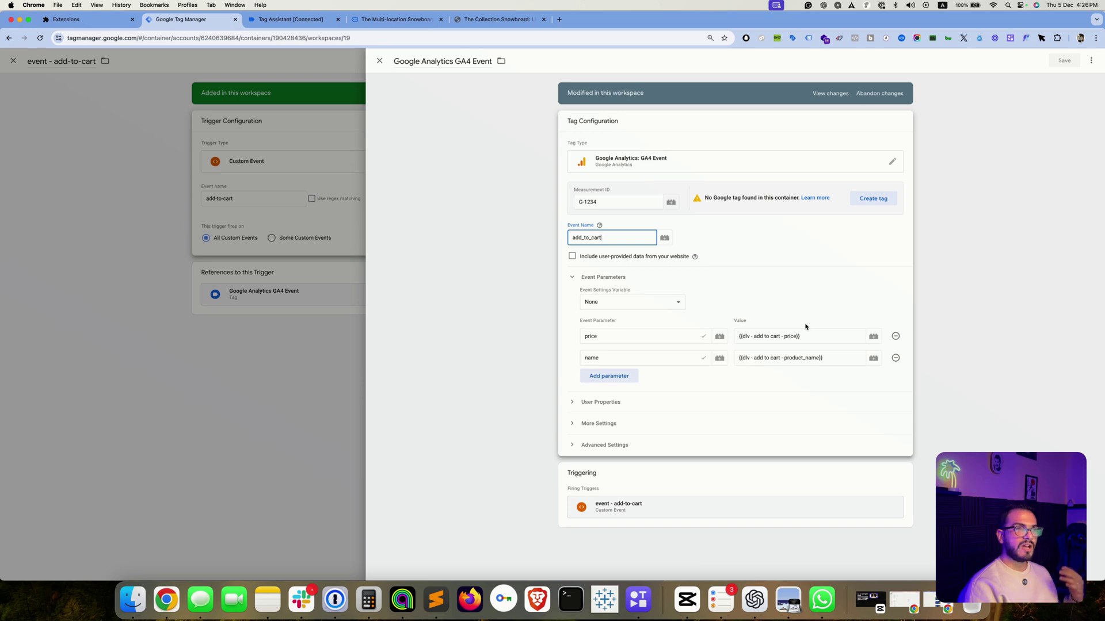
Step: In Tag Assistant, inspect the fired Google Analytics GA4 Event tag, displaying its price and name parameters as variable names and as values
click(297, 19)
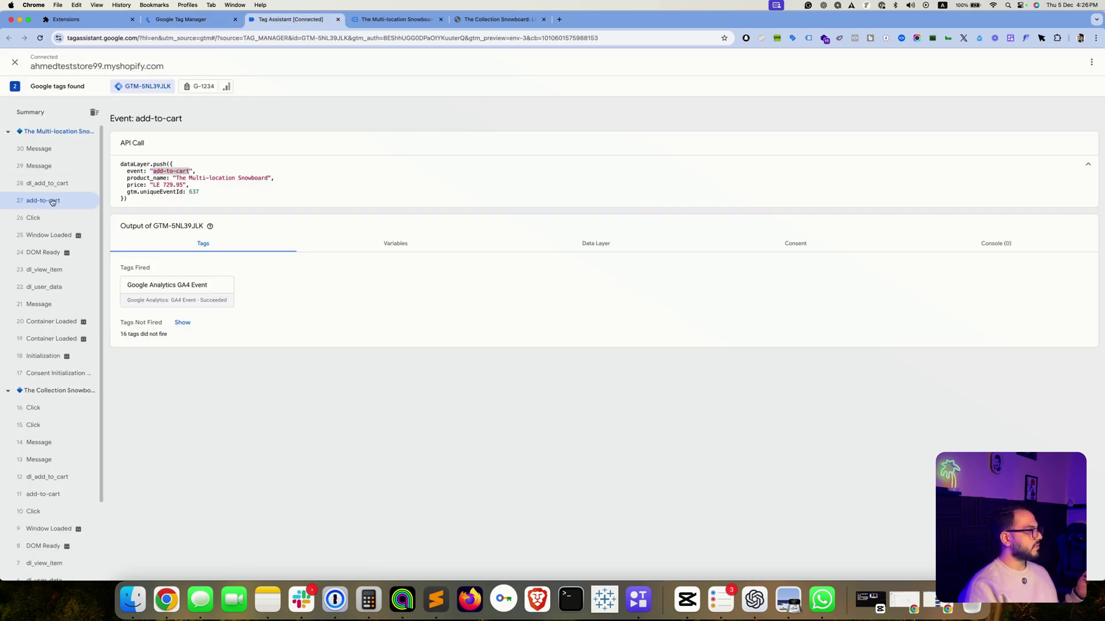
click(162, 294)
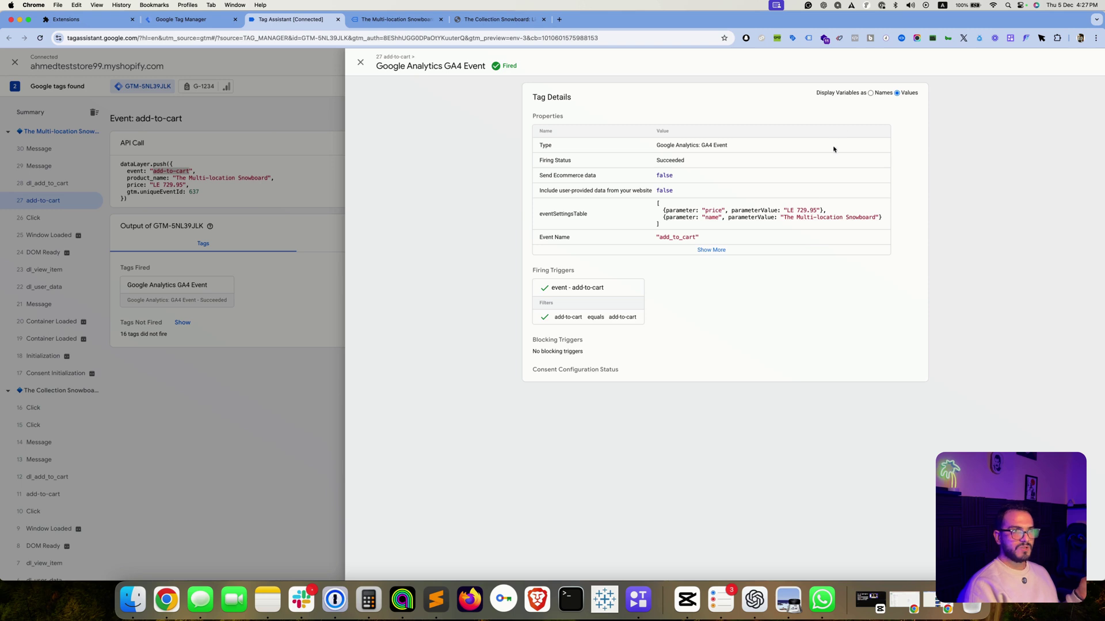
click(871, 93)
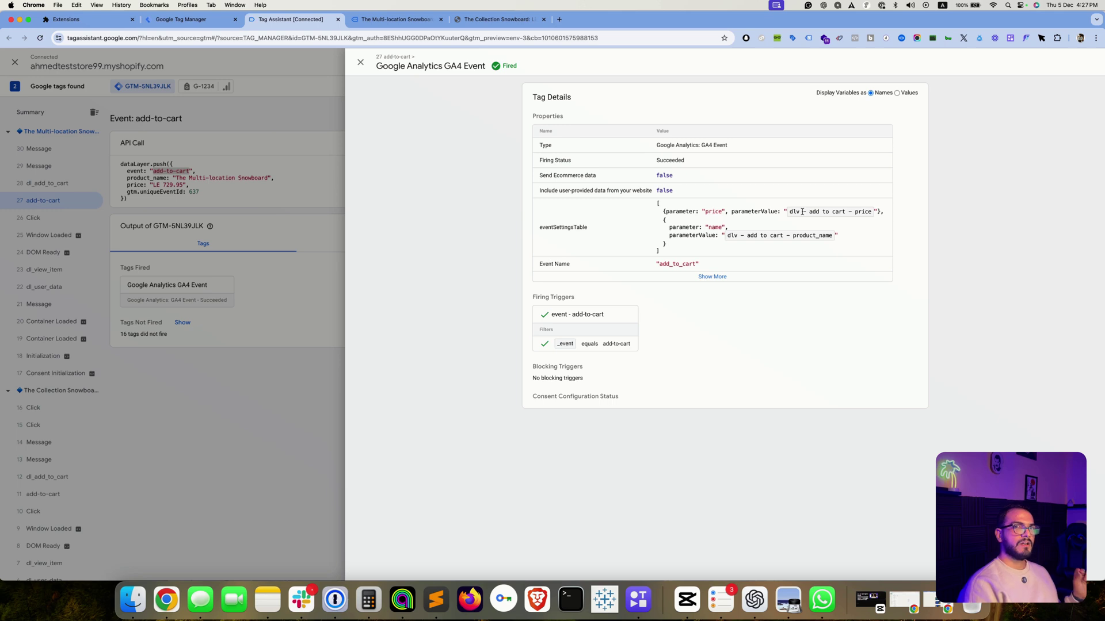
click(904, 94)
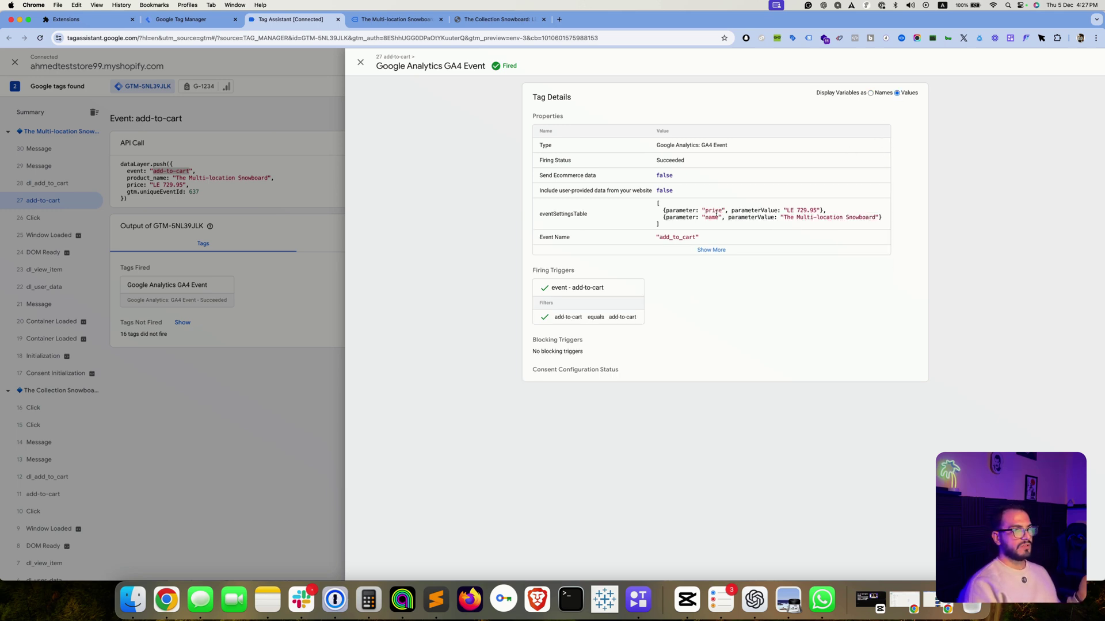
triple_click(803, 211)
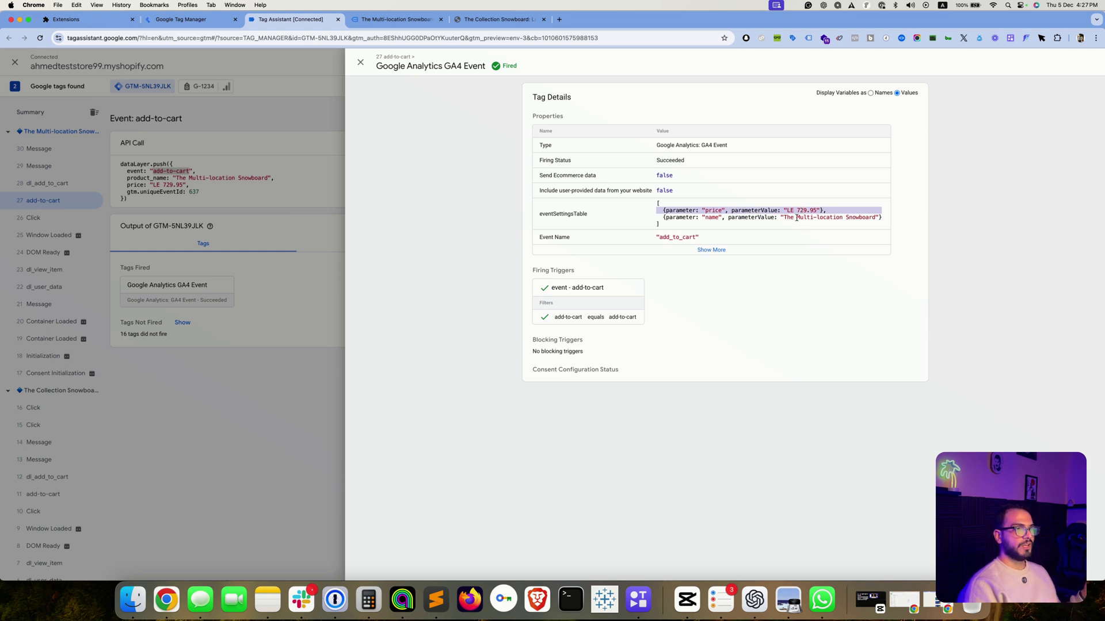
triple_click(796, 218)
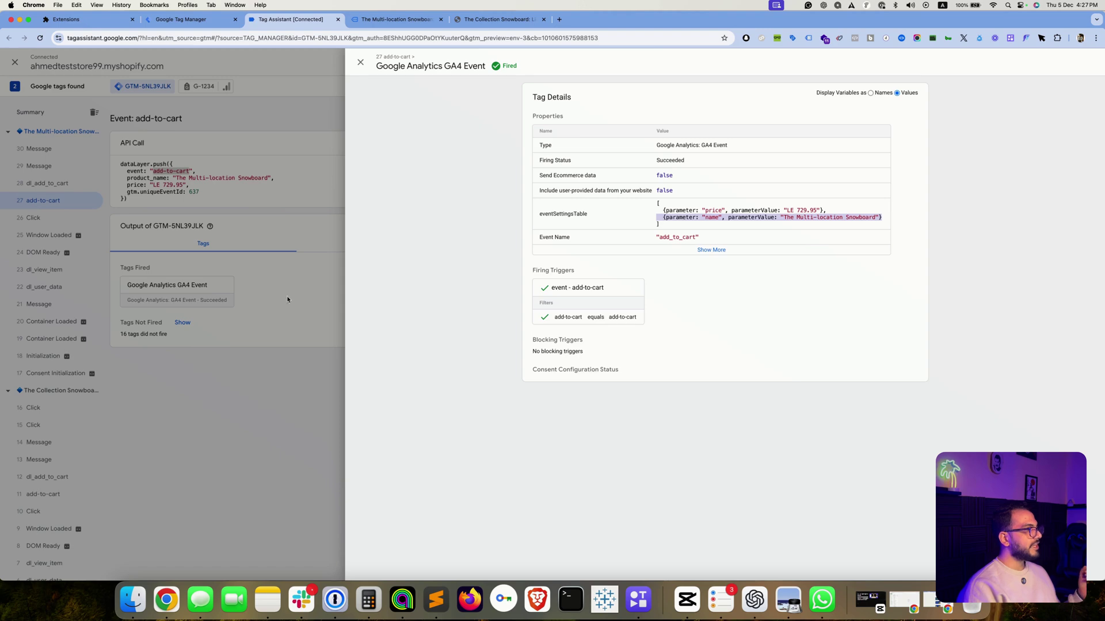
click(251, 284)
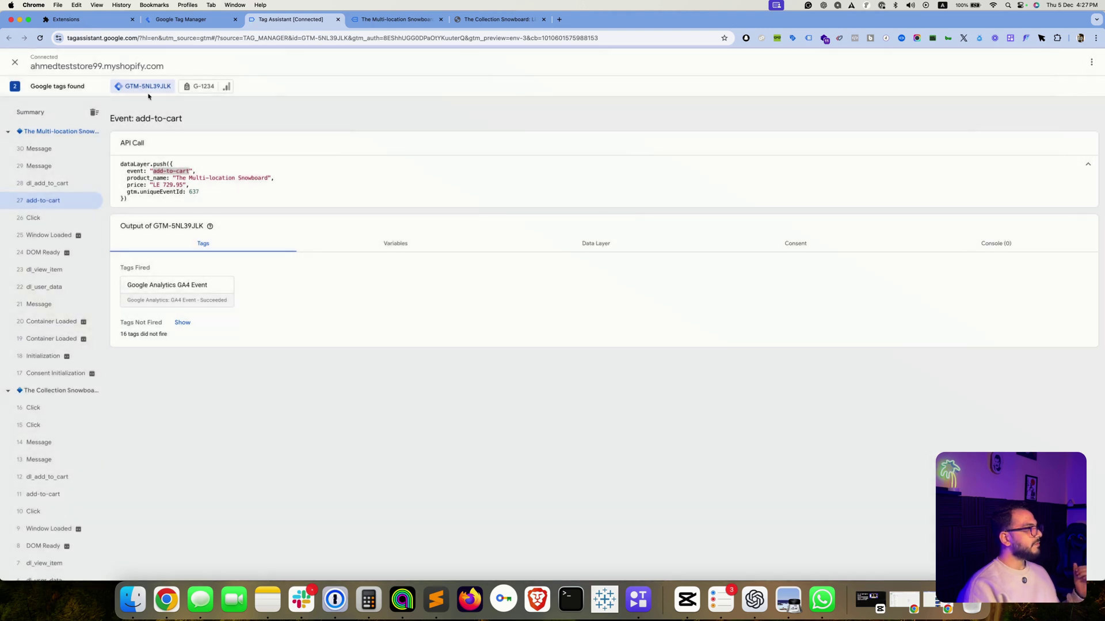
Step: Return to Chrome's Extensions page, view the installed extensions and their management option, and check the Developer mode setting
click(88, 21)
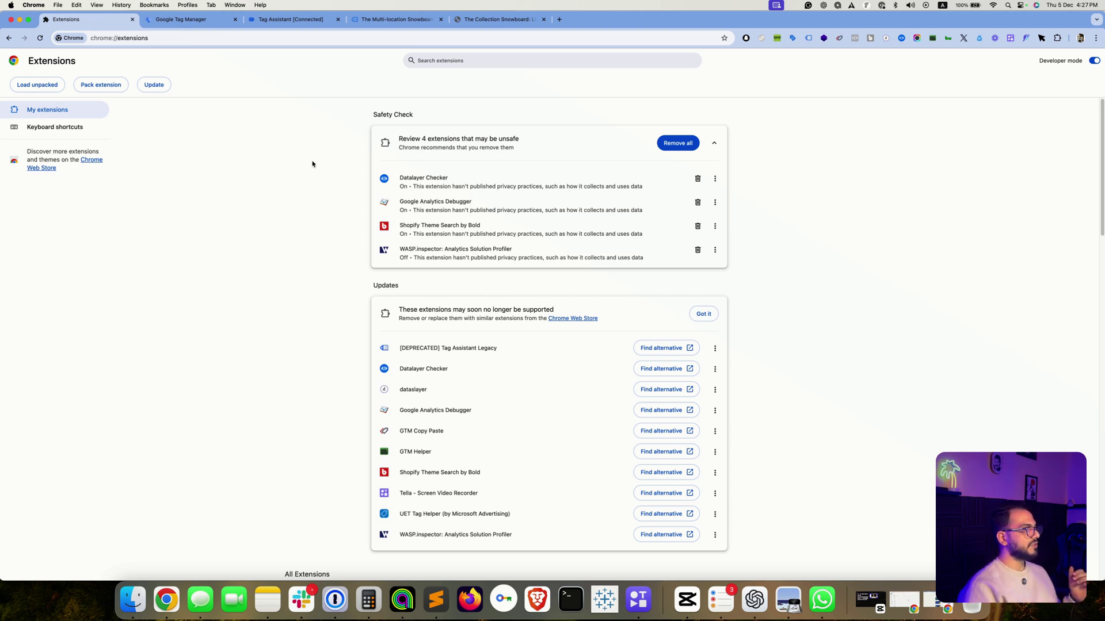
click(1095, 38)
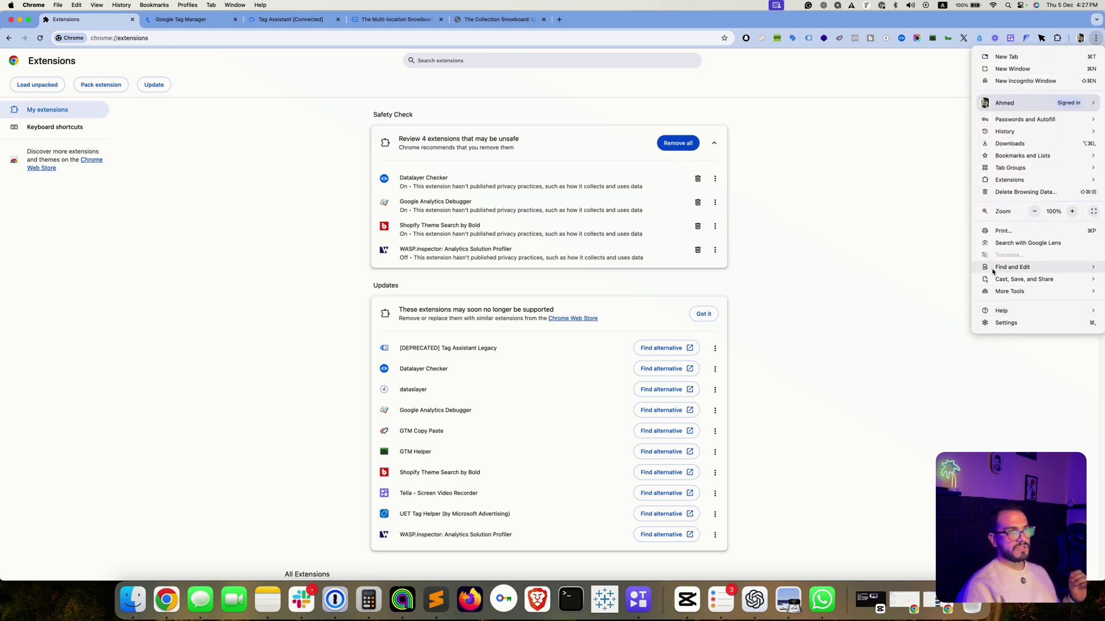
click(933, 237)
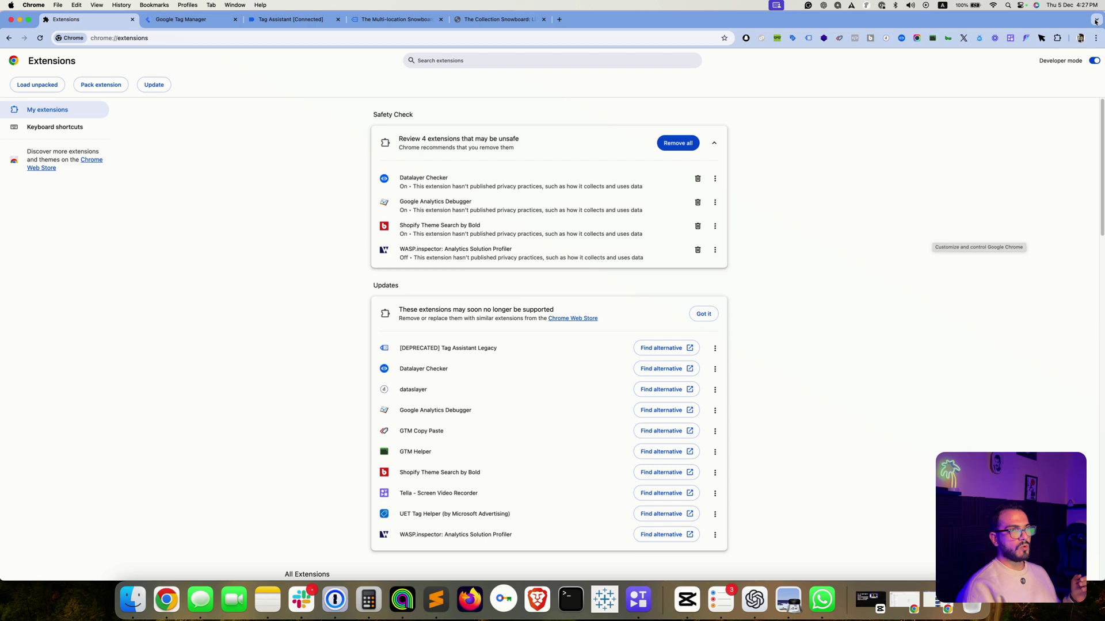
click(1057, 38)
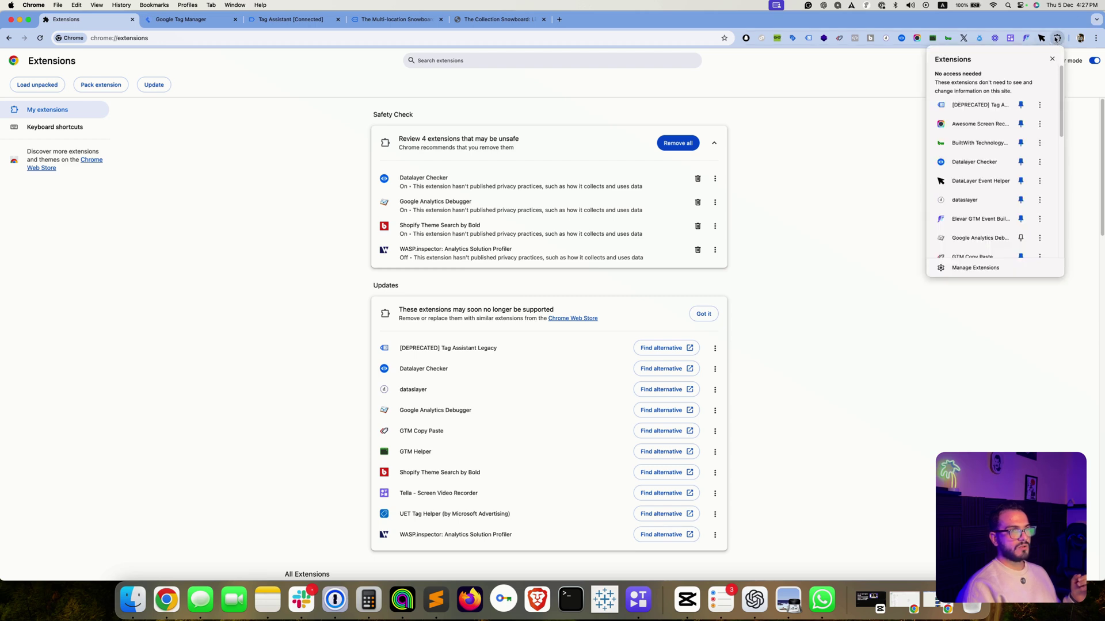
scroll(978, 247, down, 1)
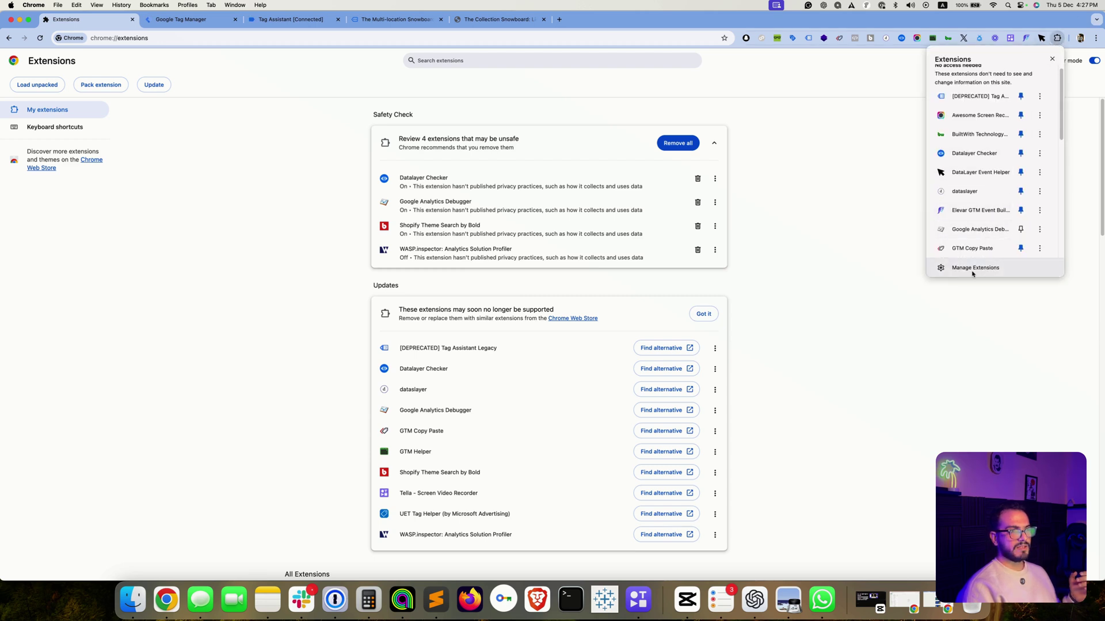
click(881, 284)
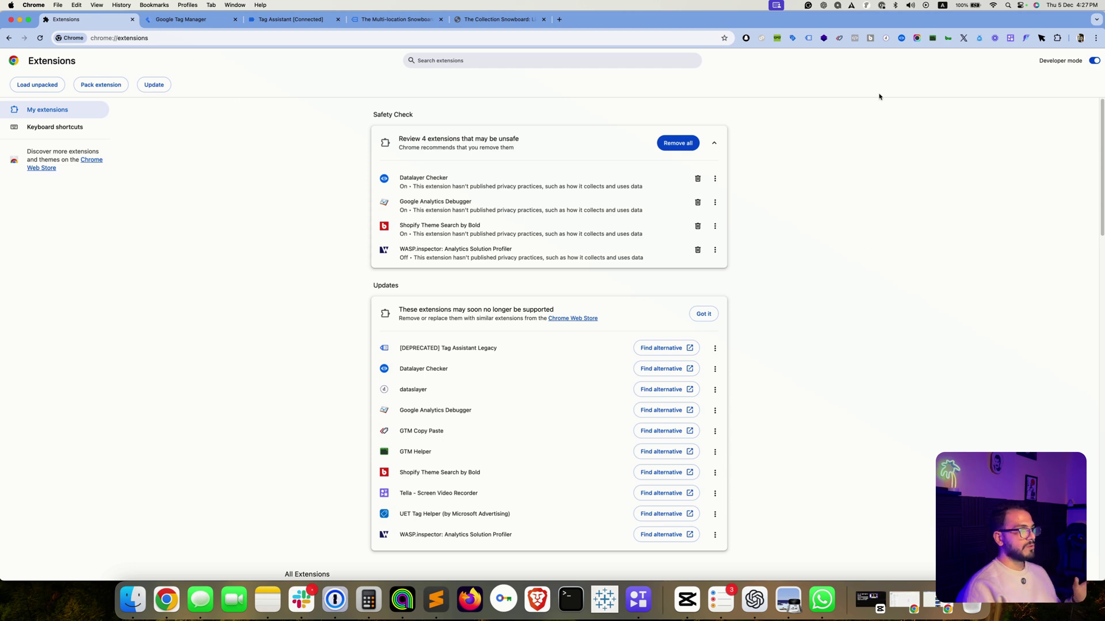
double_click(1052, 61)
triple_click(1056, 63)
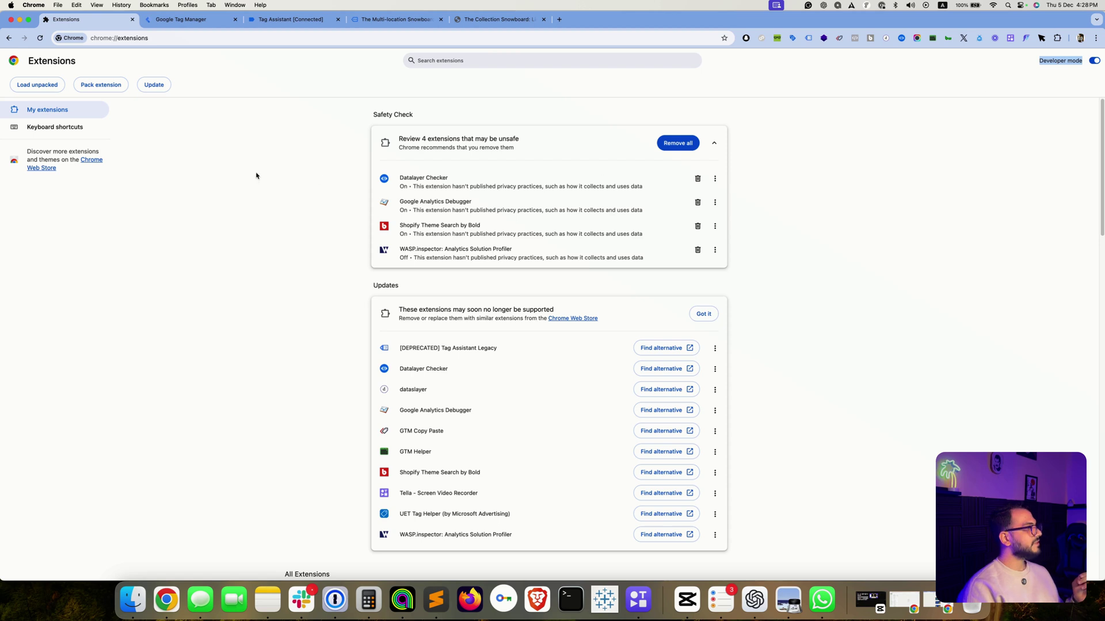
Step: Load the unpacked extension from the dataLayer Dec folder inside Data Layer Helper on the Desktop, checking the folder's files first
click(50, 89)
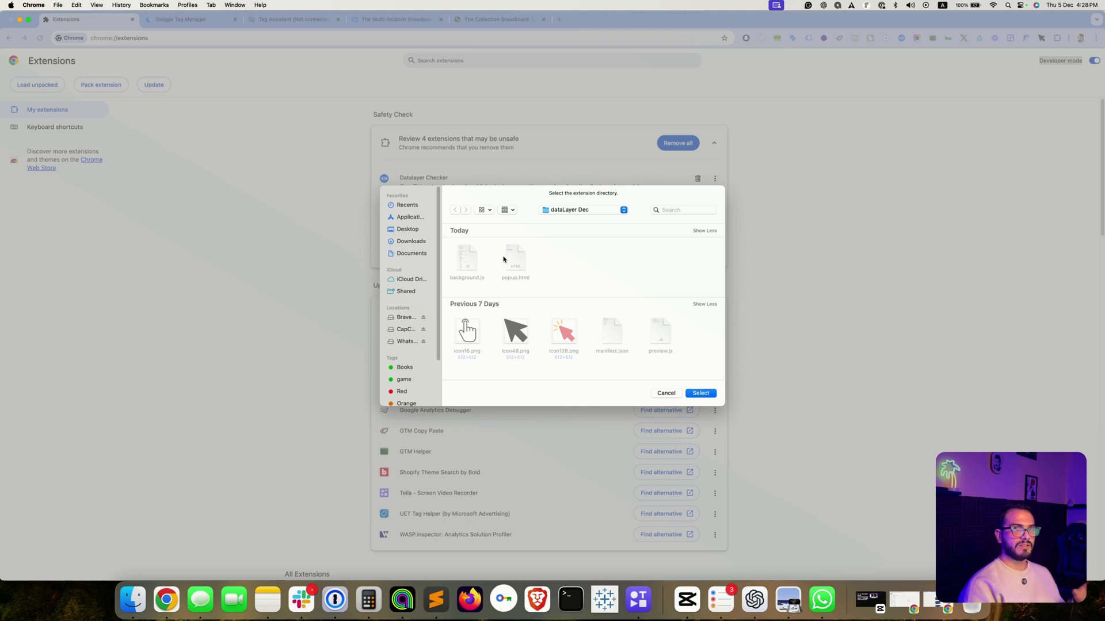
click(408, 230)
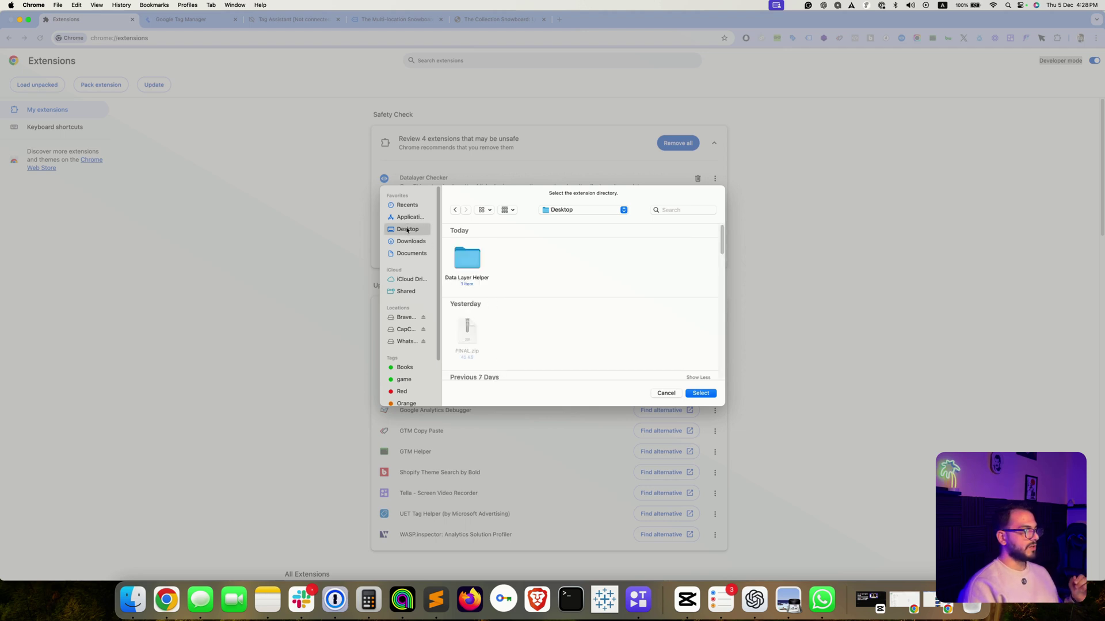
double_click(467, 262)
click(465, 265)
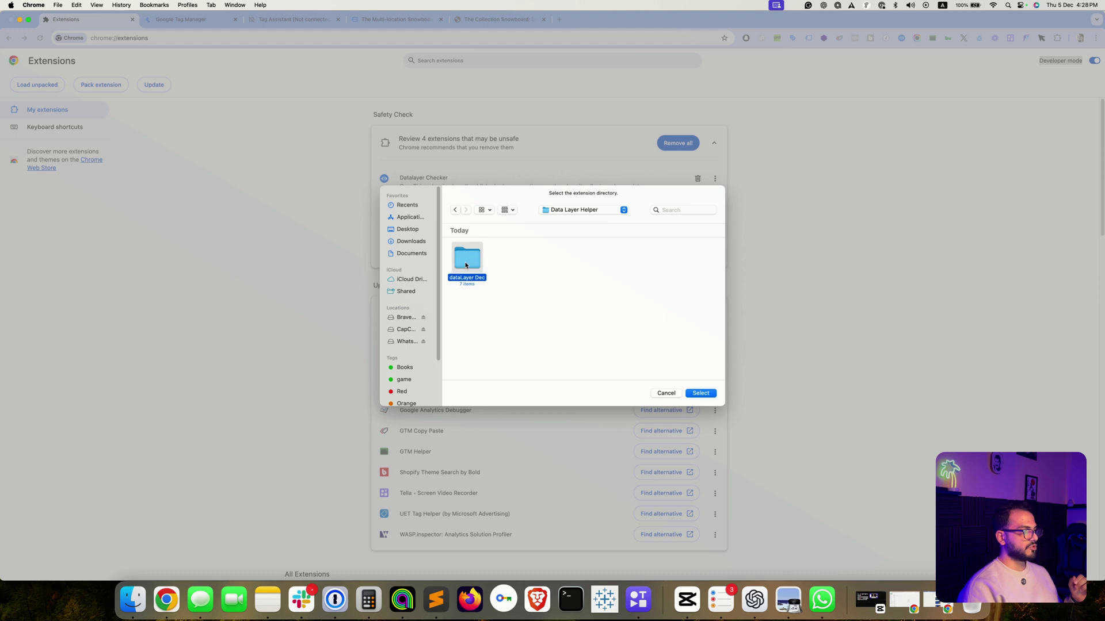
double_click(465, 265)
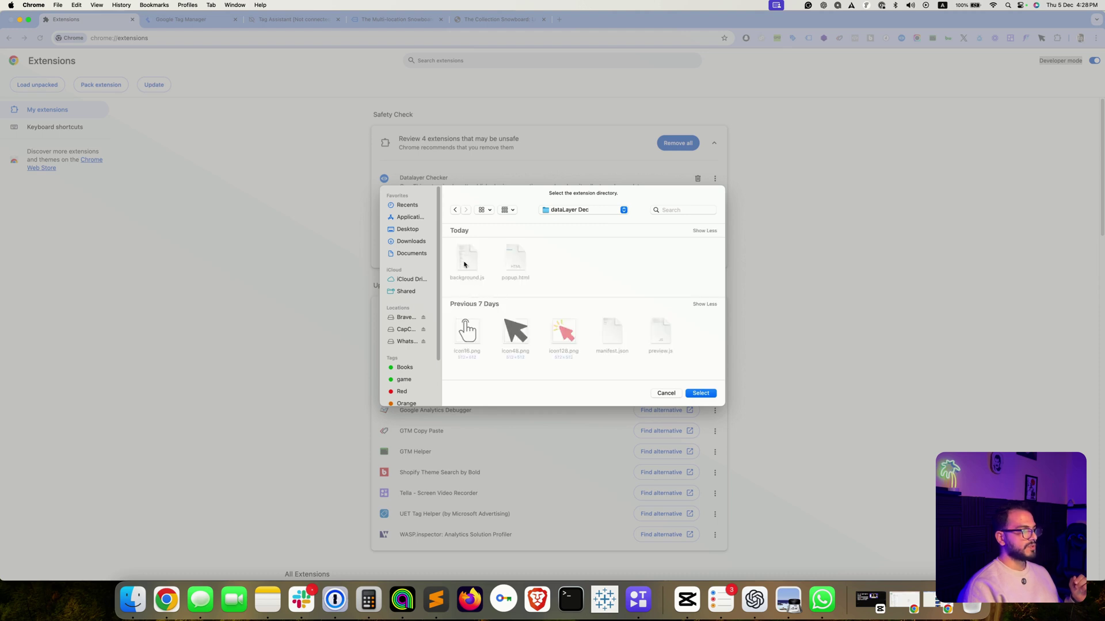
click(455, 211)
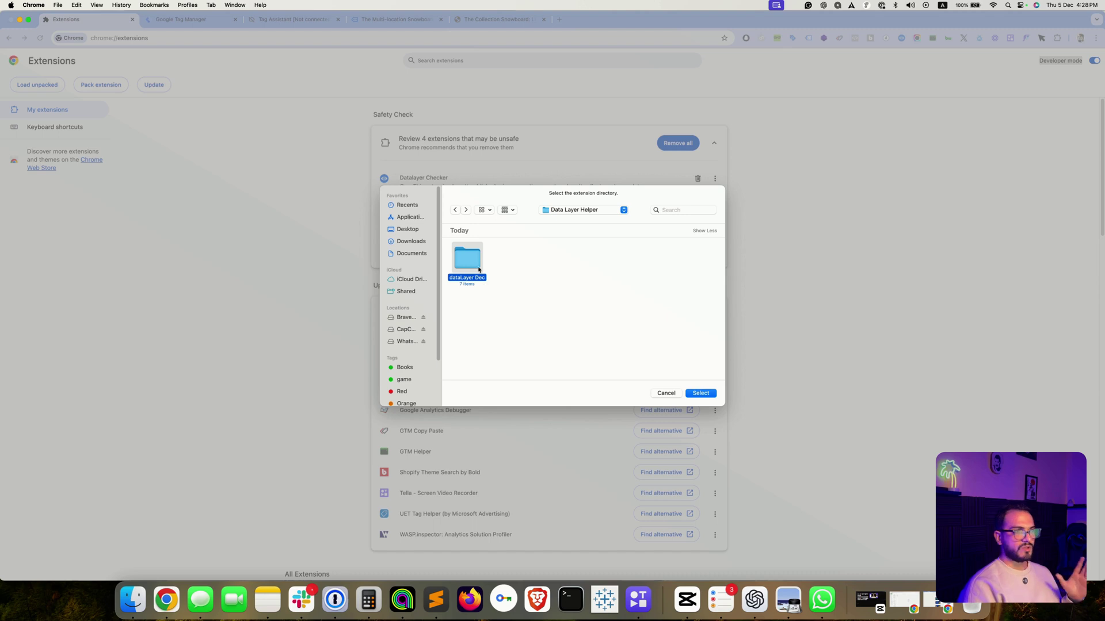
click(466, 211)
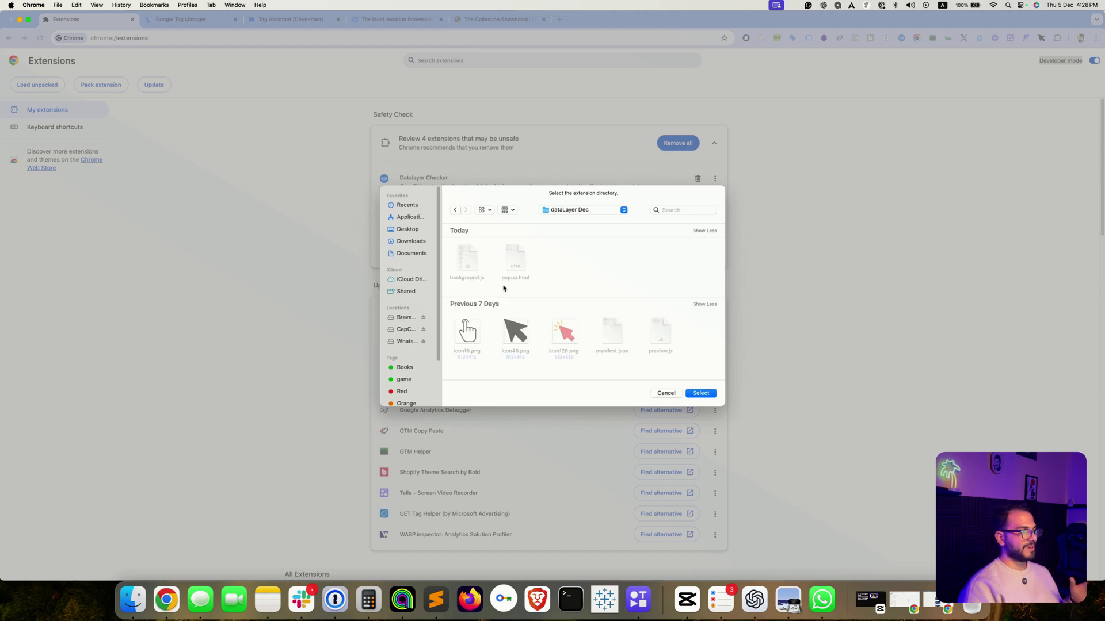
click(455, 212)
click(466, 264)
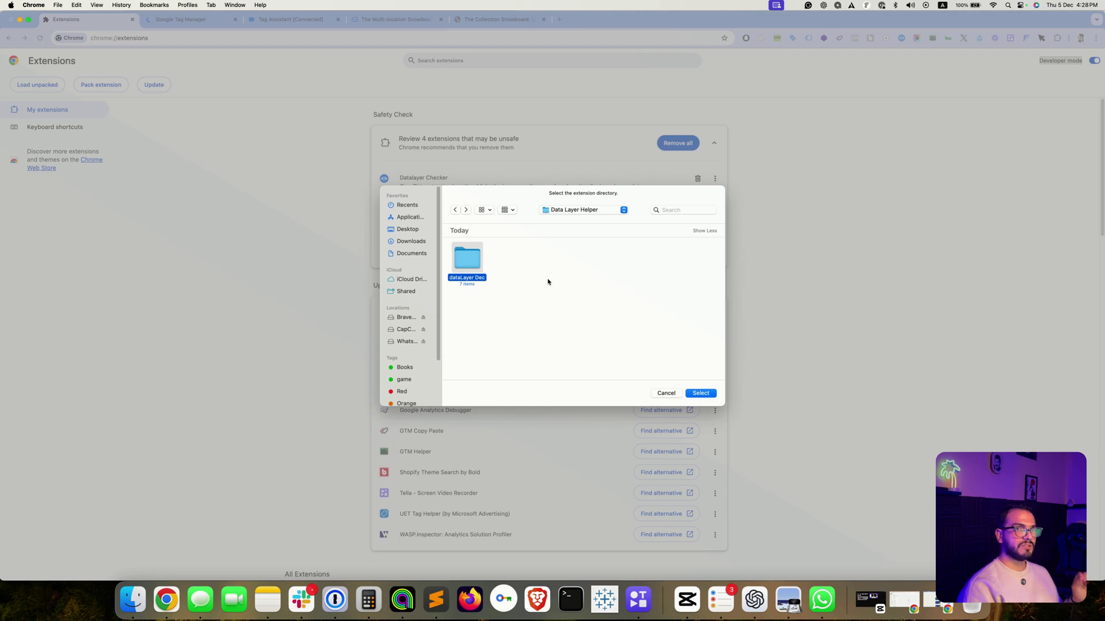
click(699, 393)
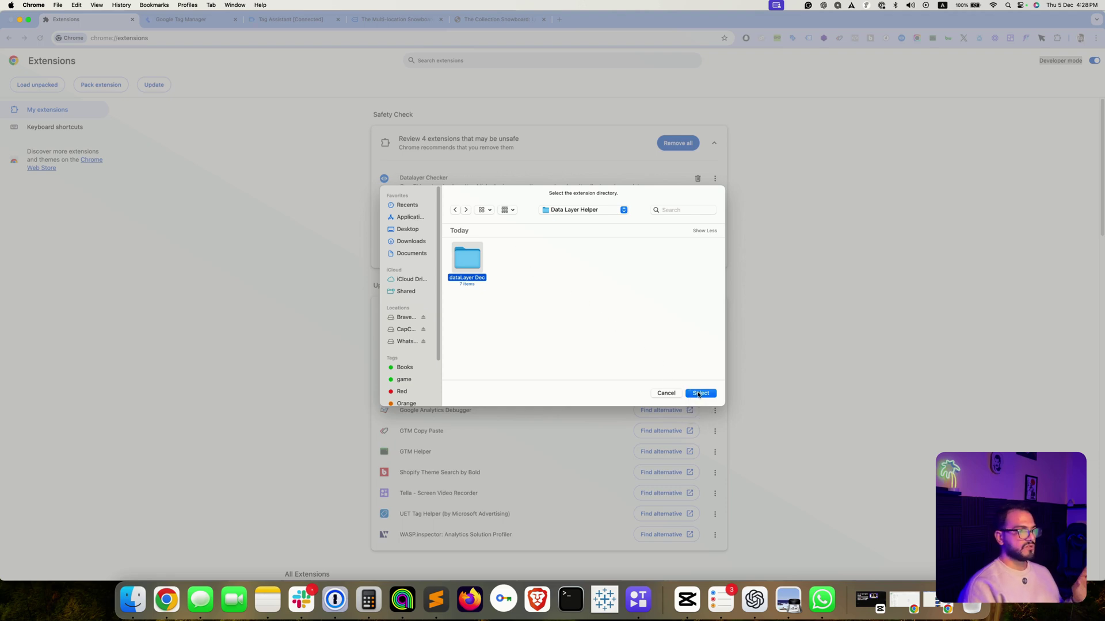
Step: Open the details page of the DataLayer Event Helper extension
scroll(573, 410, down, 5)
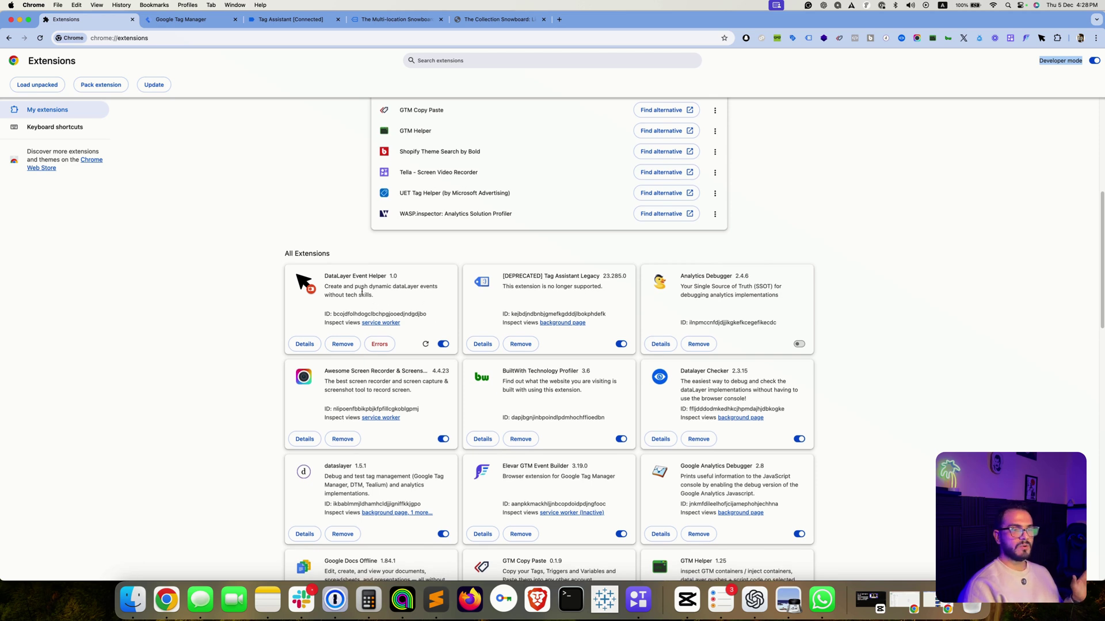
click(311, 346)
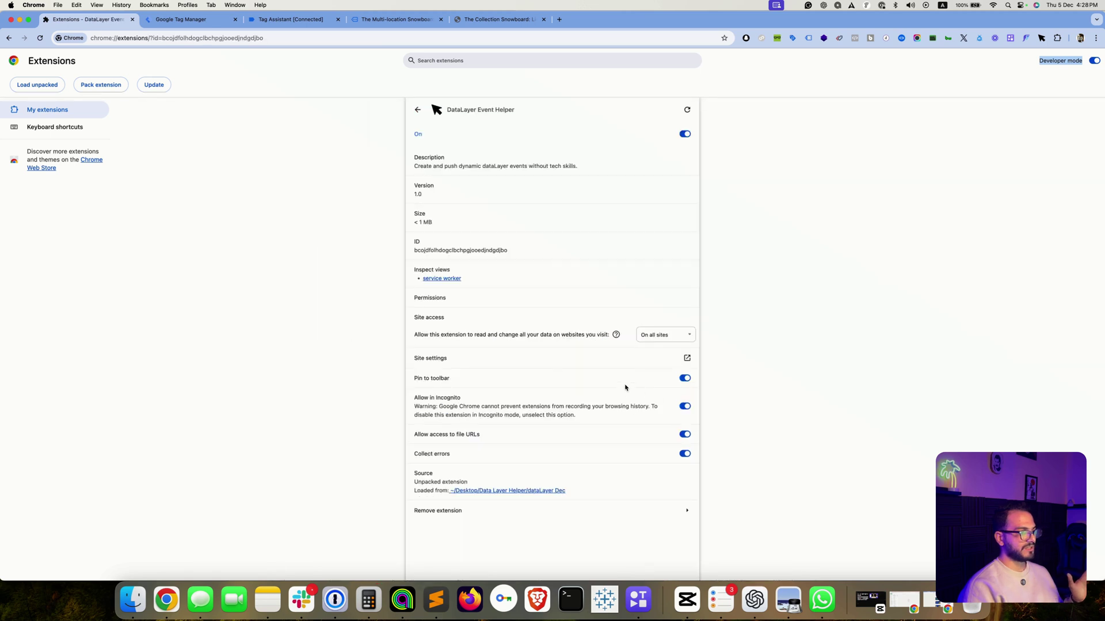